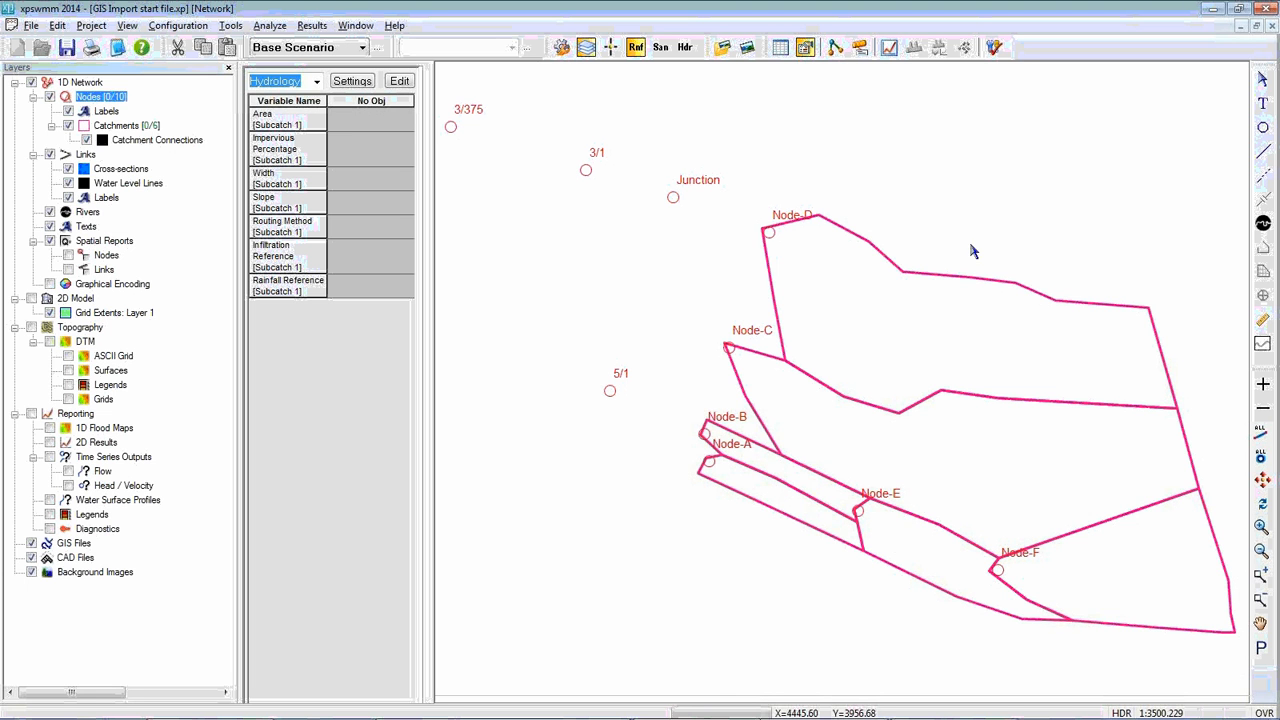
Draw a new catchment polygon with its outer corner at Junction, following the Node-D catchment's western boundary and snapping to the Node-C corner
{"action": "left_click", "coordinate": [905, 309]}
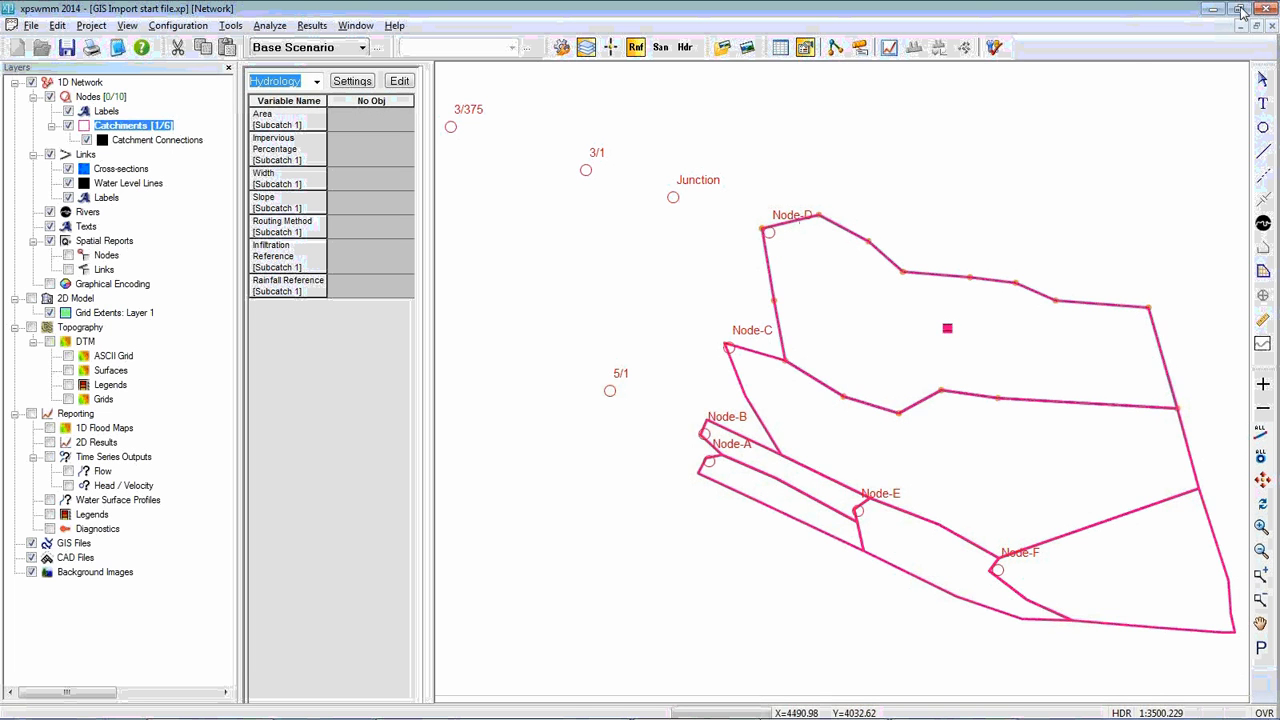
{"action": "left_click", "coordinate": [1263, 274]}
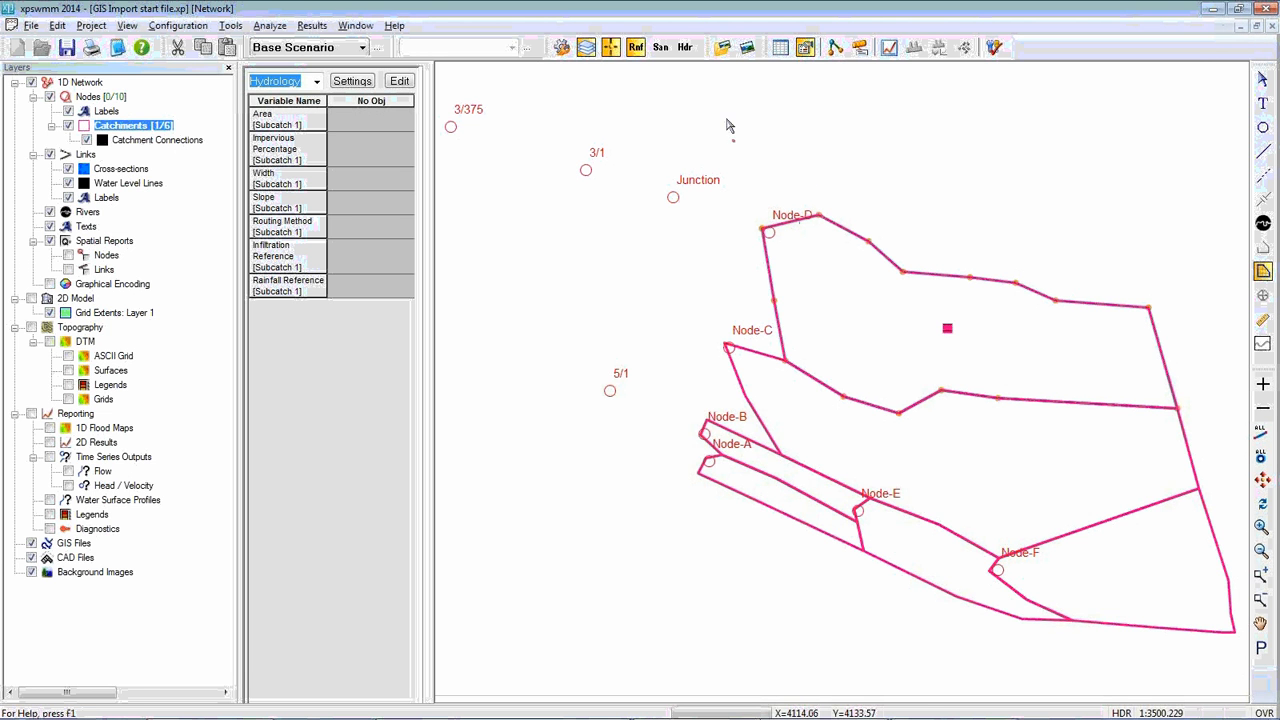
{"action": "left_click", "coordinate": [818, 213]}
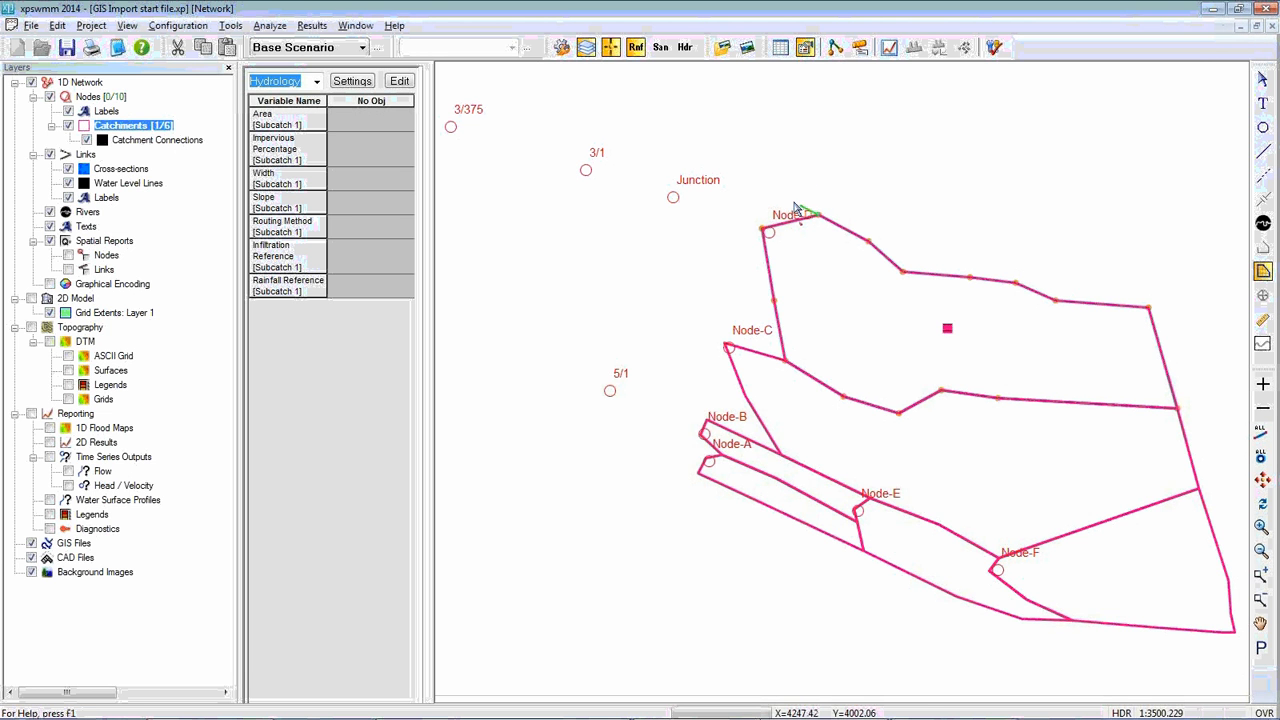
{"action": "left_click", "coordinate": [724, 177]}
{"action": "left_click", "coordinate": [672, 197]}
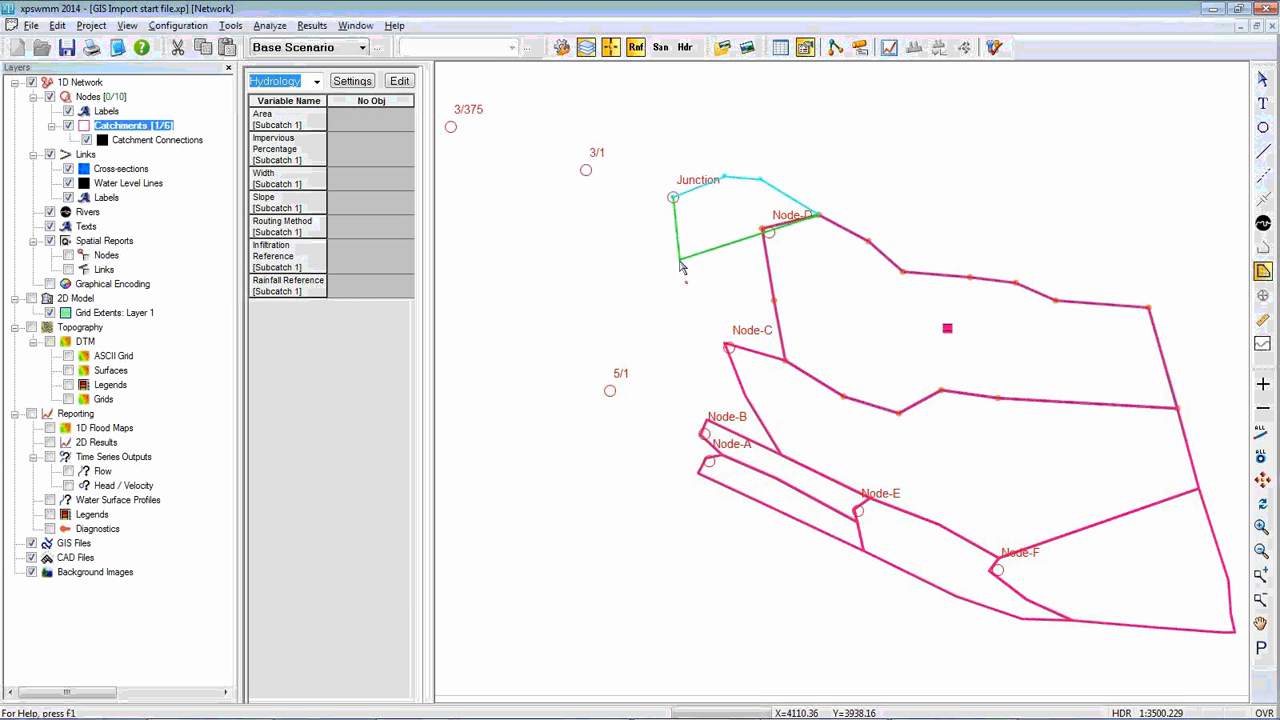
{"action": "left_click", "coordinate": [679, 259]}
{"action": "left_click", "coordinate": [724, 345]}
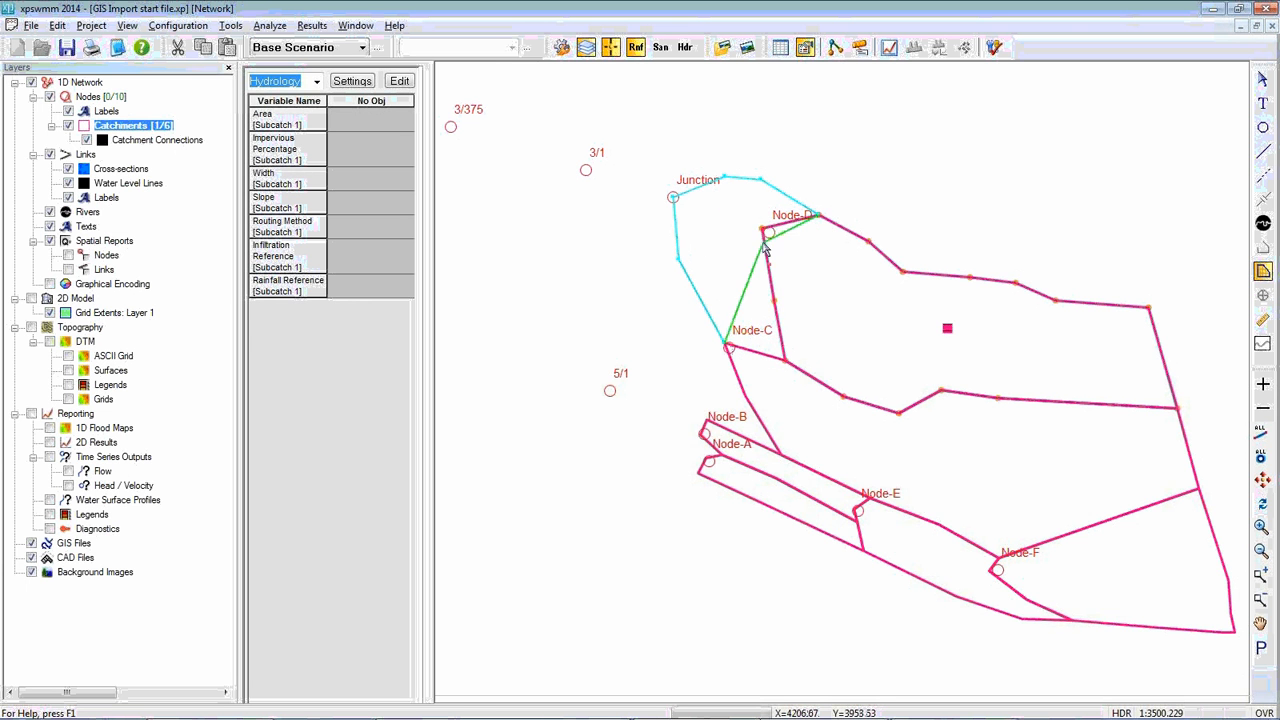
{"action": "left_click", "coordinate": [785, 360]}
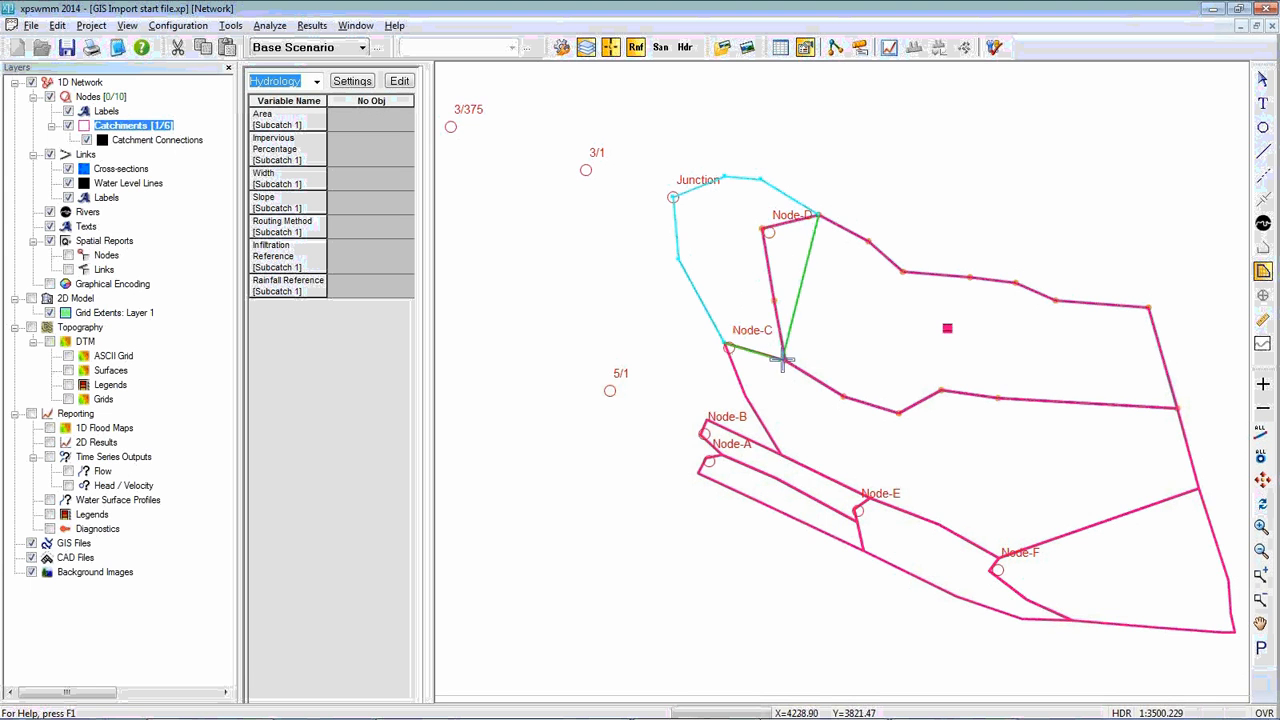
{"action": "left_click", "coordinate": [774, 299]}
{"action": "double_click", "coordinate": [762, 228]}
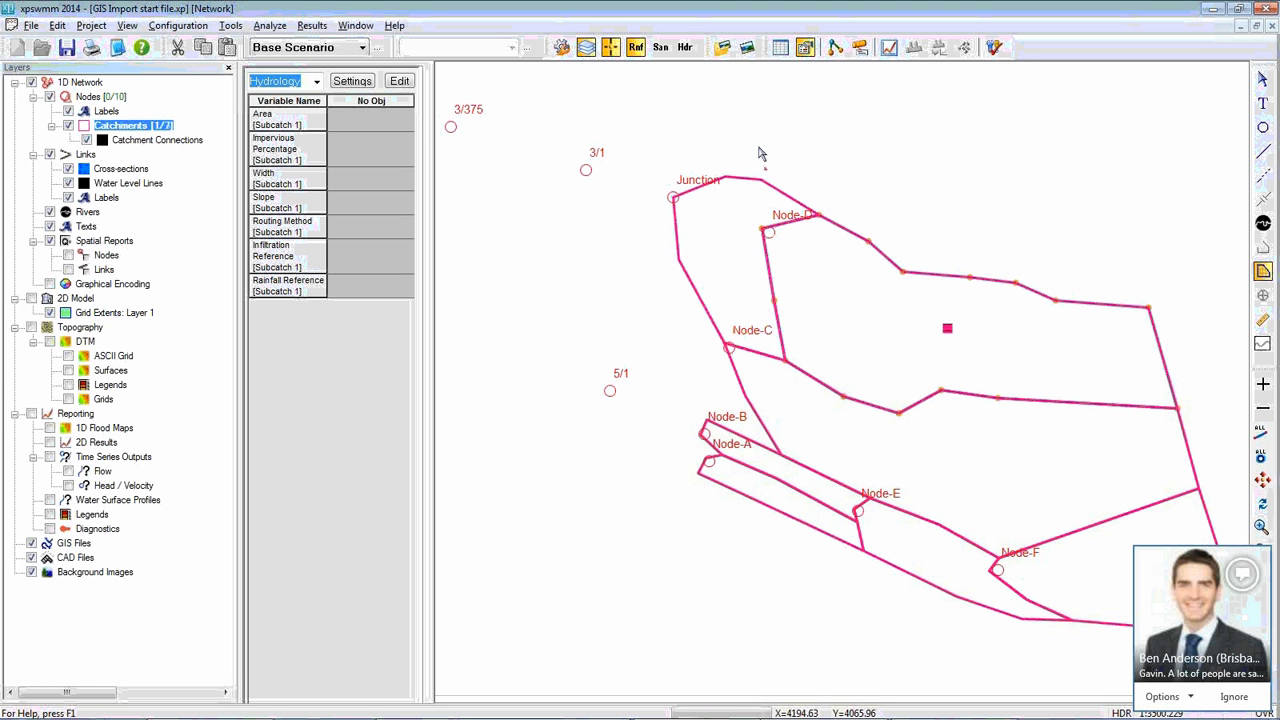
Select the new catchment and drain it to the Junction node as Subcatchment 1
{"action": "left_click", "coordinate": [1261, 80]}
{"action": "left_click", "coordinate": [734, 236]}
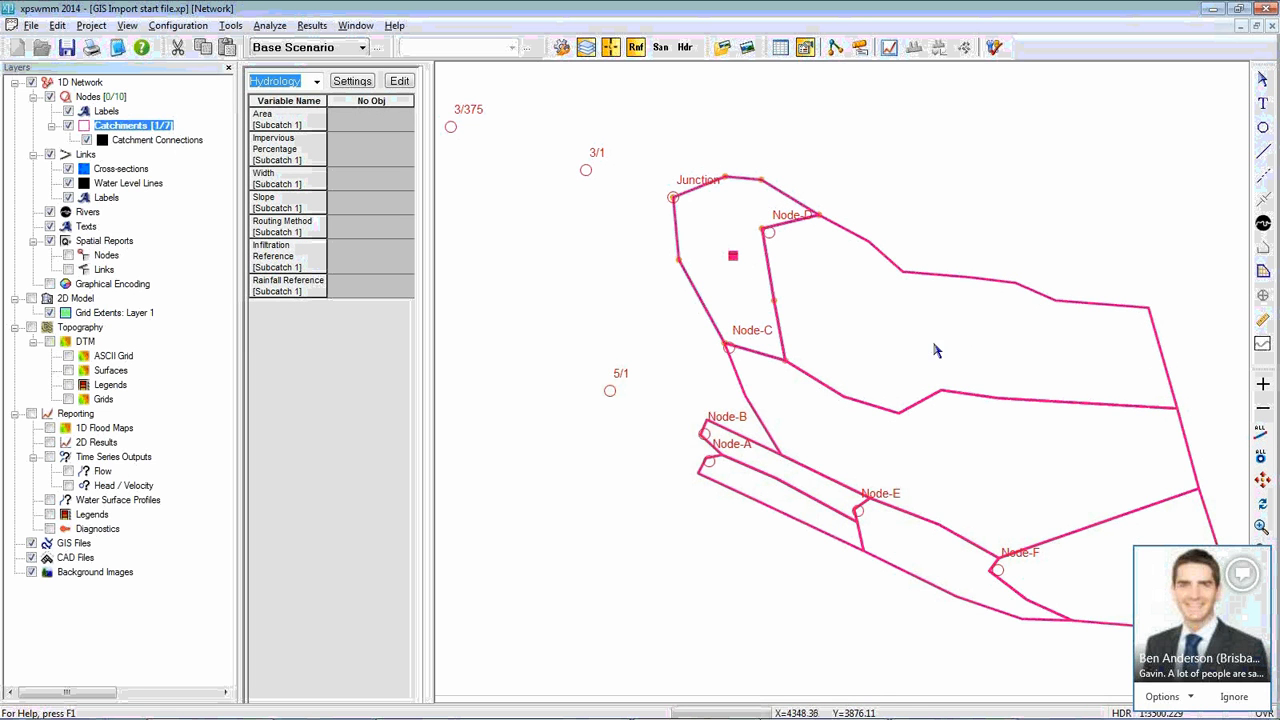
{"action": "left_click", "coordinate": [1232, 697]}
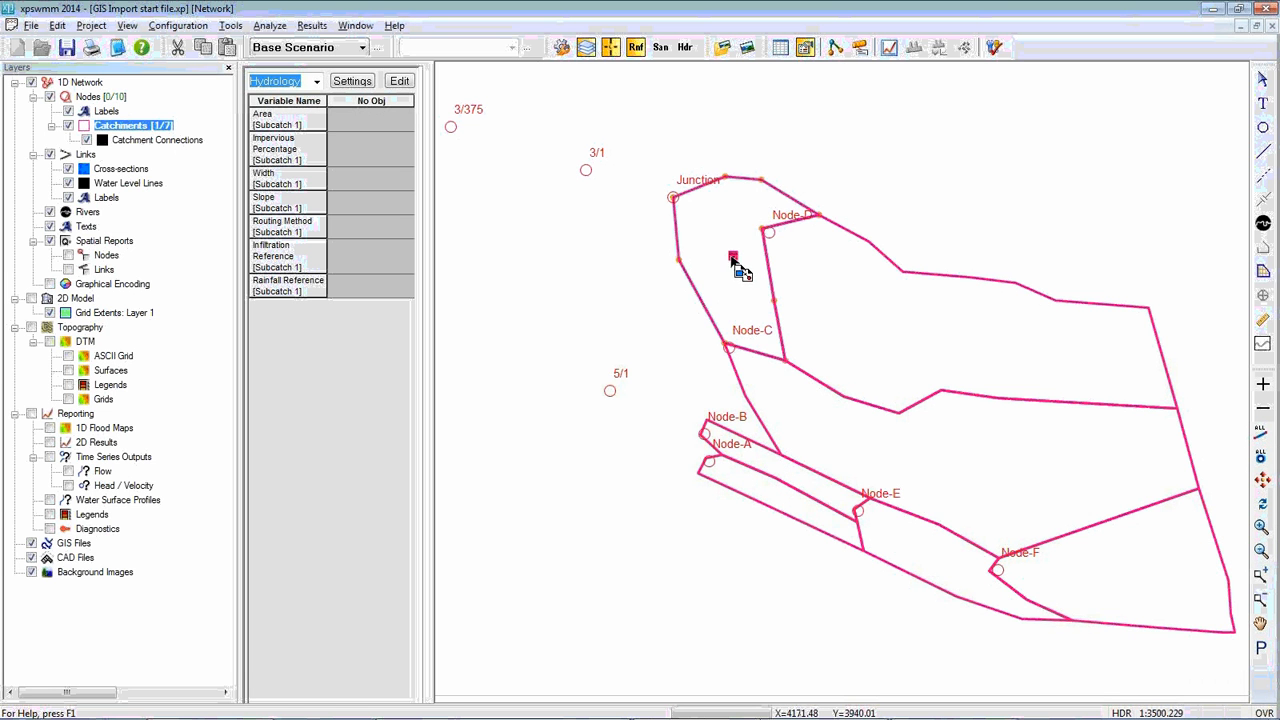
{"action": "left_click_drag", "start_coordinate": [738, 262], "coordinate": [672, 197]}
{"action": "mouse_move", "coordinate": [727, 210]}
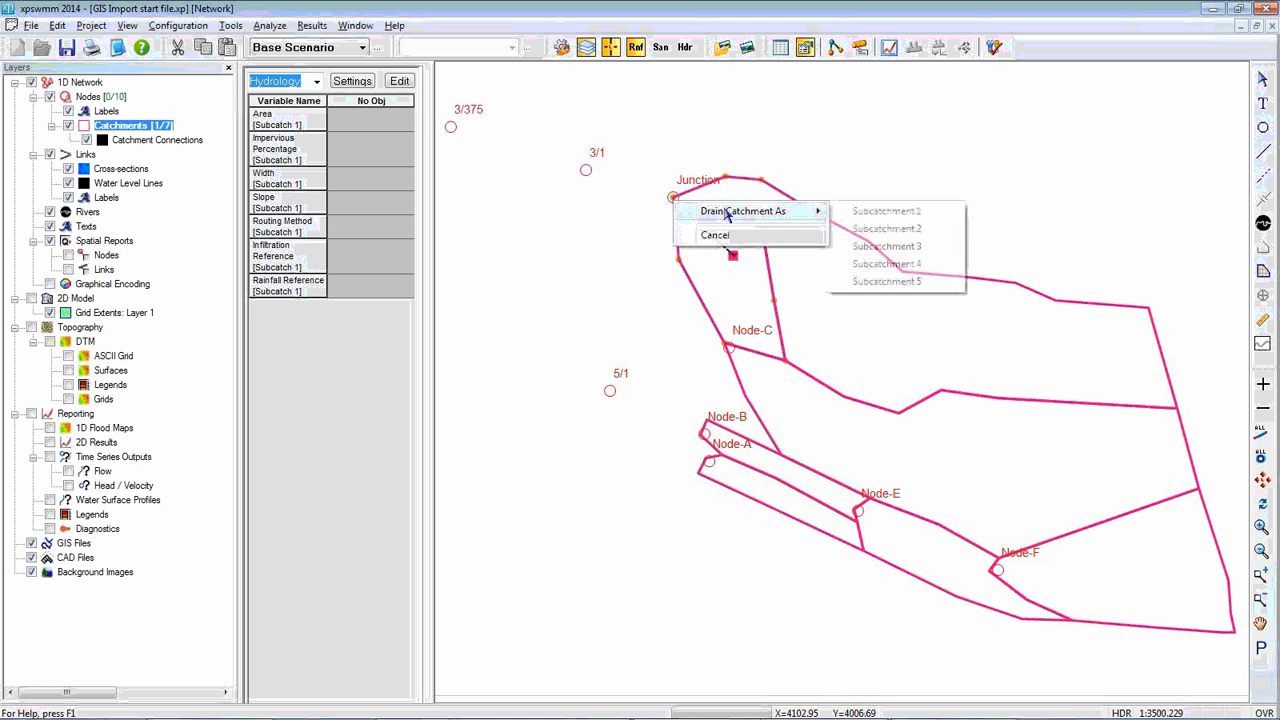
{"action": "left_click", "coordinate": [910, 214]}
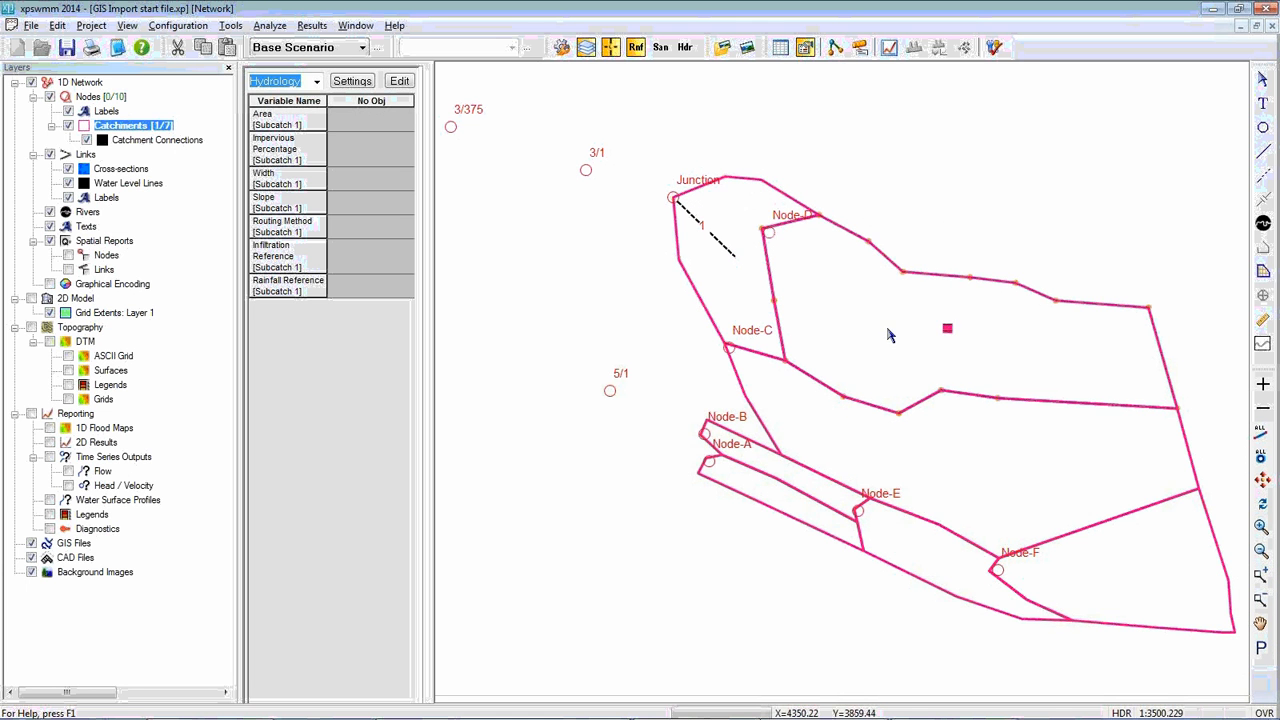
Drain the large northern catchment to Node-D as Subcatchment 1
{"action": "left_click_drag", "start_coordinate": [947, 330], "coordinate": [768, 232]}
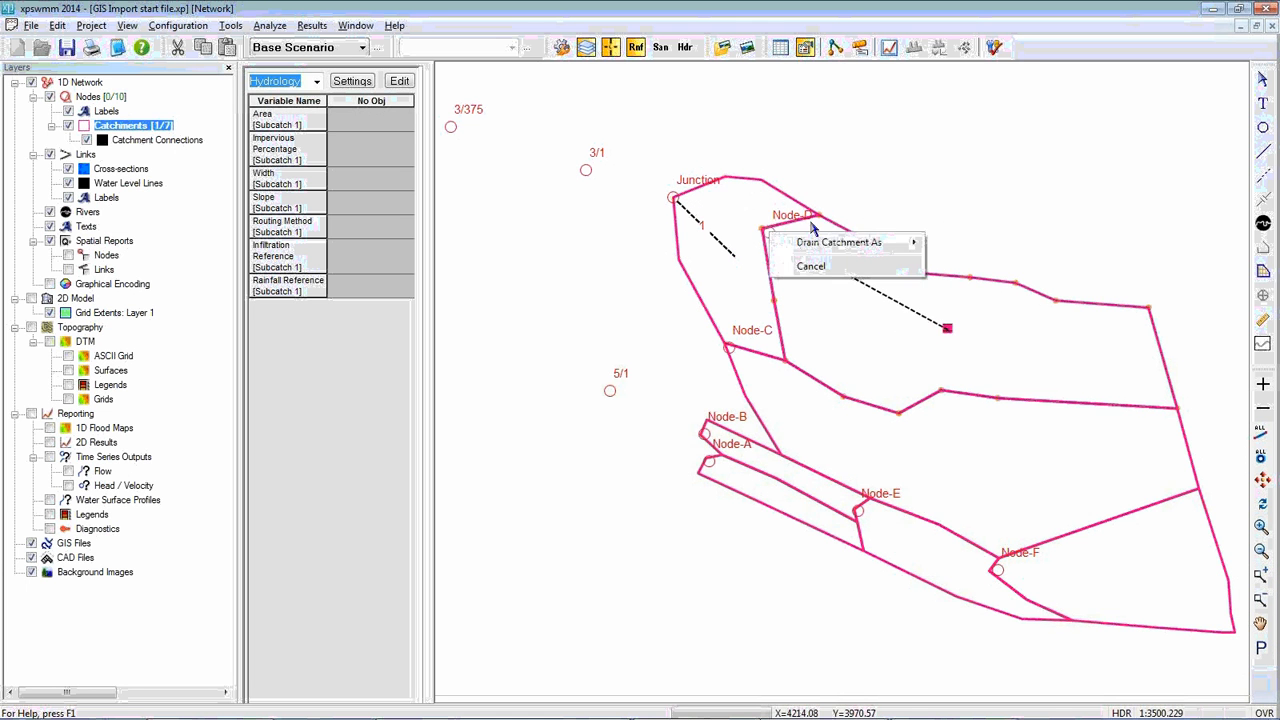
{"action": "mouse_move", "coordinate": [885, 247]}
{"action": "left_click", "coordinate": [950, 242]}
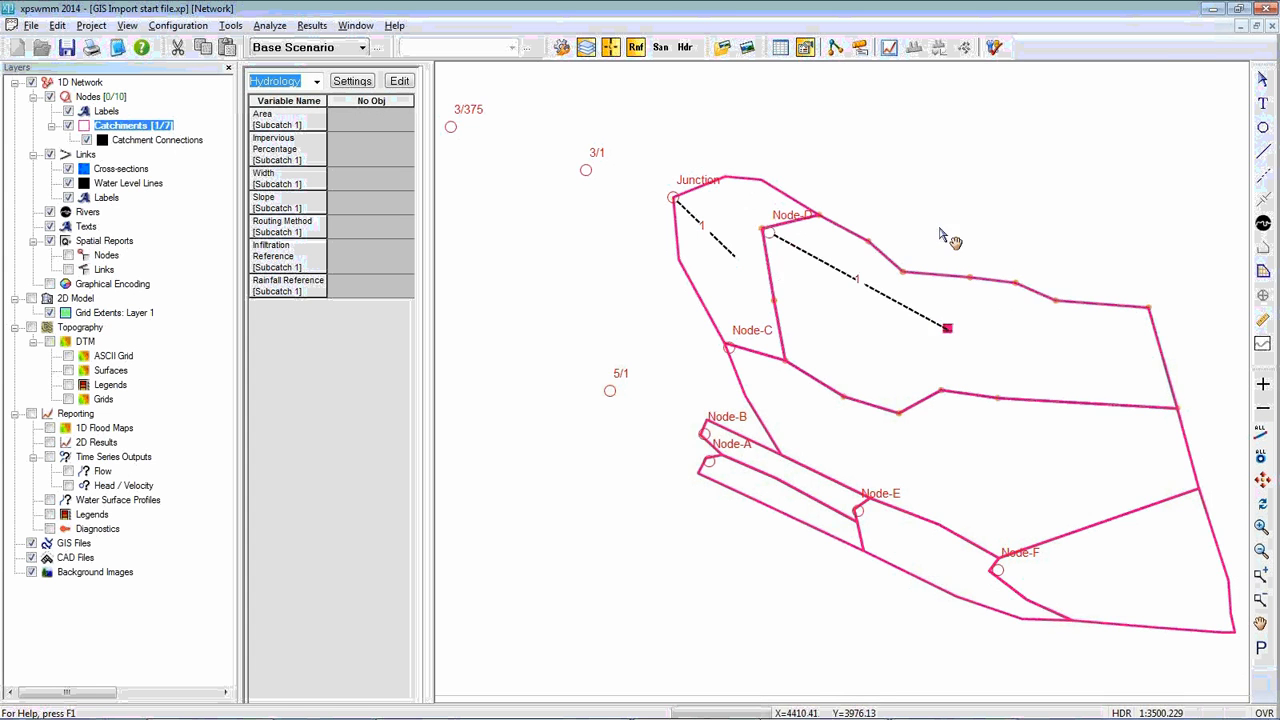
Drain the catchment south of the Node-D catchment to Node-C as Subcatchment 1
{"action": "left_click_drag", "start_coordinate": [880, 437], "coordinate": [636, 334]}
{"action": "mouse_move", "coordinate": [663, 344]}
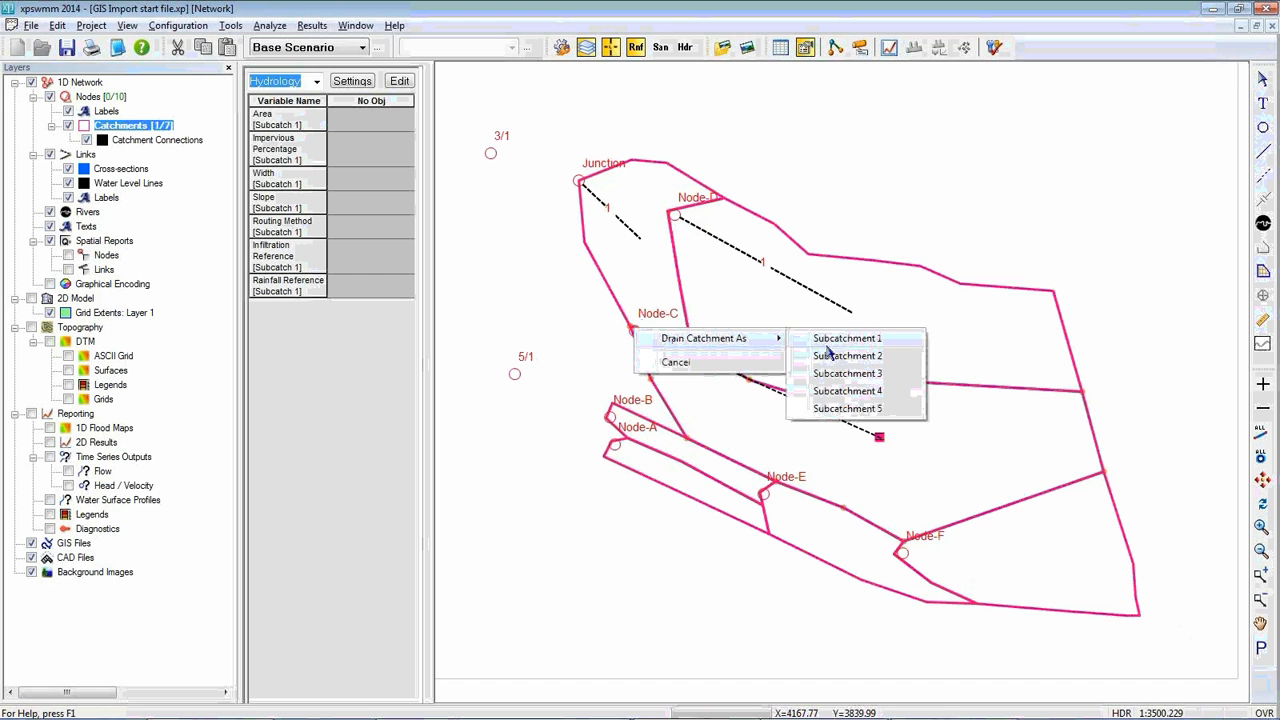
{"action": "left_click", "coordinate": [835, 352]}
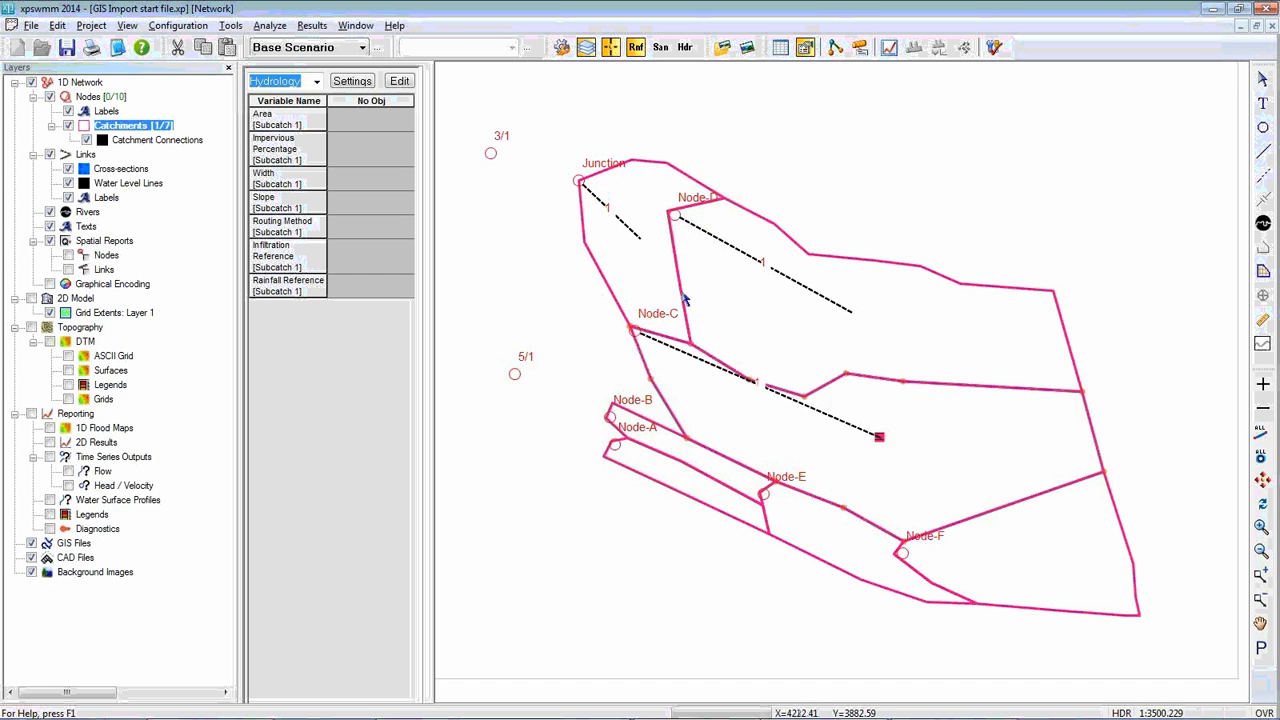
Calculate the catchment areas for all network elements and apply them to Node-C, Junction and Node-D
{"action": "left_click_drag", "start_coordinate": [777, 178], "coordinate": [701, 200]}
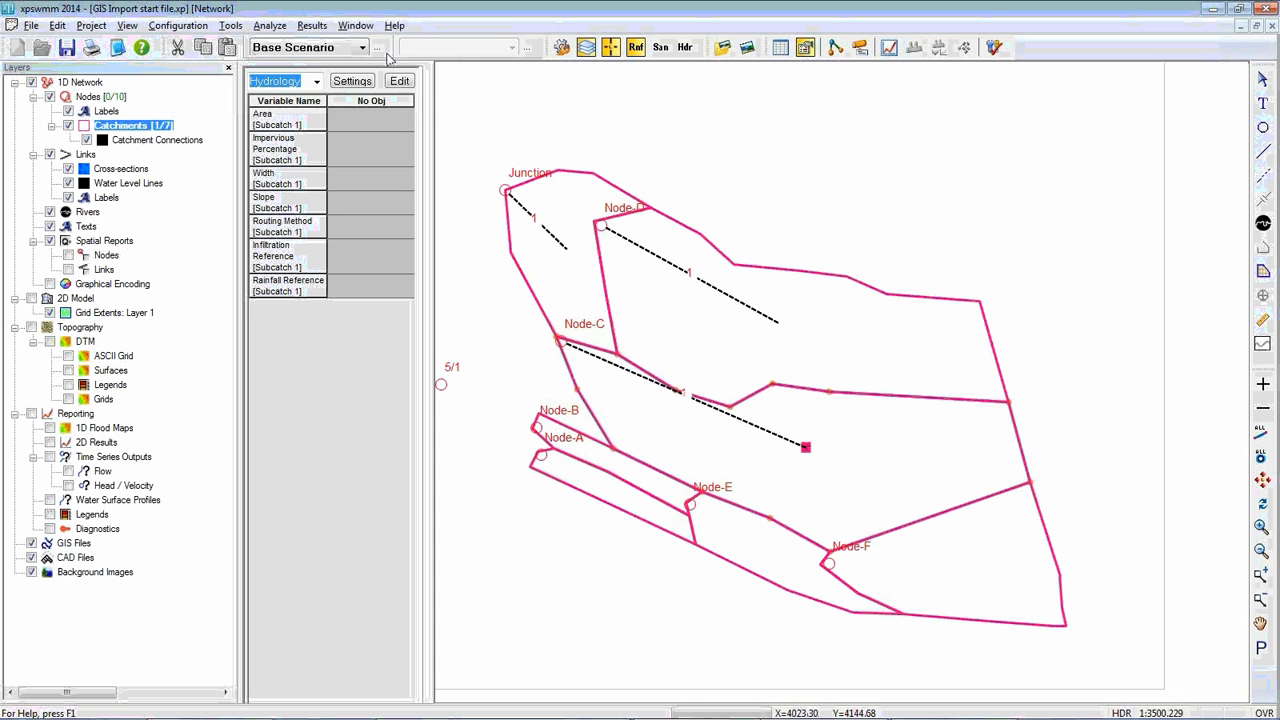
{"action": "left_click", "coordinate": [233, 27]}
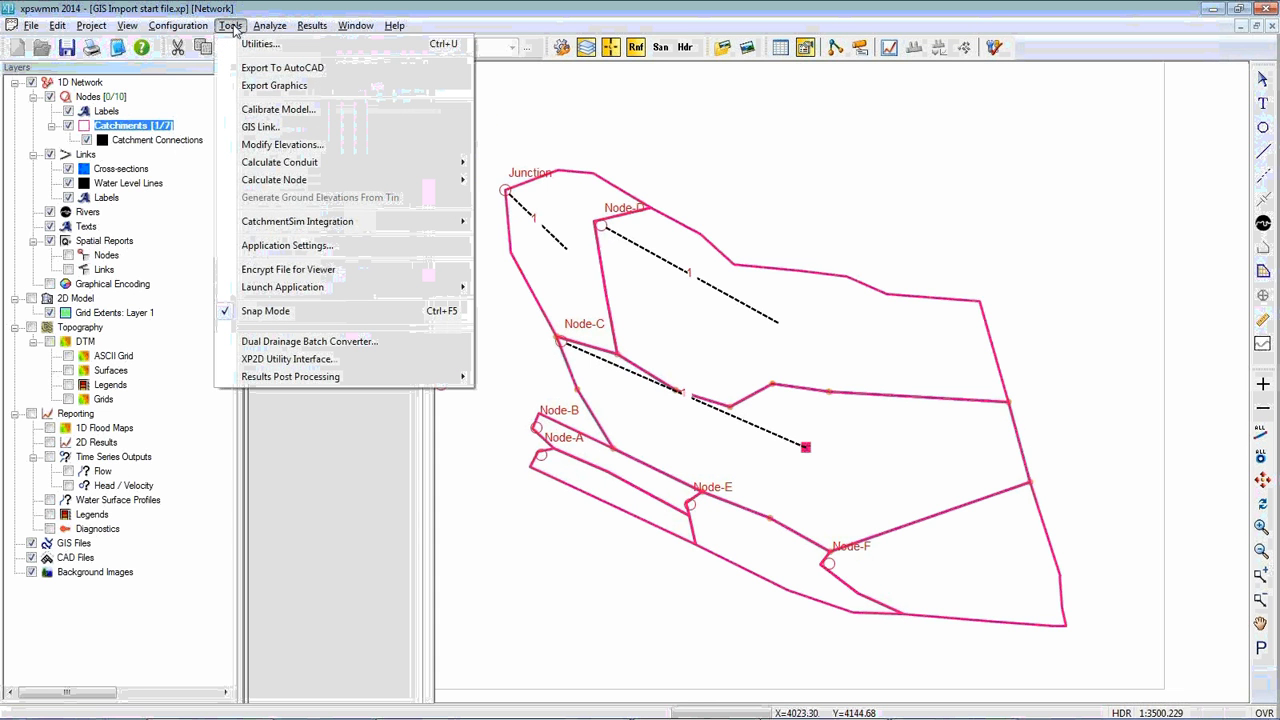
{"action": "mouse_move", "coordinate": [279, 183]}
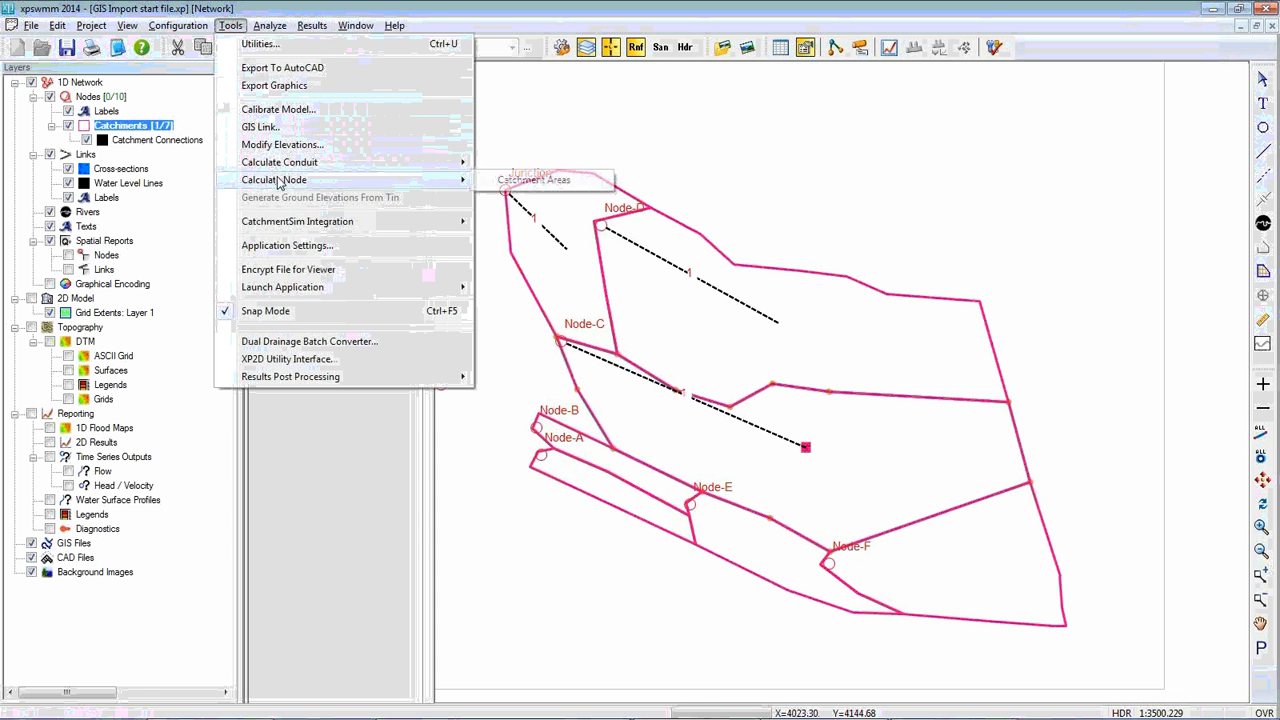
{"action": "left_click", "coordinate": [525, 180]}
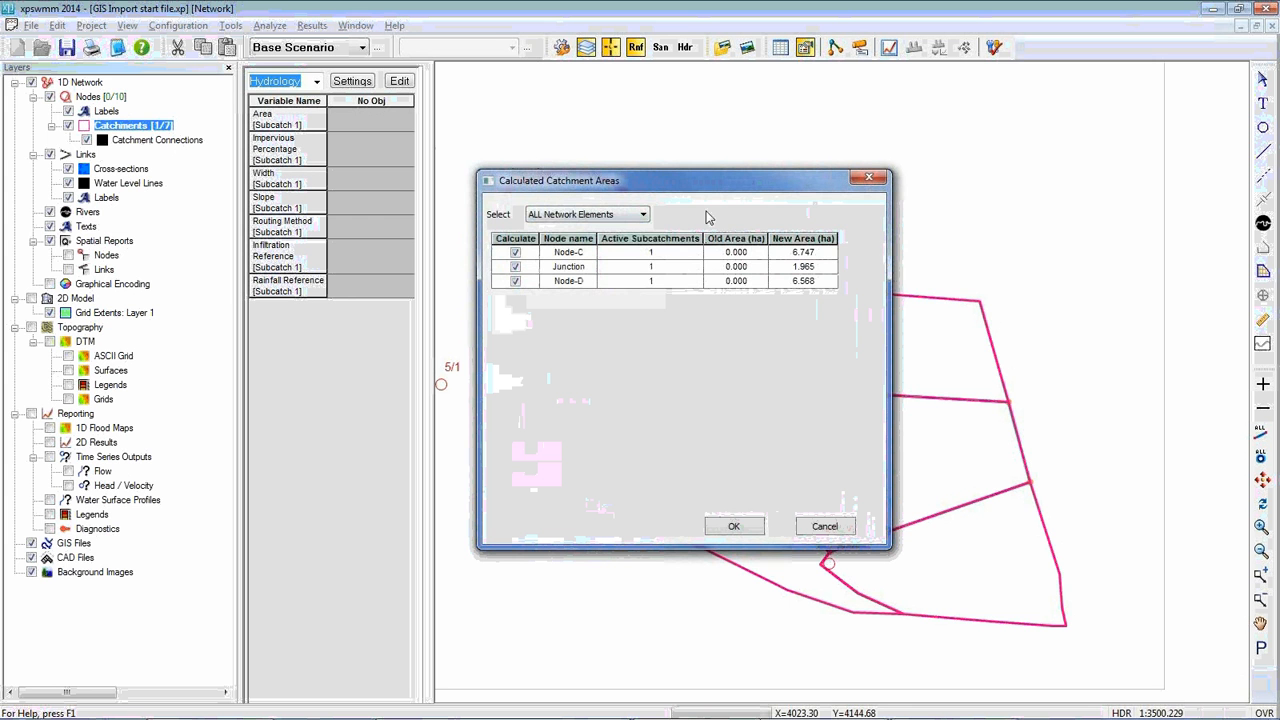
{"action": "left_click", "coordinate": [743, 528]}
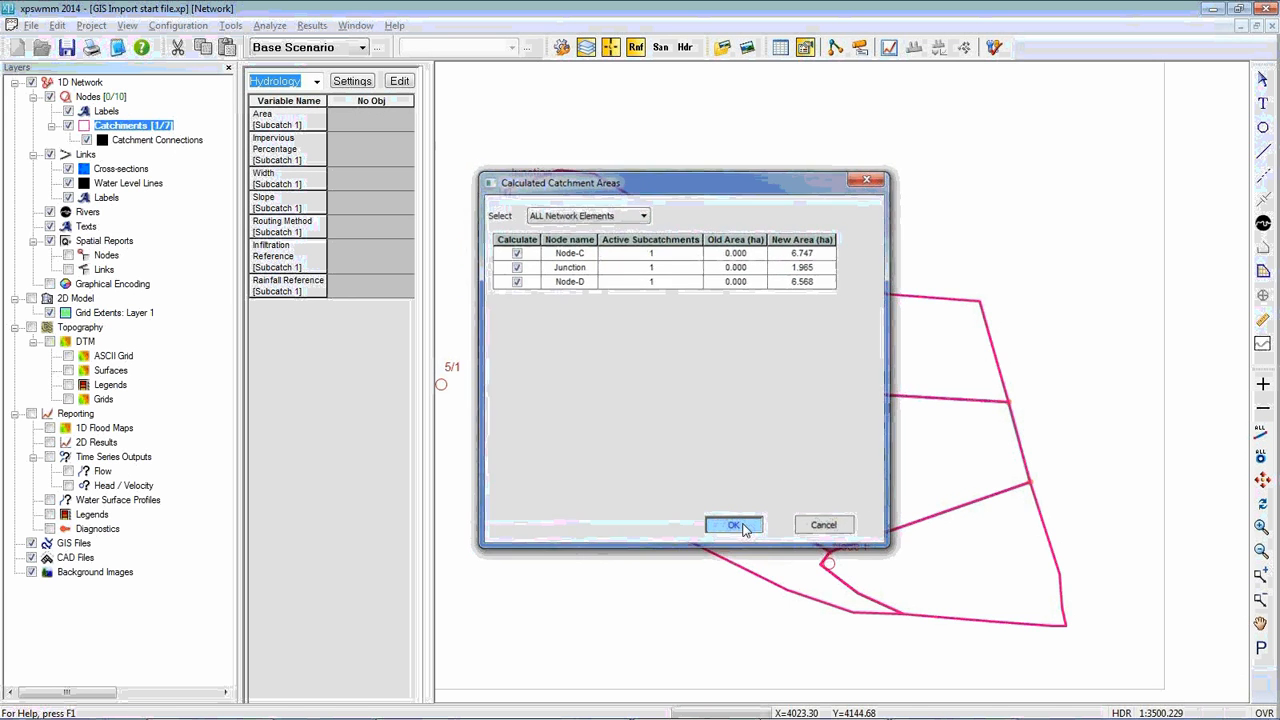
{"action": "left_click", "coordinate": [642, 392]}
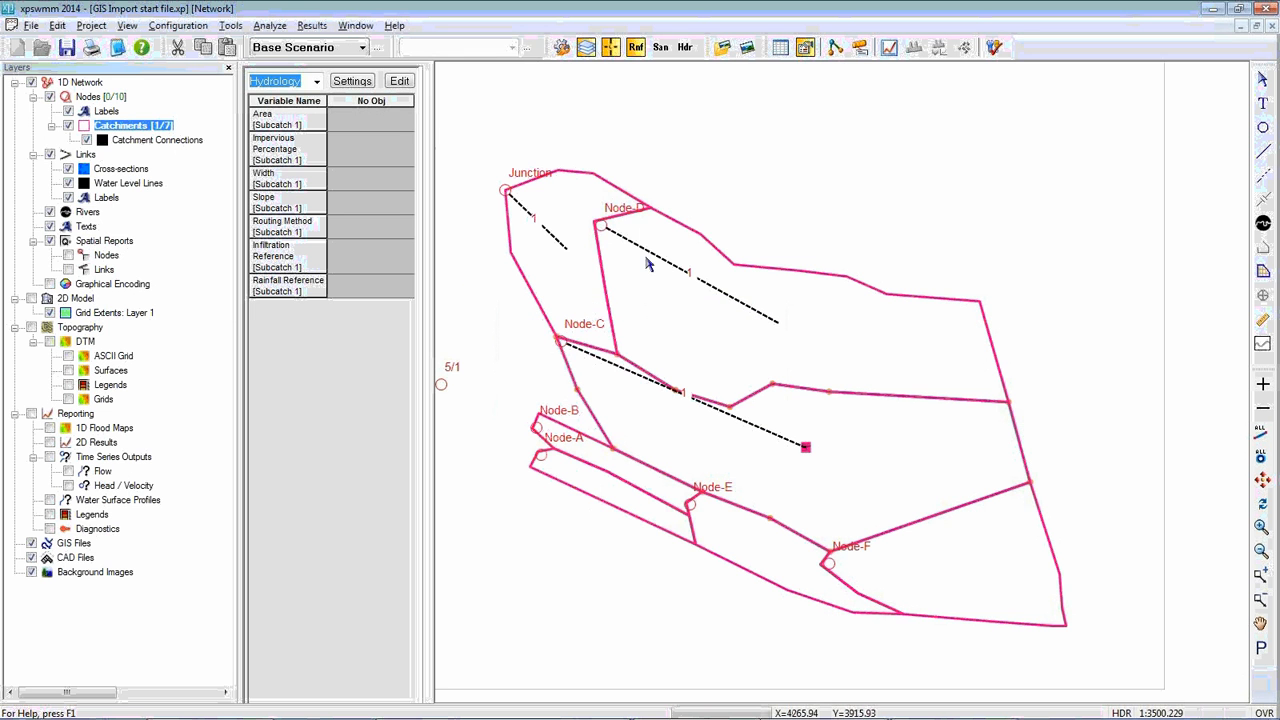
Check the sub-catchment area in Node-D's runoff data
{"action": "double_click", "coordinate": [601, 226]}
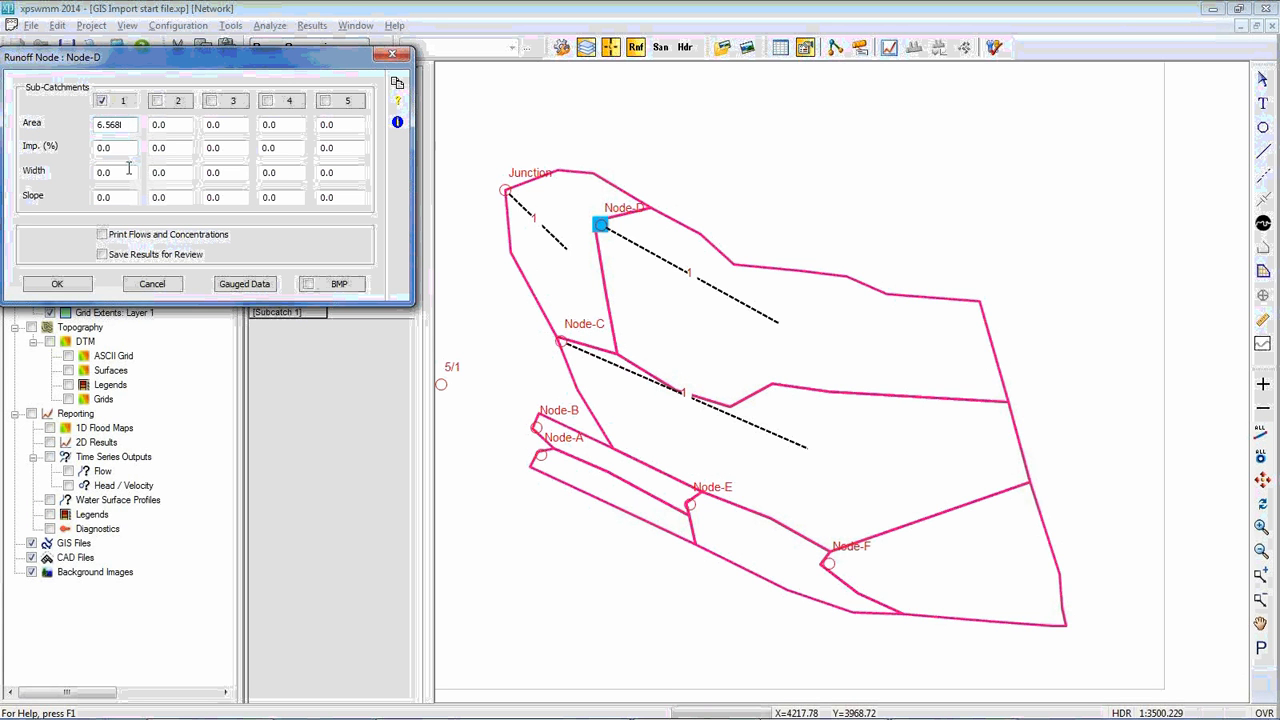
{"action": "left_click", "coordinate": [59, 285]}
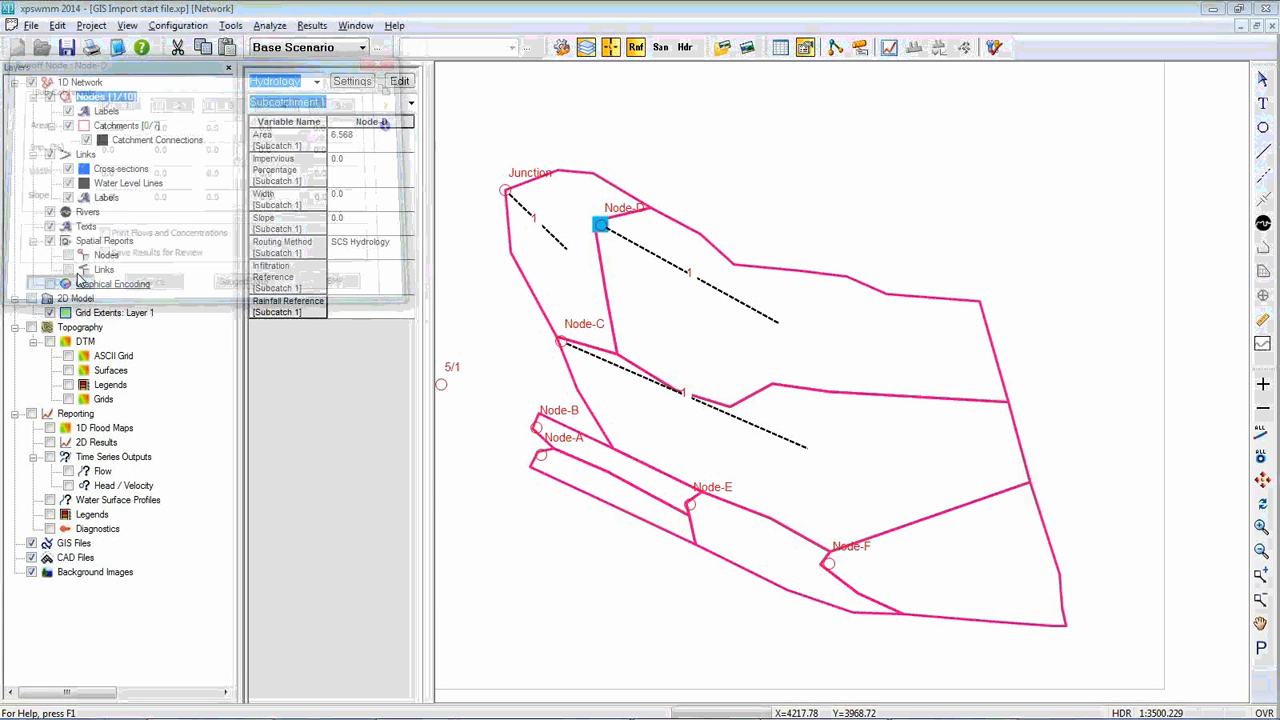
Load the GIS file Catchments.shp from the Hydrology 101 Modelling Demonstration\Model folder
{"action": "right_click", "coordinate": [81, 545]}
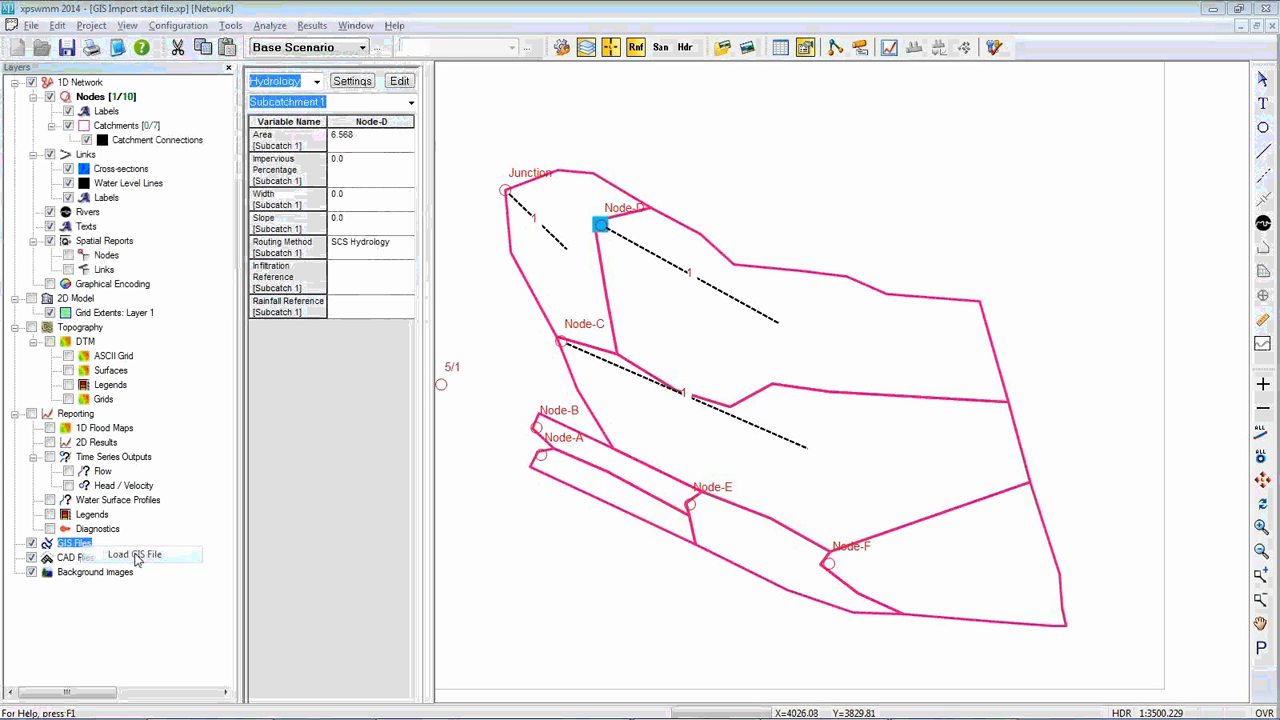
{"action": "left_click", "coordinate": [137, 555]}
{"action": "left_click_drag", "start_coordinate": [704, 176], "coordinate": [602, 159]}
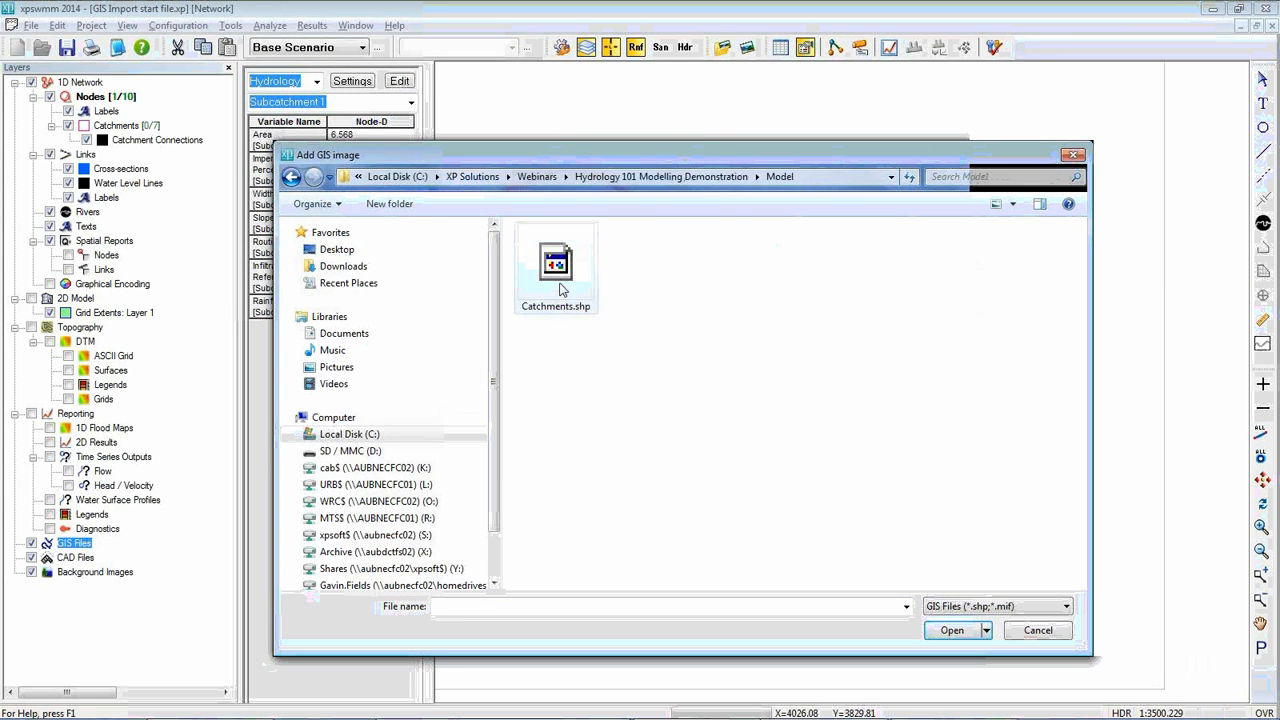
{"action": "left_click", "coordinate": [555, 265]}
{"action": "left_click_drag", "start_coordinate": [697, 147], "coordinate": [585, 106]}
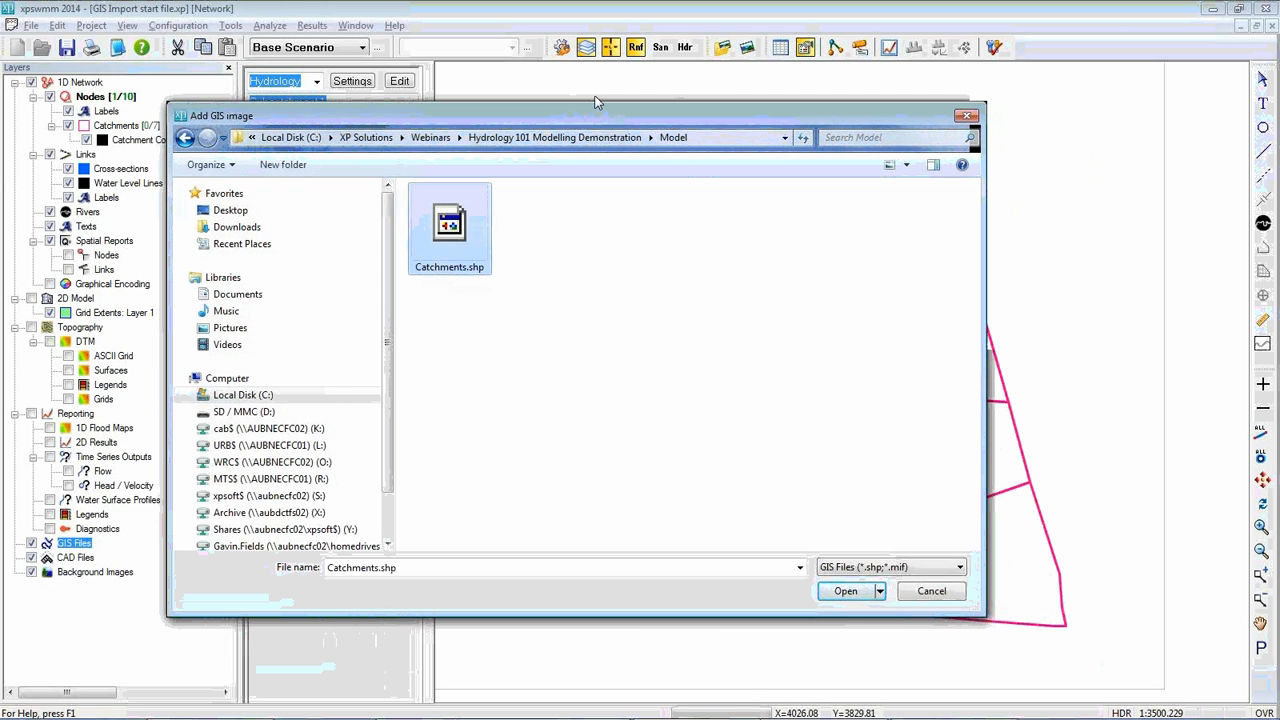
{"action": "left_click", "coordinate": [845, 591]}
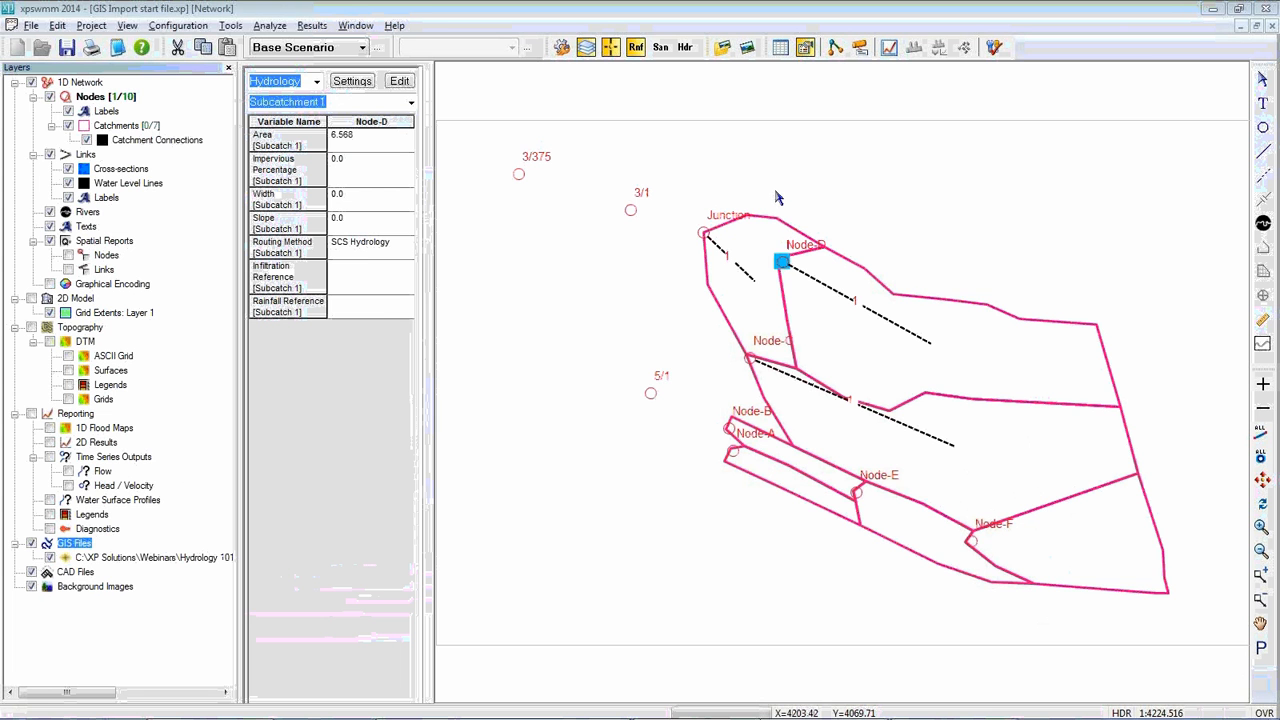
Hide the Catchments layer and open the hydrologic parameter import for the loaded Catchments.shp file
{"action": "left_click", "coordinate": [166, 558]}
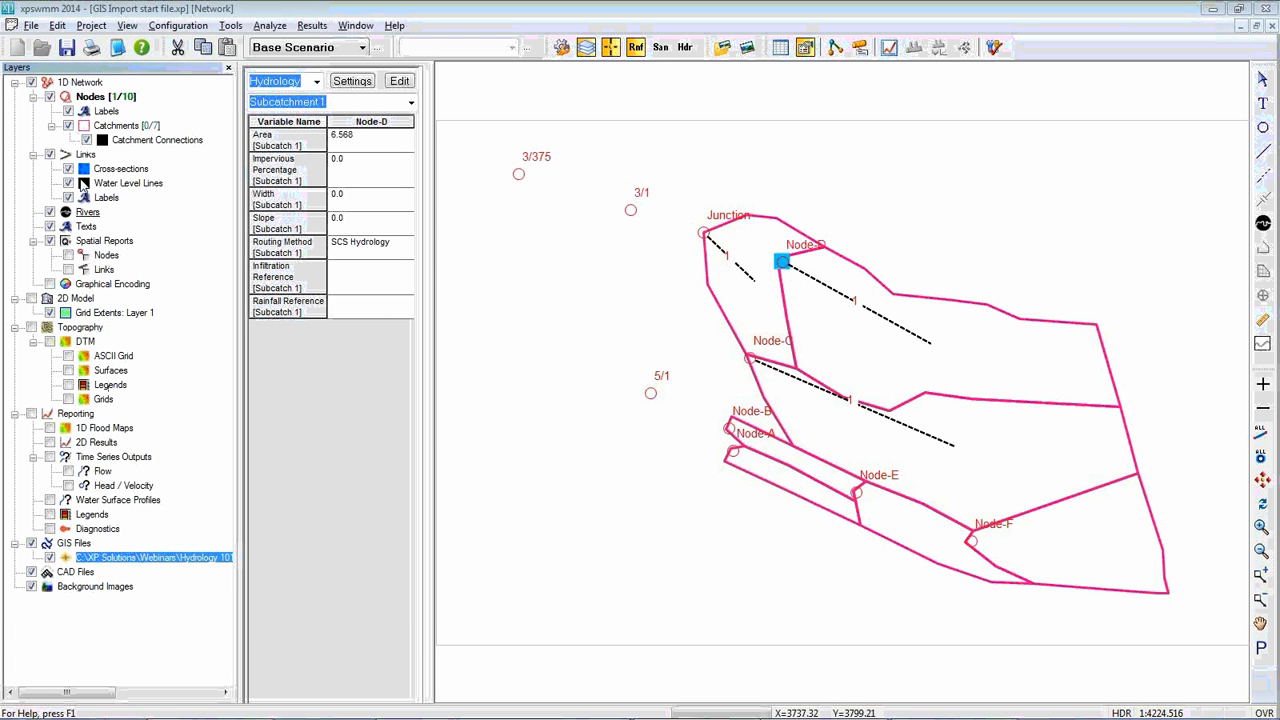
{"action": "left_click", "coordinate": [68, 126]}
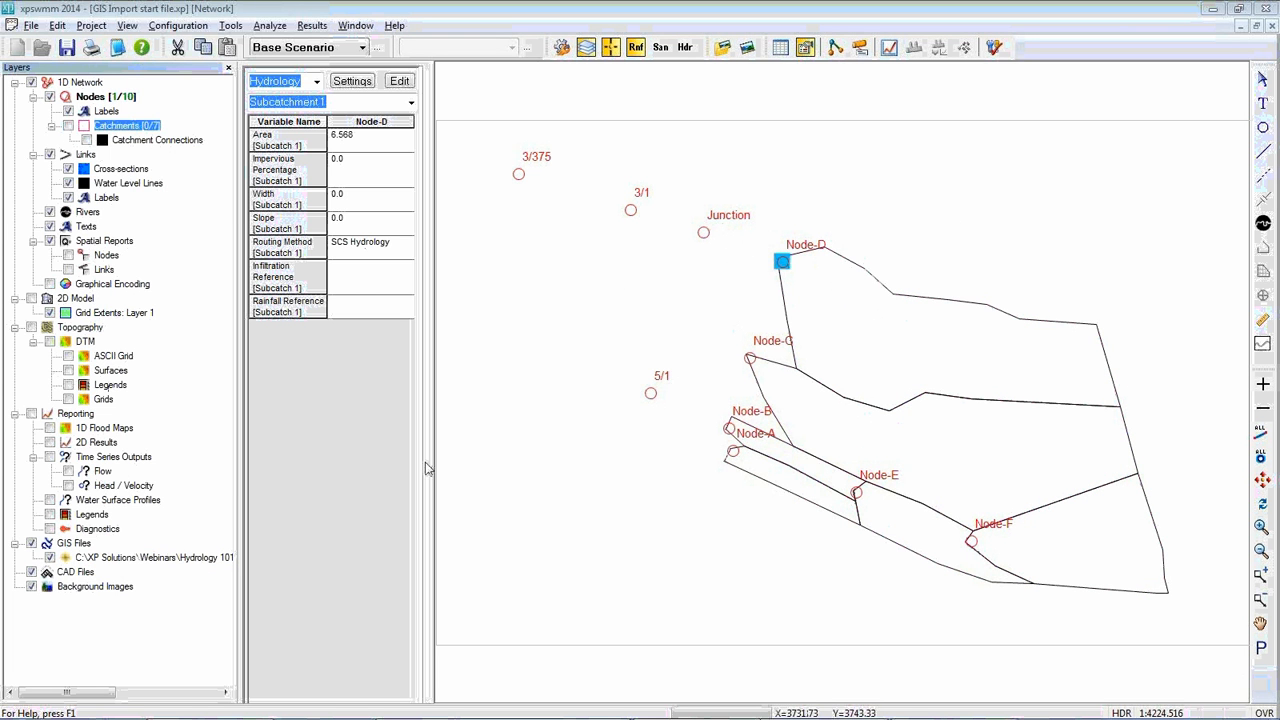
{"action": "left_click", "coordinate": [95, 557]}
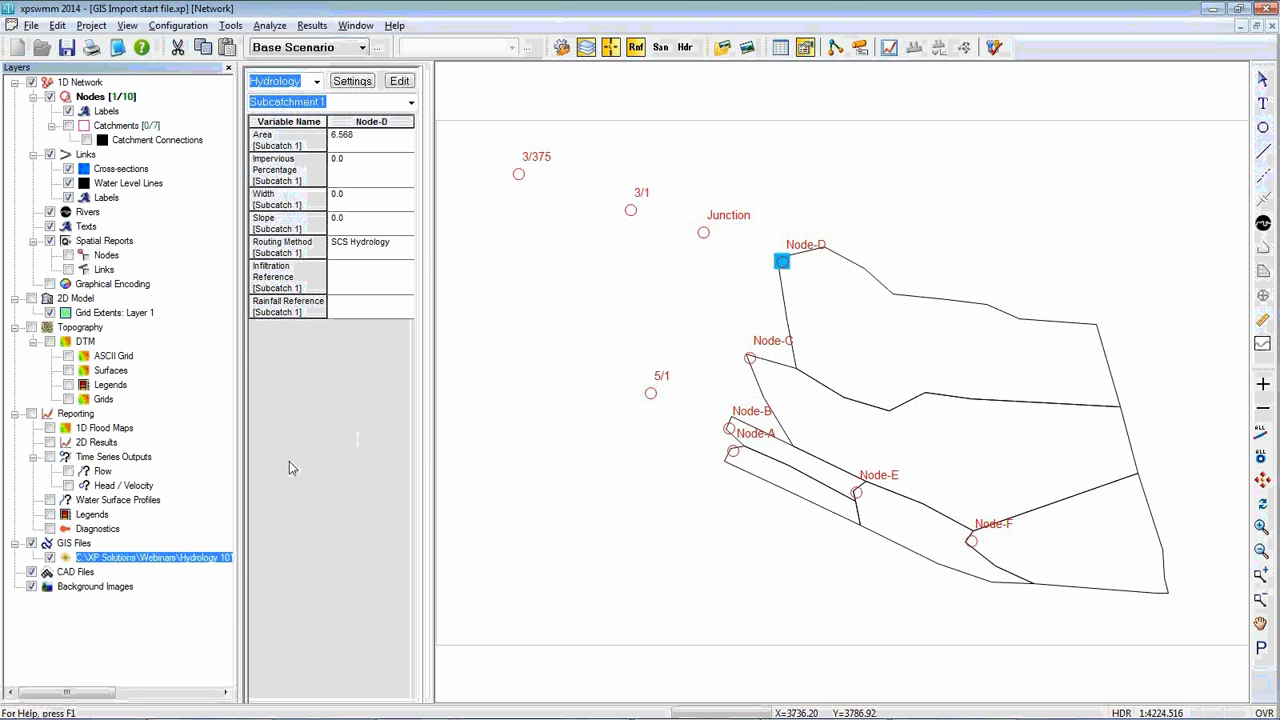
{"action": "right_click", "coordinate": [166, 557]}
{"action": "left_click", "coordinate": [254, 579]}
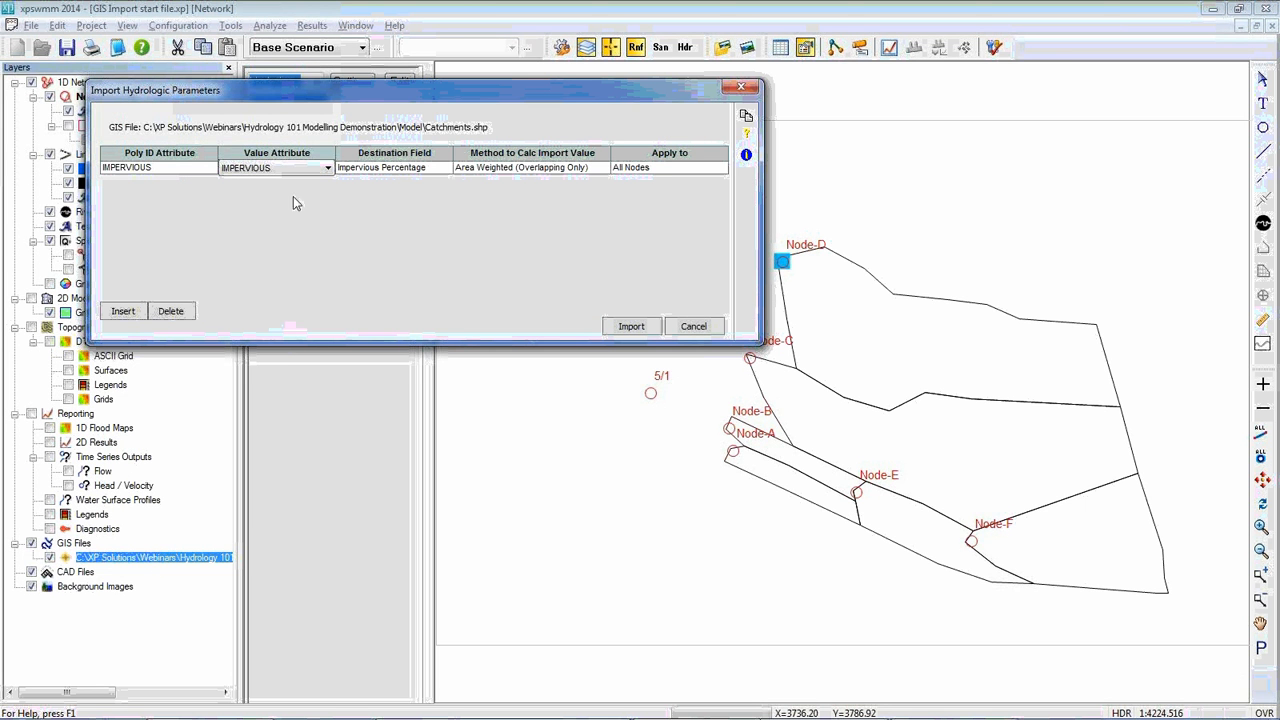
Examine which Poly ID attributes and destination fields are available for the hydrologic parameter import
{"action": "left_click", "coordinate": [210, 170]}
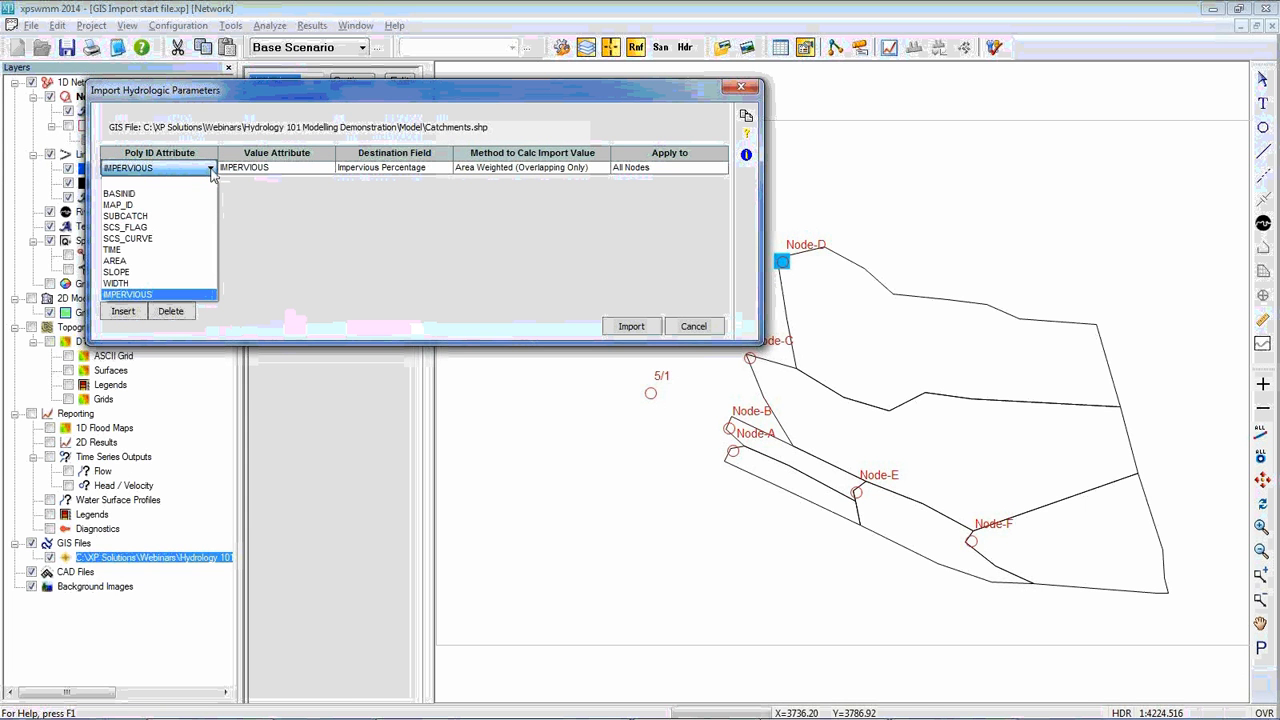
{"action": "left_click", "coordinate": [291, 185]}
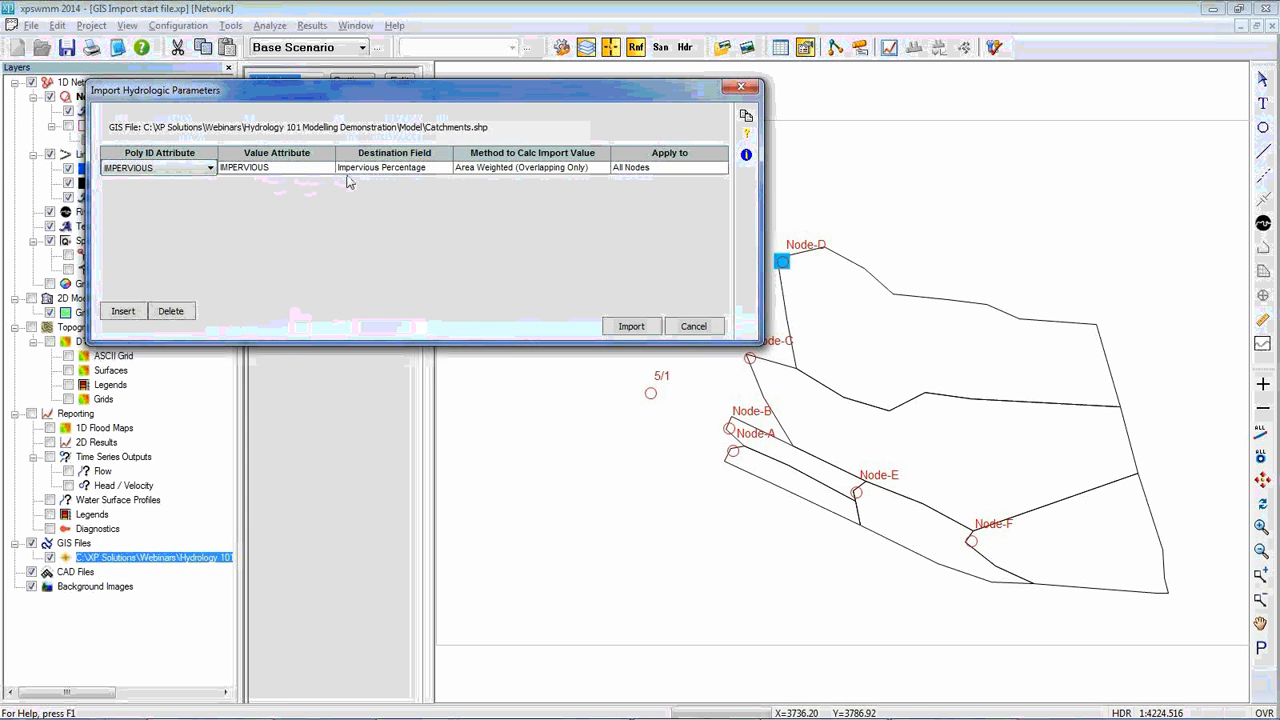
{"action": "left_click", "coordinate": [423, 172]}
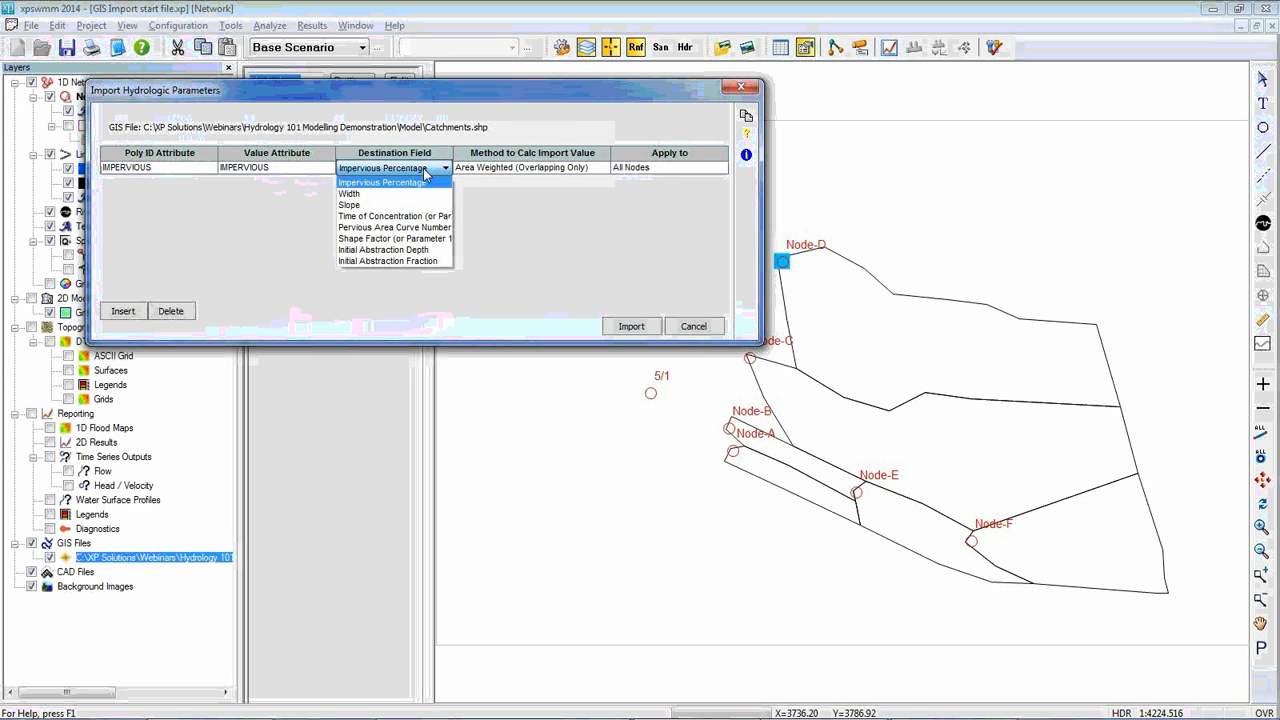
{"action": "left_click", "coordinate": [485, 127]}
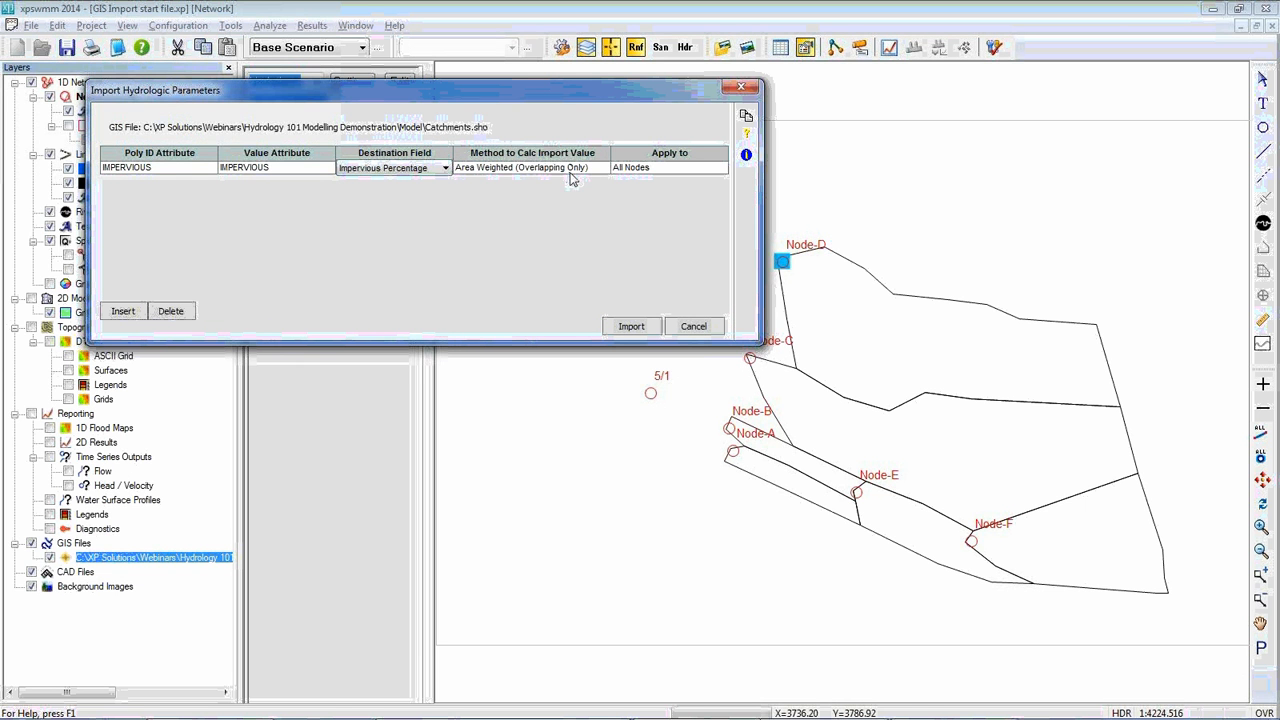
Keep the Area Weighted (Overlapping Only) calculation method for the IMPERVIOUS row and insert two more import rows
{"action": "left_click", "coordinate": [574, 170]}
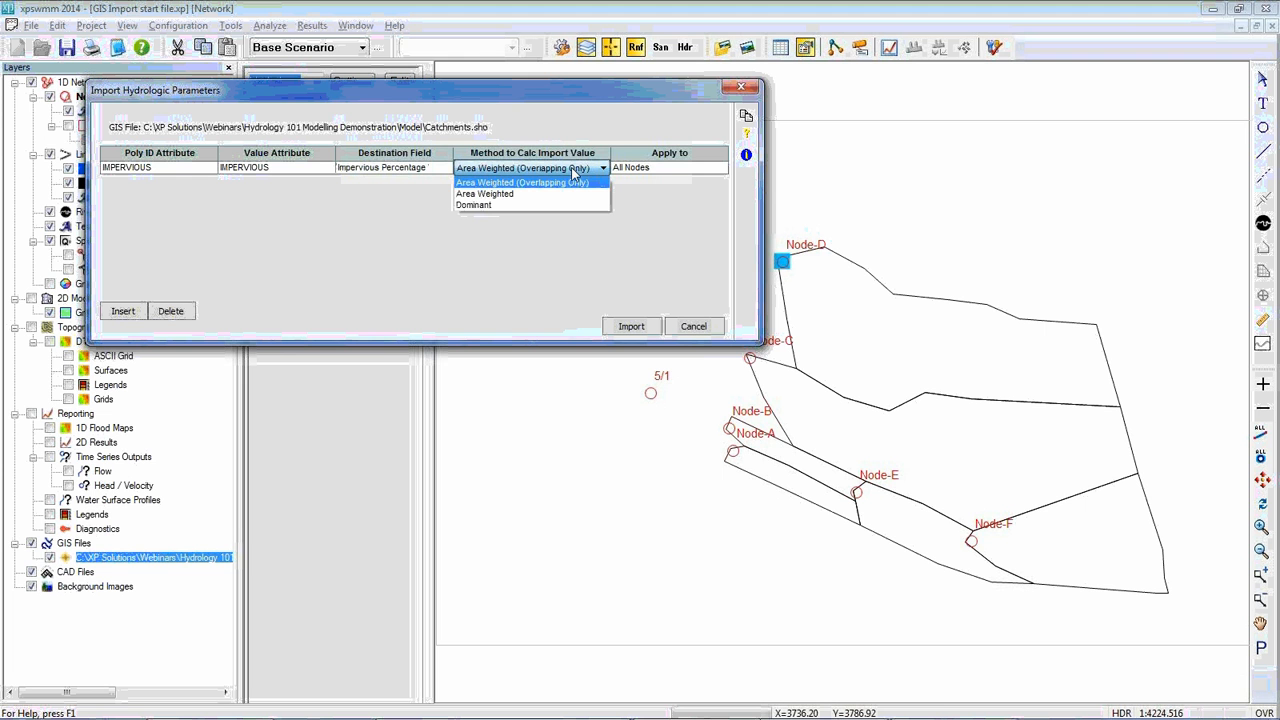
{"action": "left_click", "coordinate": [531, 226]}
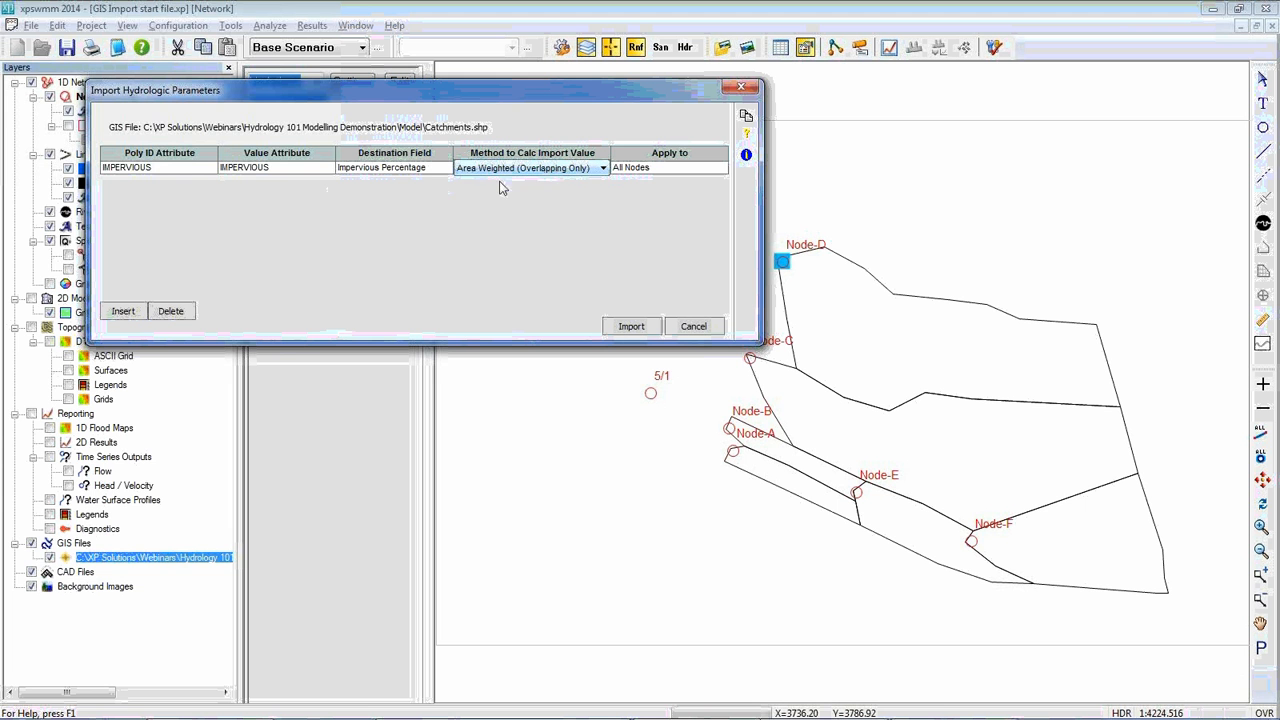
{"action": "left_click", "coordinate": [125, 313]}
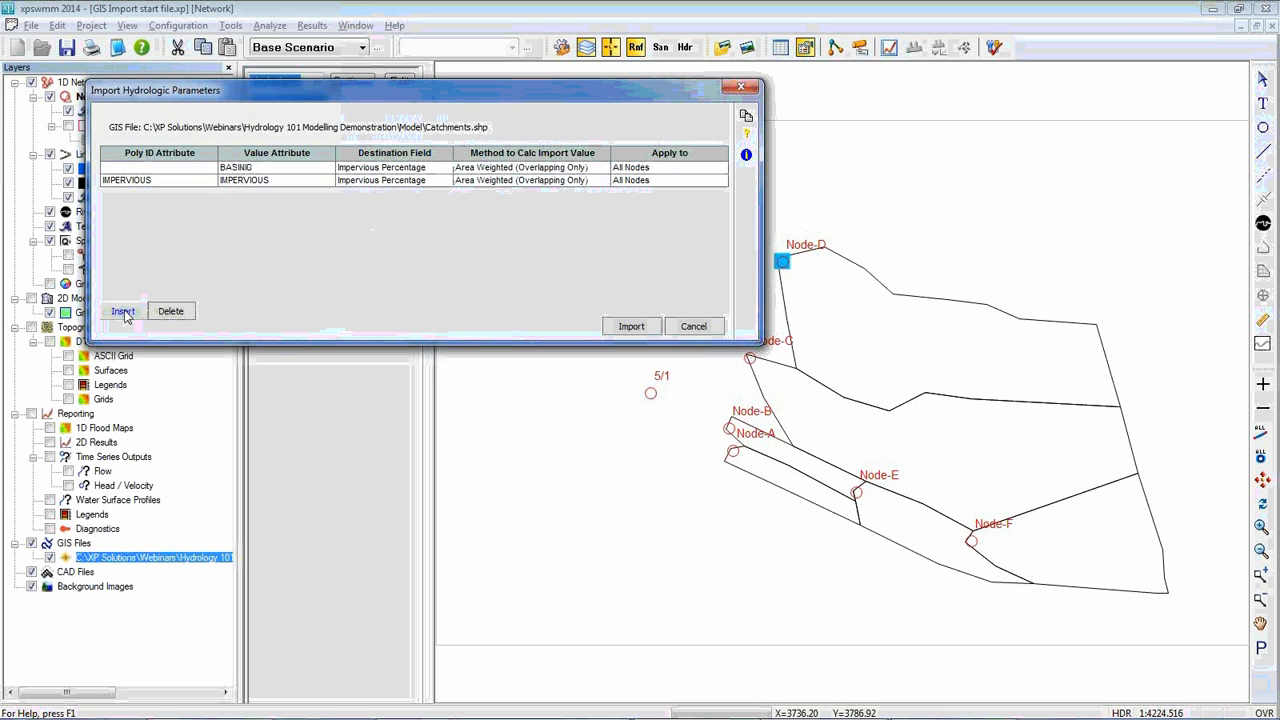
{"action": "left_click", "coordinate": [125, 313]}
Set up the second import row with SLOPE as Poly ID and value attribute and Slope as destination field
{"action": "left_click", "coordinate": [177, 180]}
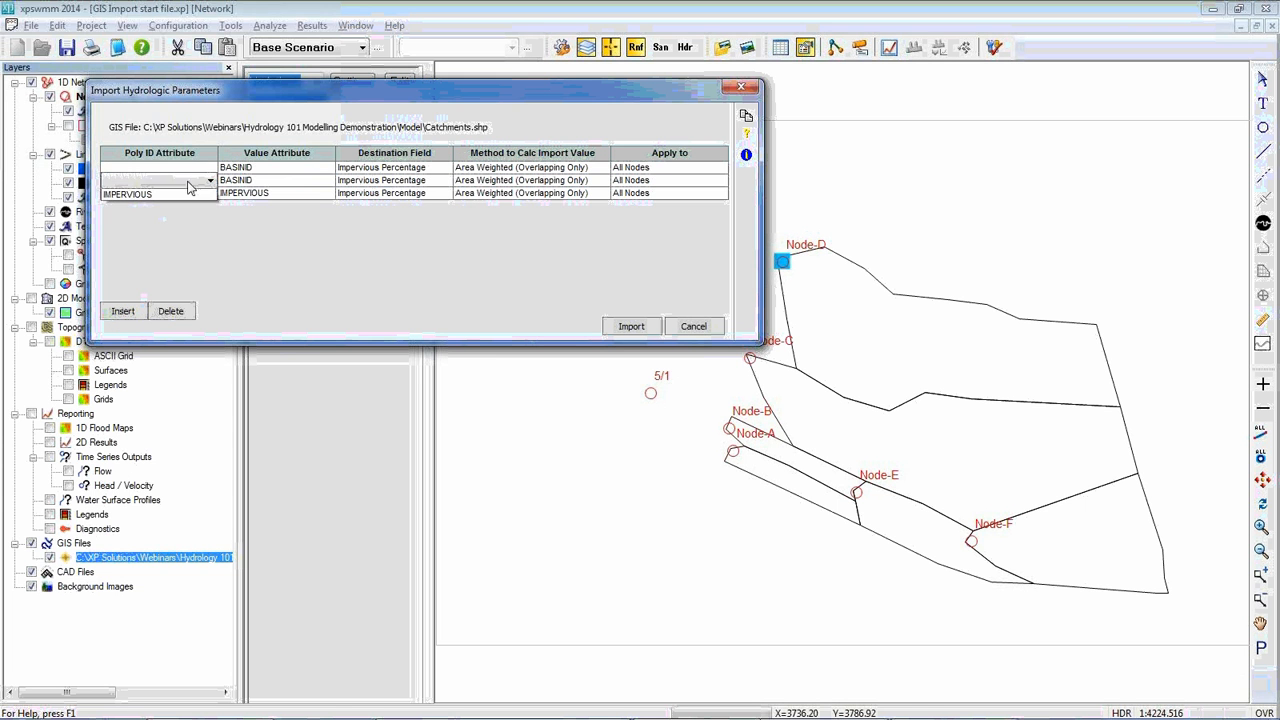
{"action": "left_click", "coordinate": [177, 180]}
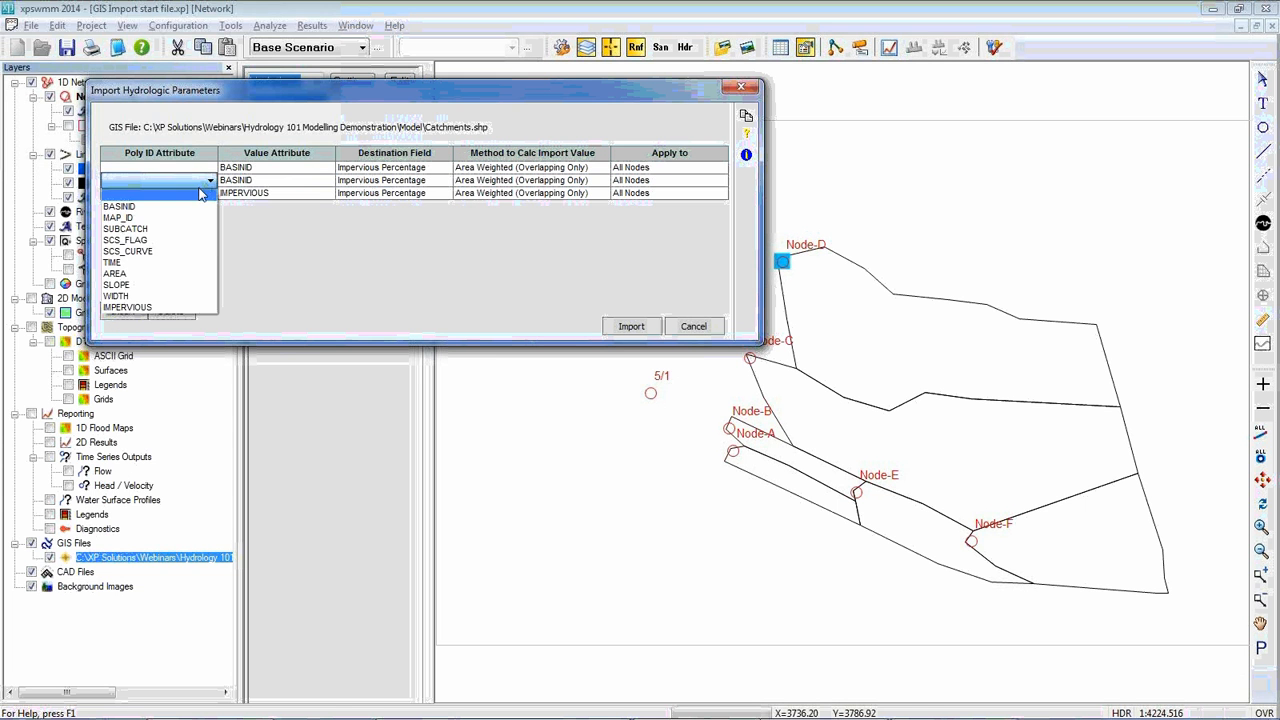
{"action": "left_click", "coordinate": [140, 286]}
{"action": "left_click", "coordinate": [278, 184]}
{"action": "left_click", "coordinate": [278, 184]}
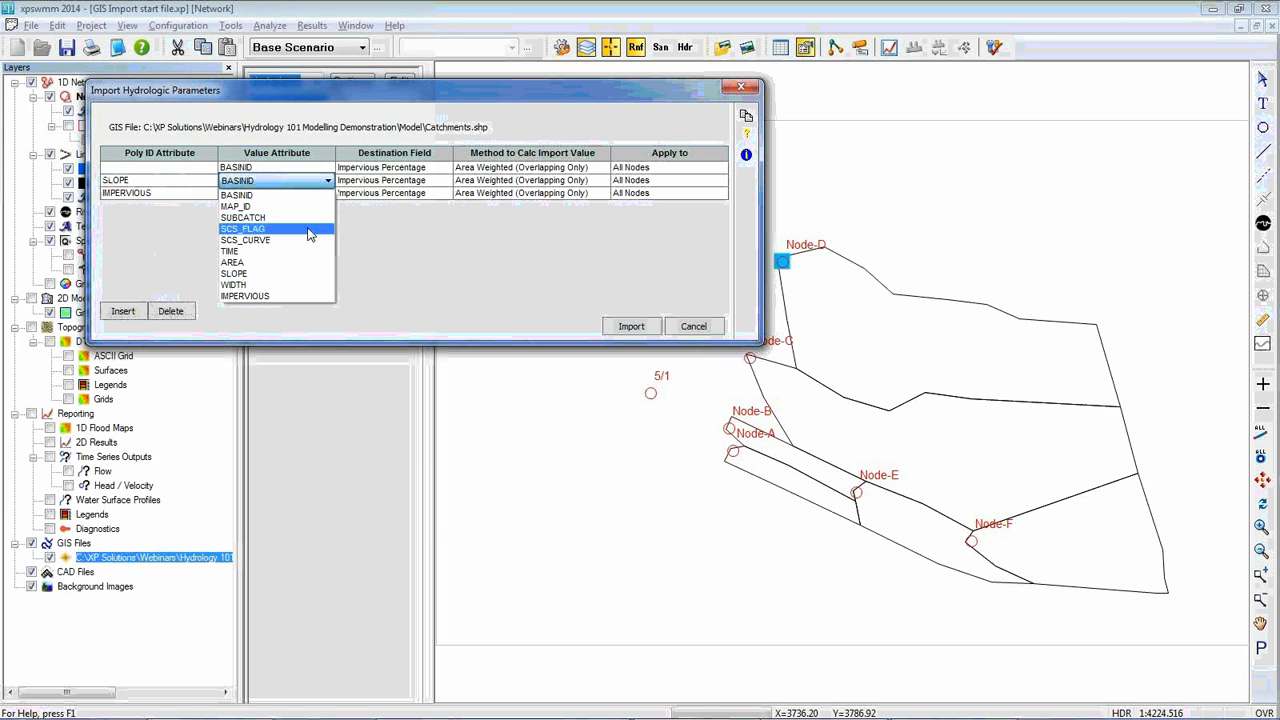
{"action": "left_click", "coordinate": [295, 274]}
{"action": "left_click", "coordinate": [390, 184]}
{"action": "left_click", "coordinate": [390, 184]}
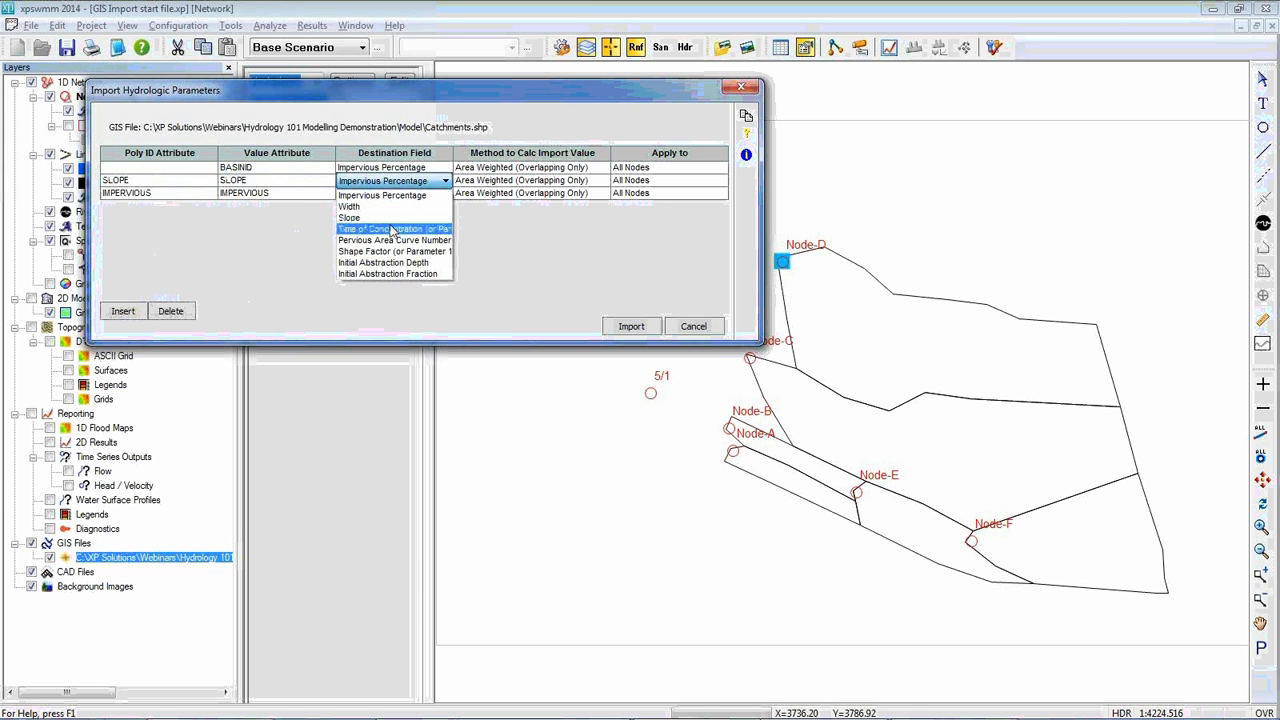
{"action": "left_click", "coordinate": [386, 228]}
Set up the first import row with WIDTH as Poly ID and value attribute and Width as destination field
{"action": "left_click", "coordinate": [190, 168]}
{"action": "left_click", "coordinate": [209, 168]}
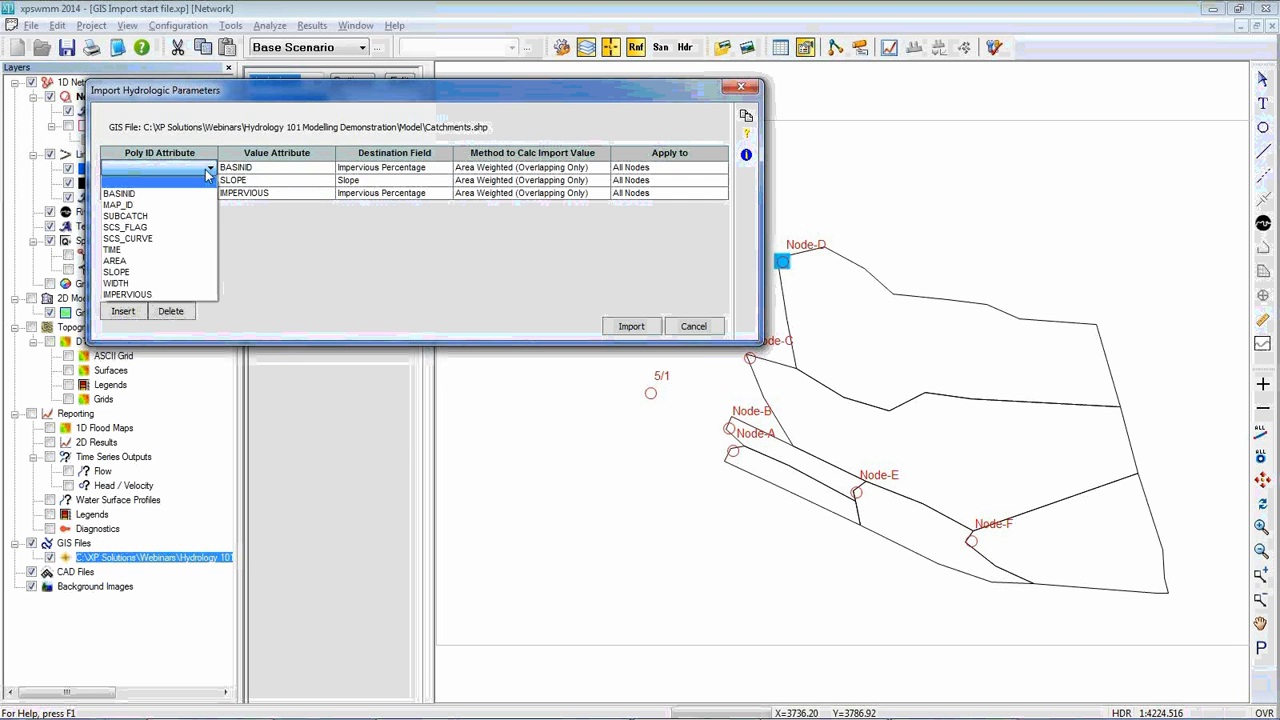
{"action": "left_click", "coordinate": [130, 283]}
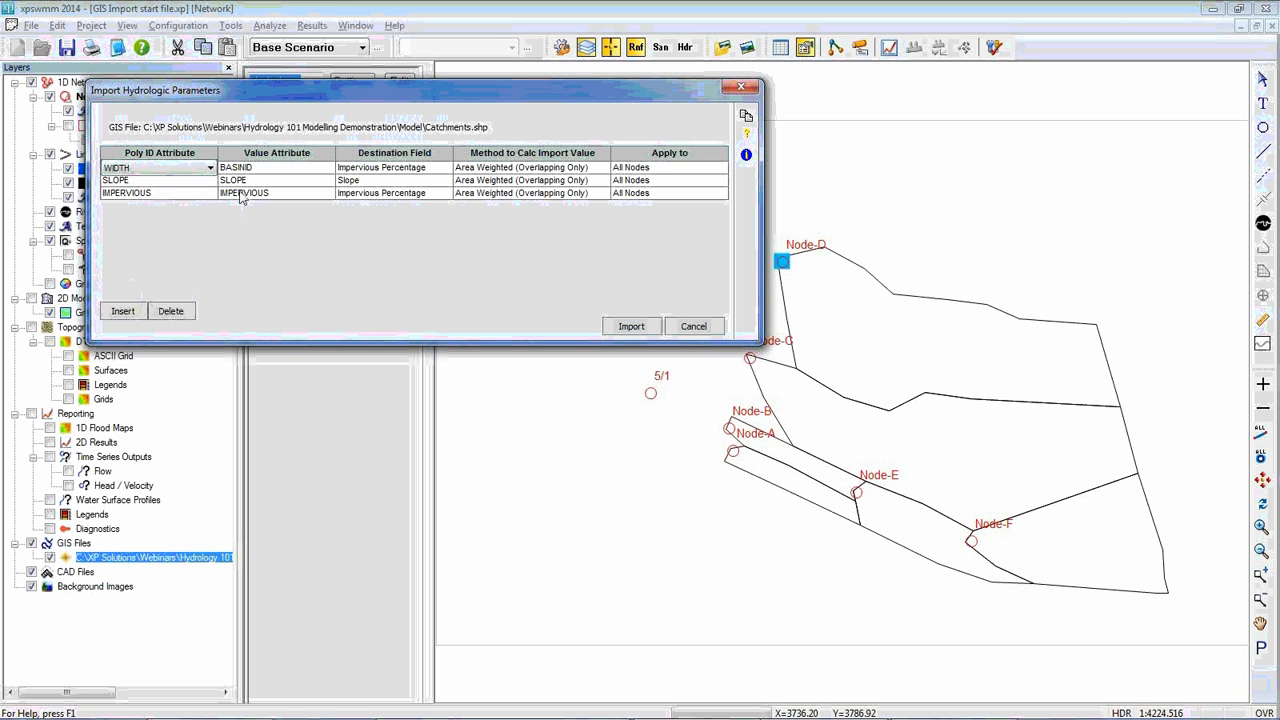
{"action": "left_click", "coordinate": [268, 170]}
{"action": "left_click", "coordinate": [268, 170]}
{"action": "left_click", "coordinate": [262, 270]}
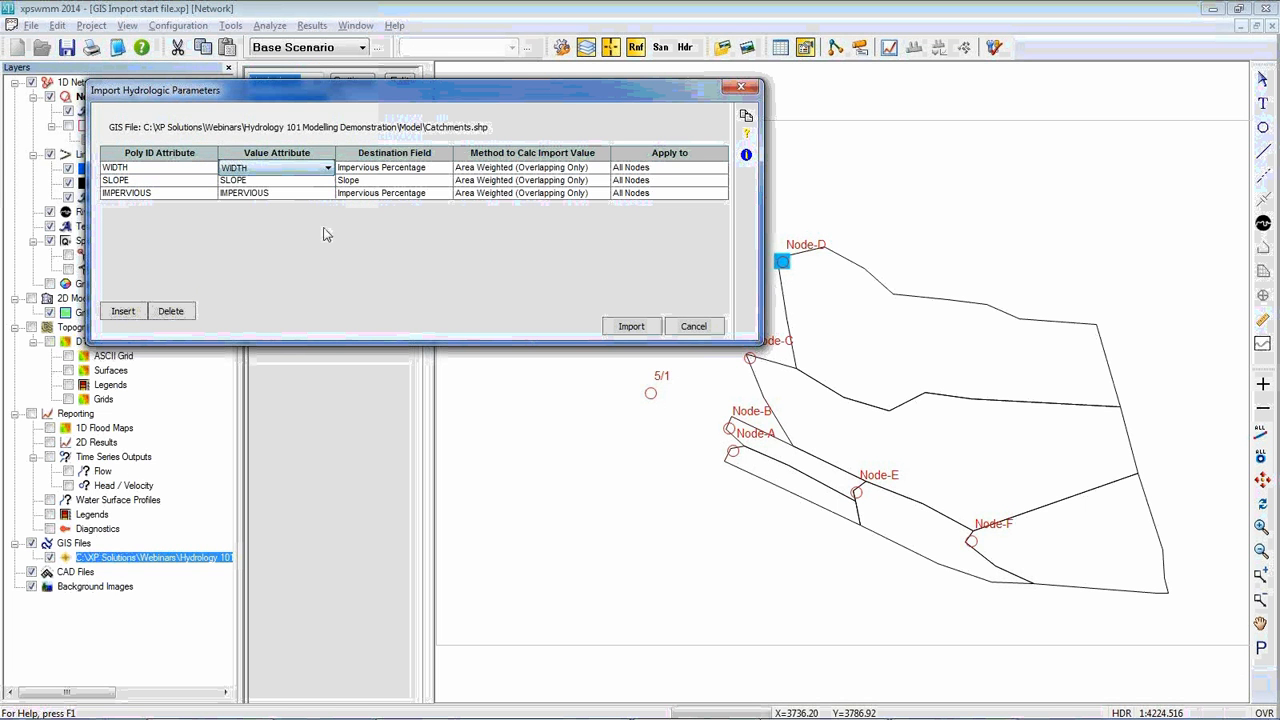
{"action": "left_click", "coordinate": [396, 174]}
{"action": "left_click", "coordinate": [374, 202]}
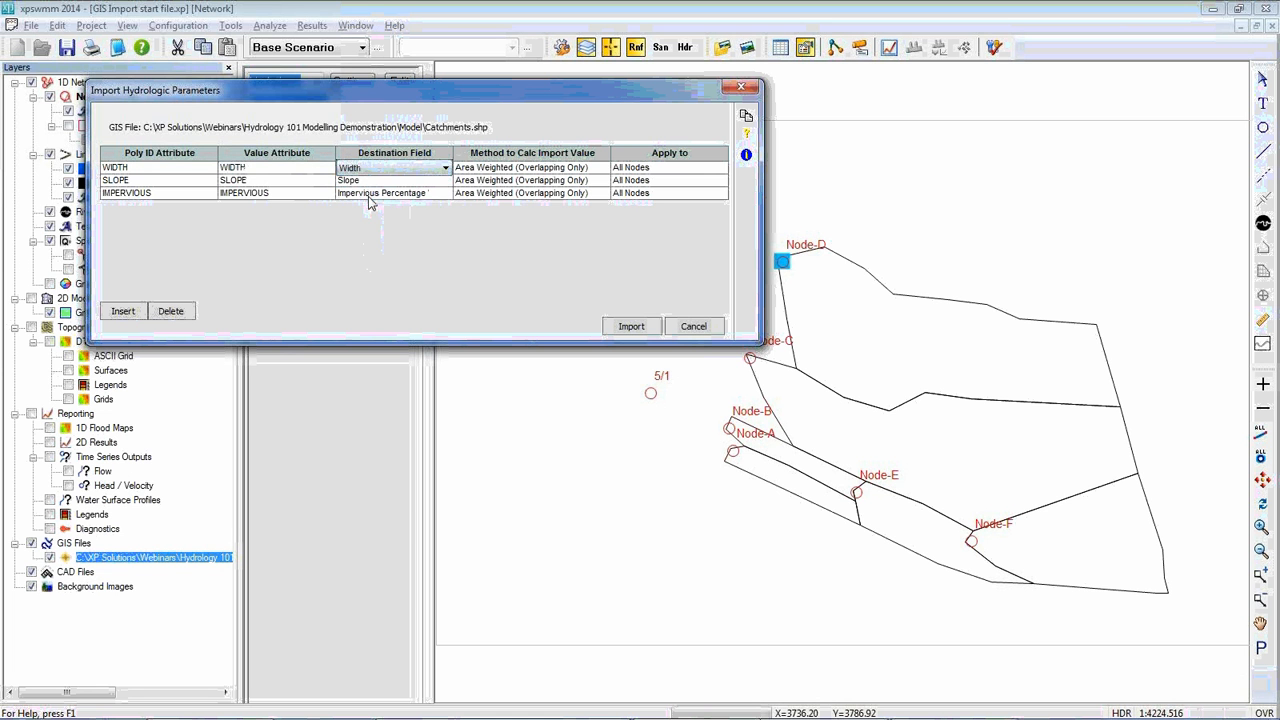
Import the hydrologic parameters from Catchments.shp, review the hydrologic import report and put it away
{"action": "left_click", "coordinate": [631, 327]}
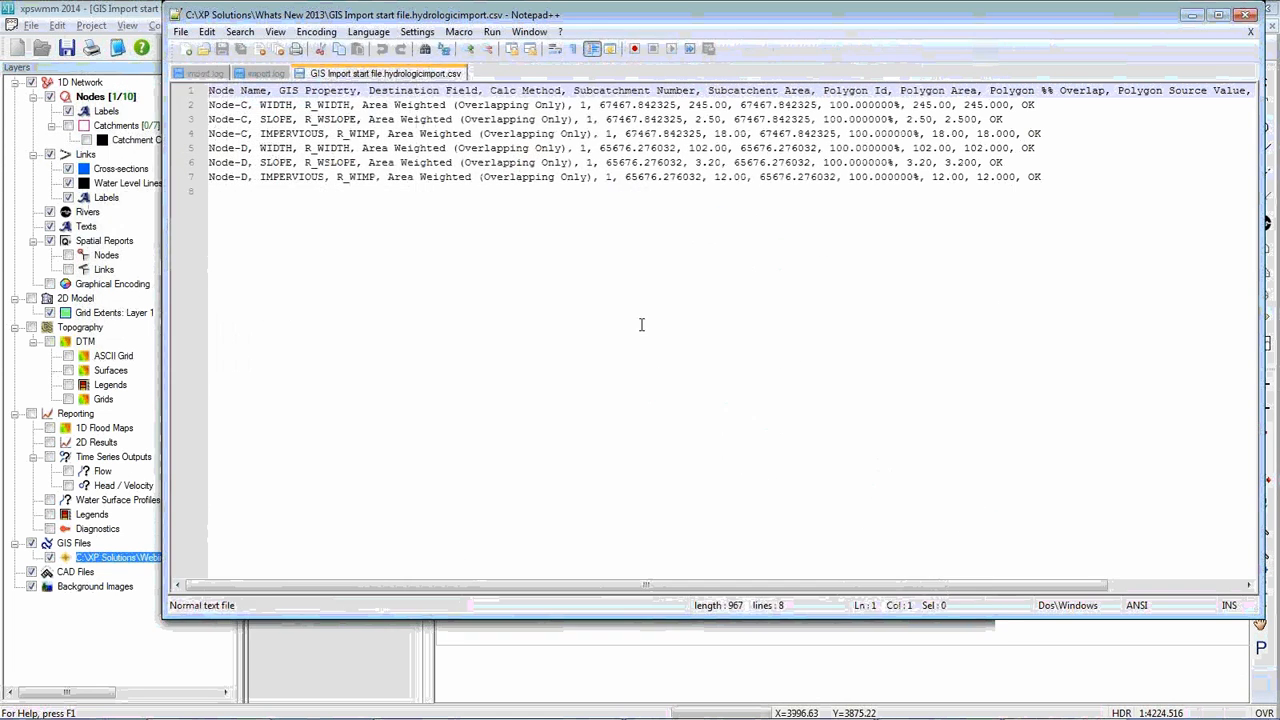
{"action": "left_click_drag", "start_coordinate": [652, 7], "coordinate": [482, 52]}
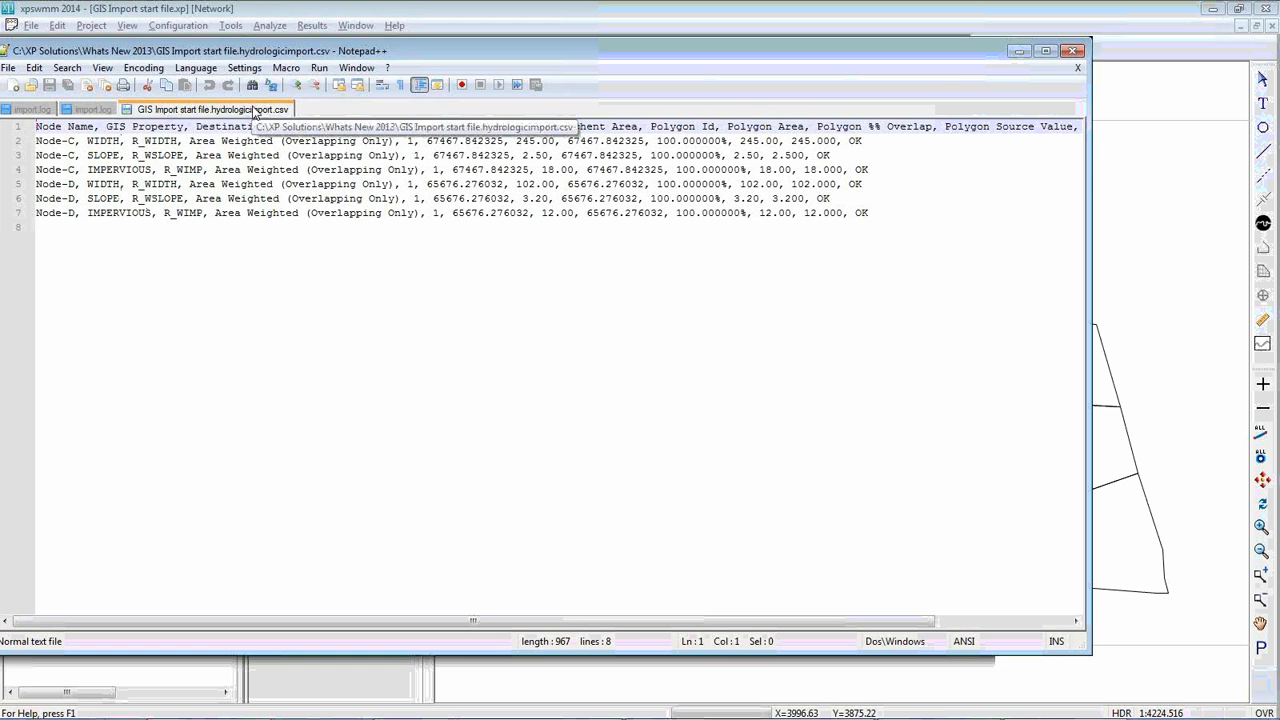
{"action": "left_click", "coordinate": [1019, 50]}
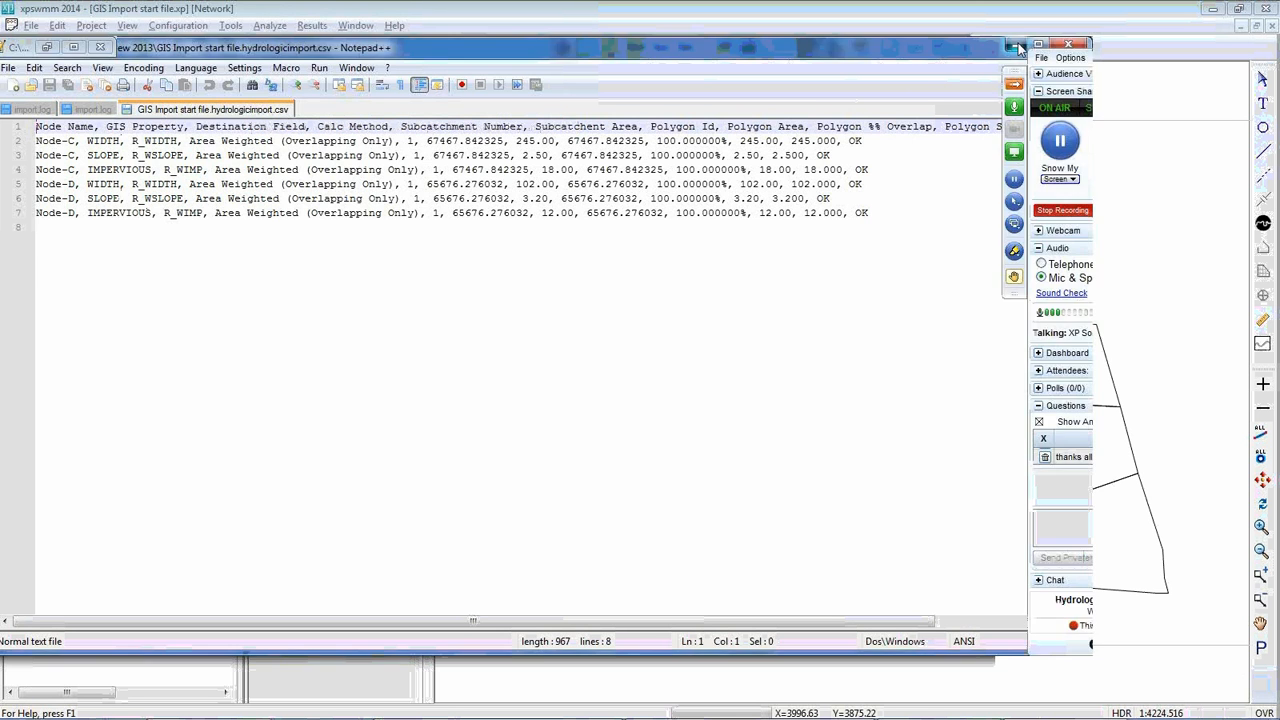
Check the imported impervious percentage, width and slope in Node-D's runoff data
{"action": "left_click_drag", "start_coordinate": [905, 219], "coordinate": [739, 190]}
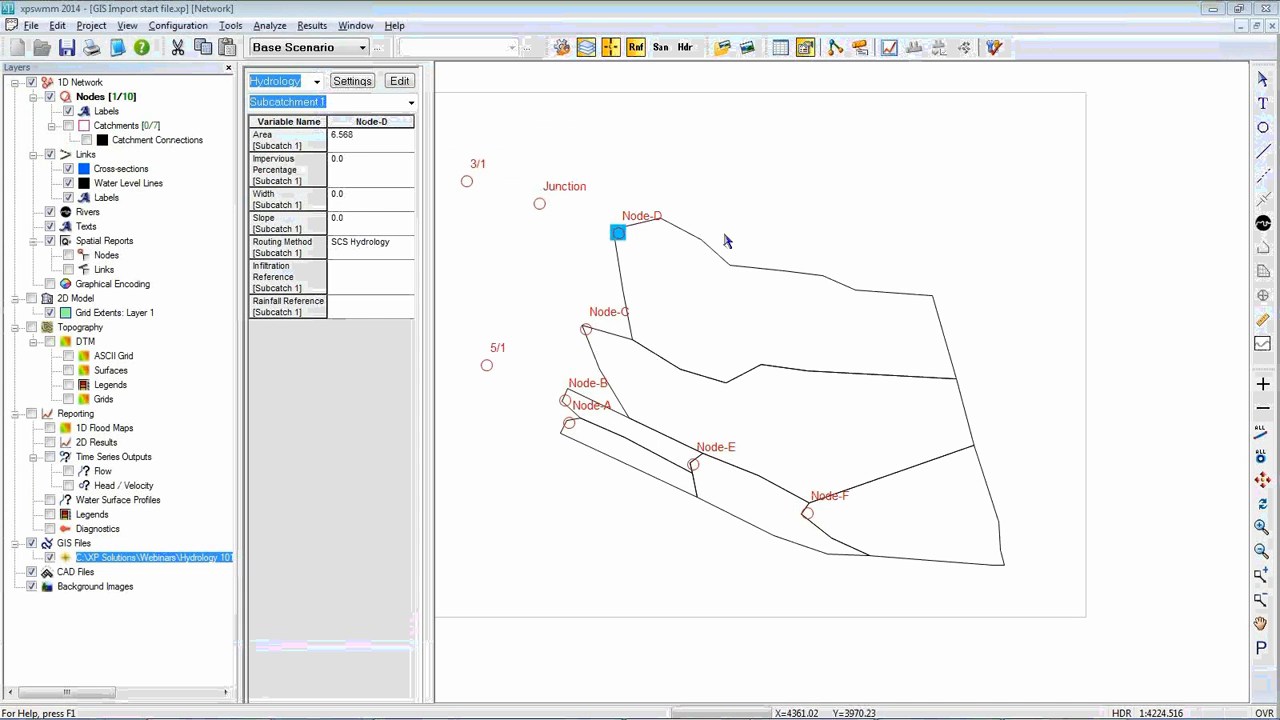
{"action": "double_click", "coordinate": [617, 231]}
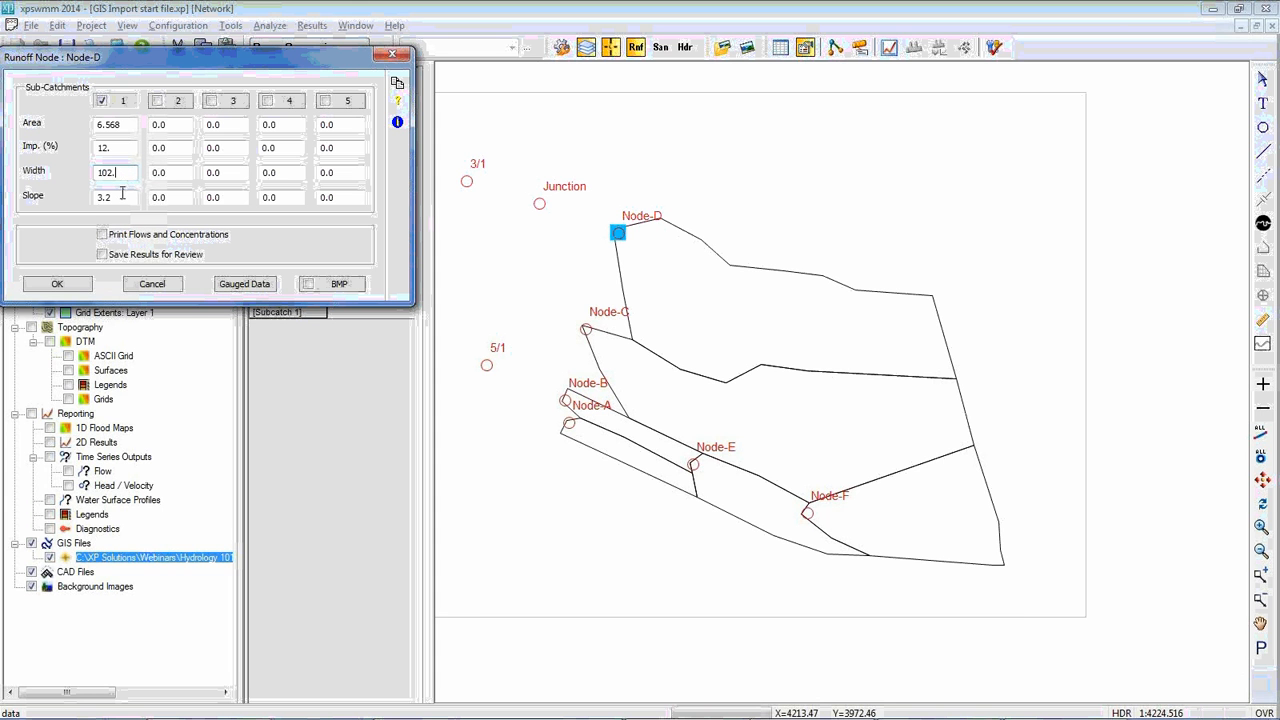
{"action": "left_click", "coordinate": [128, 194]}
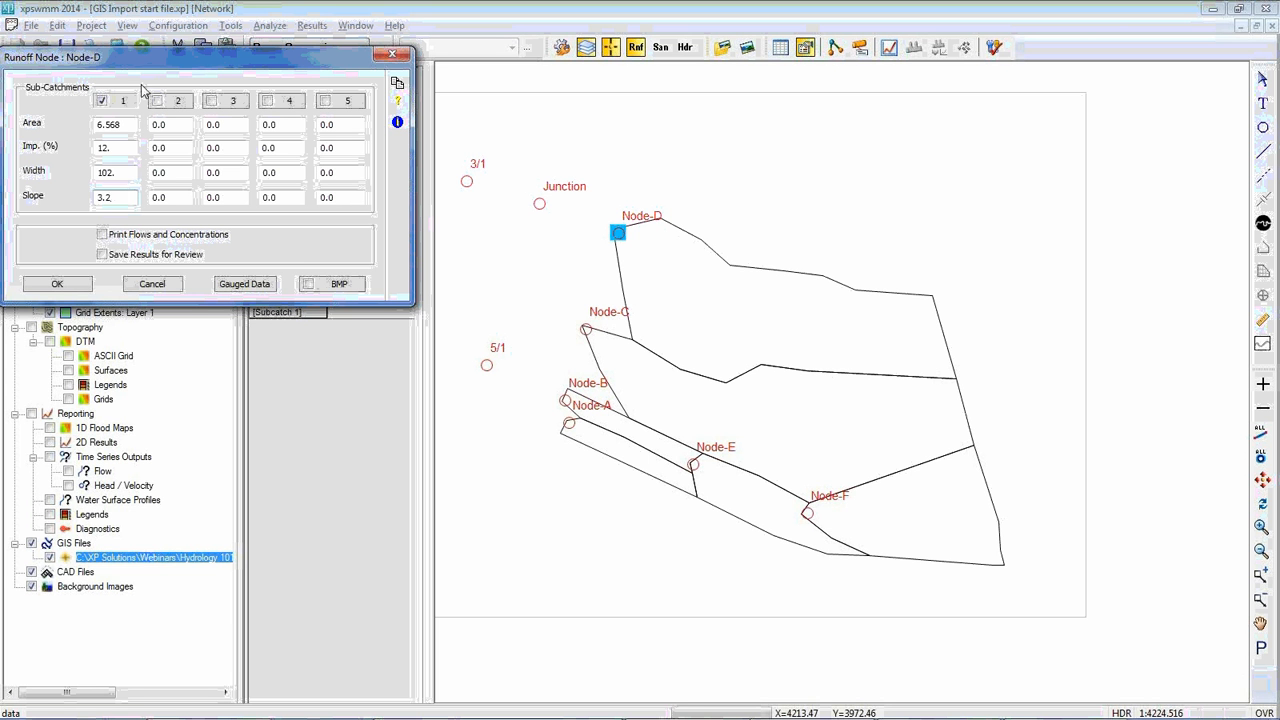
In the SCS Hydrology data of Node-D's sub-catchment 1, set the time of concentration to 15 minutes and pervious area curve number to 35
{"action": "left_click", "coordinate": [120, 102]}
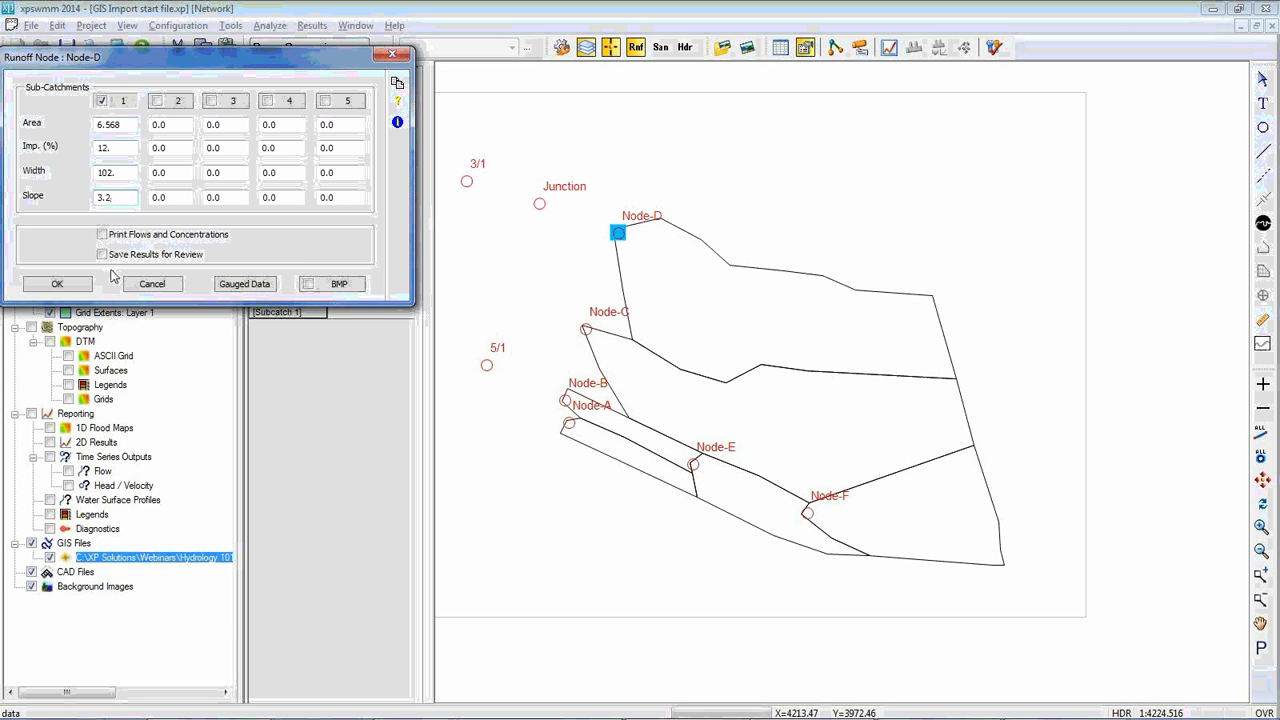
{"action": "left_click", "coordinate": [121, 102]}
{"action": "left_click_drag", "start_coordinate": [133, 84], "coordinate": [257, 85]}
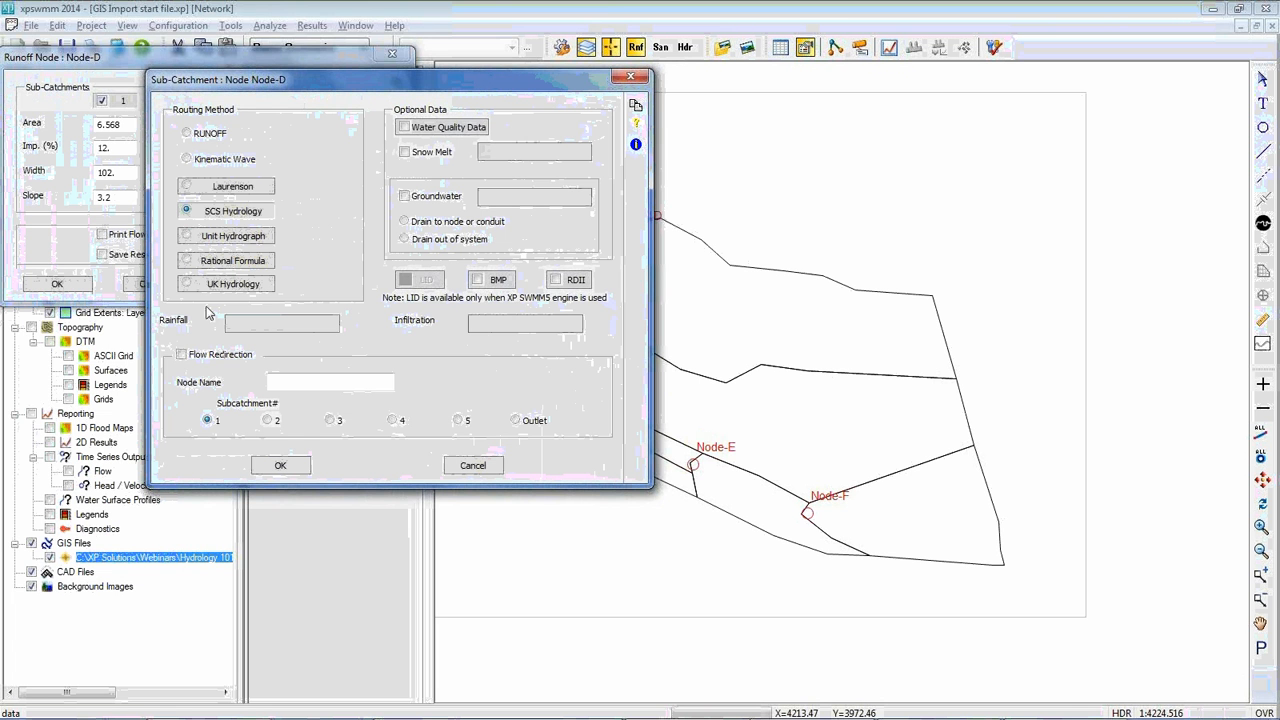
{"action": "left_click", "coordinate": [248, 213]}
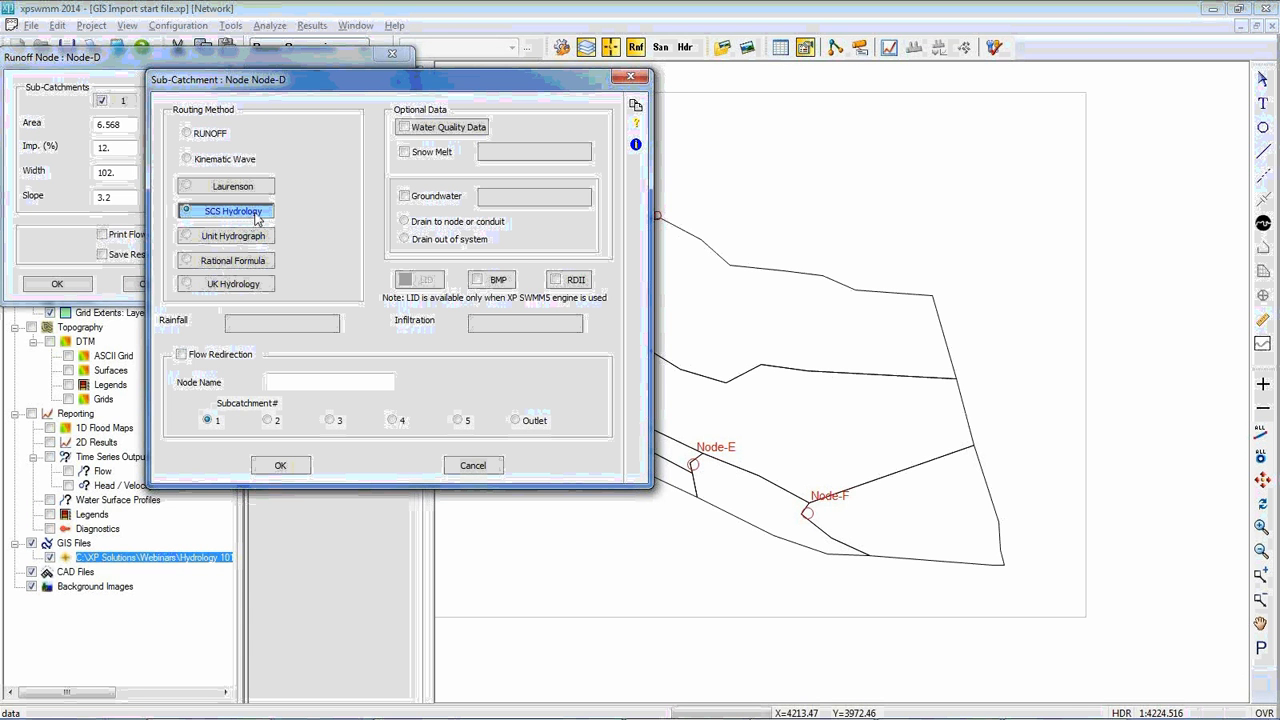
{"action": "left_click", "coordinate": [256, 219]}
{"action": "left_click_drag", "start_coordinate": [222, 64], "coordinate": [376, 242]}
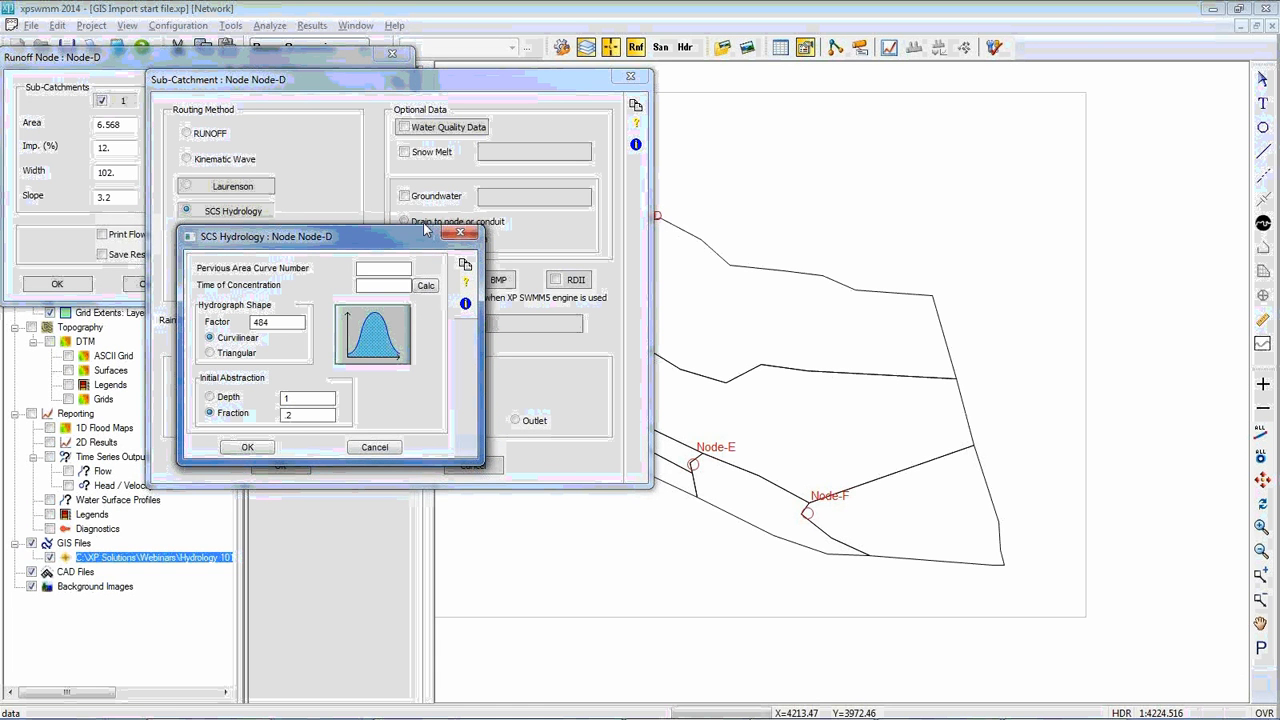
{"action": "left_click", "coordinate": [382, 286]}
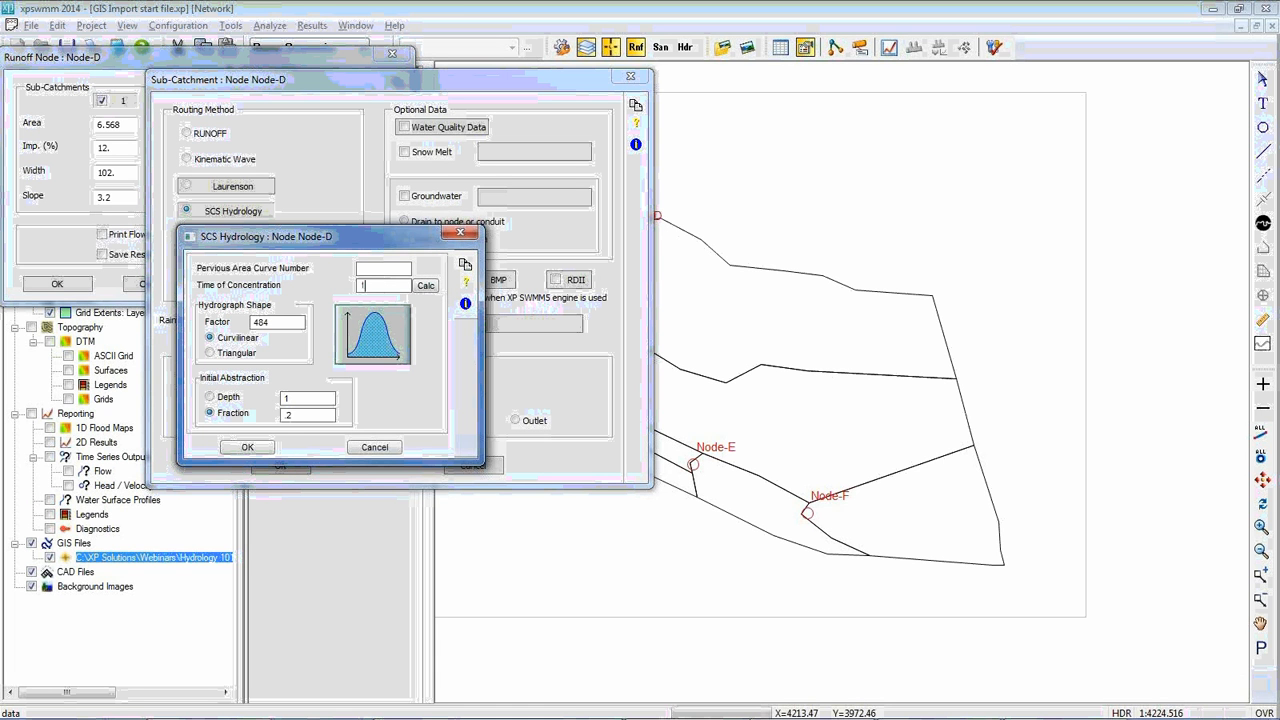
{"action": "type", "text": "15"}
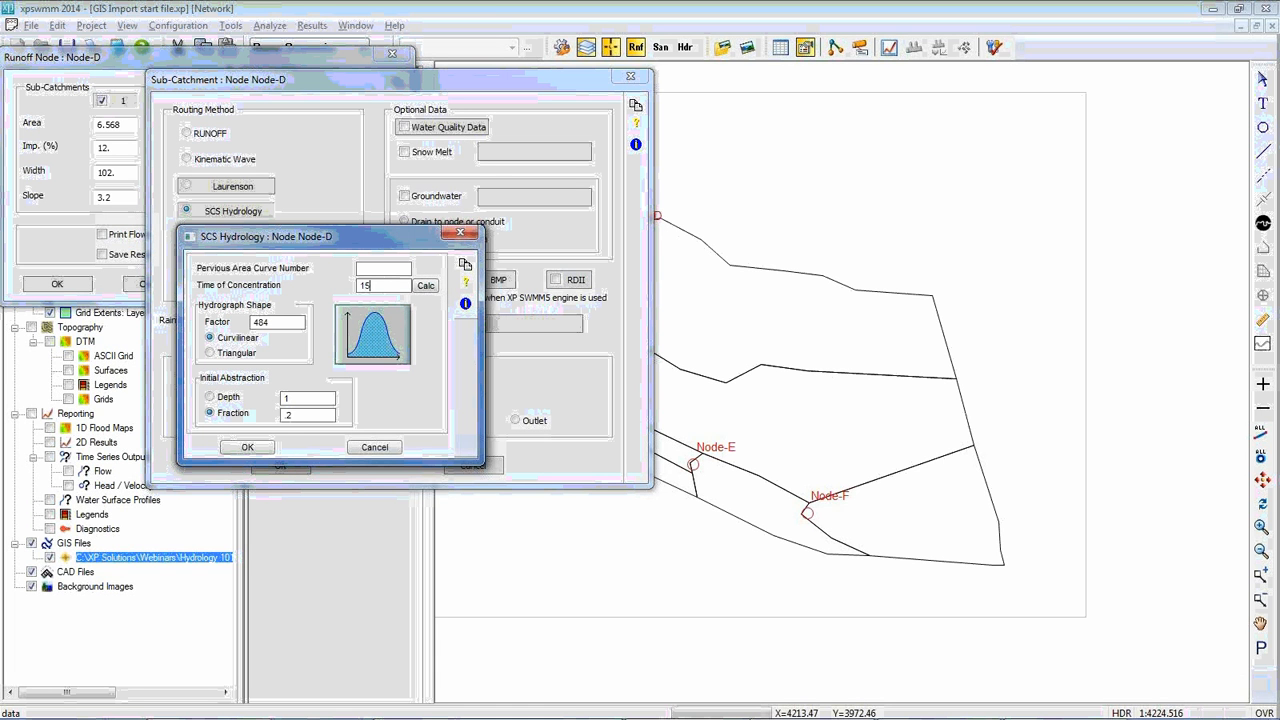
{"action": "left_click", "coordinate": [395, 269]}
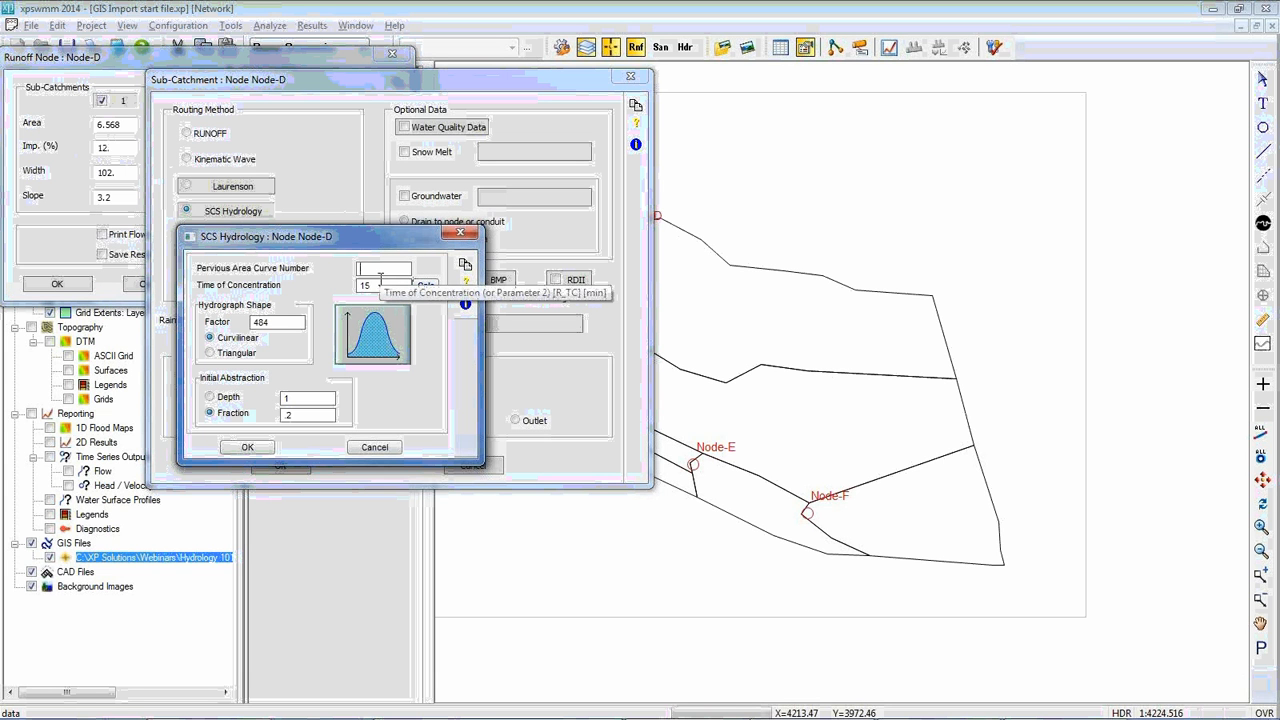
{"action": "type", "text": "5"}
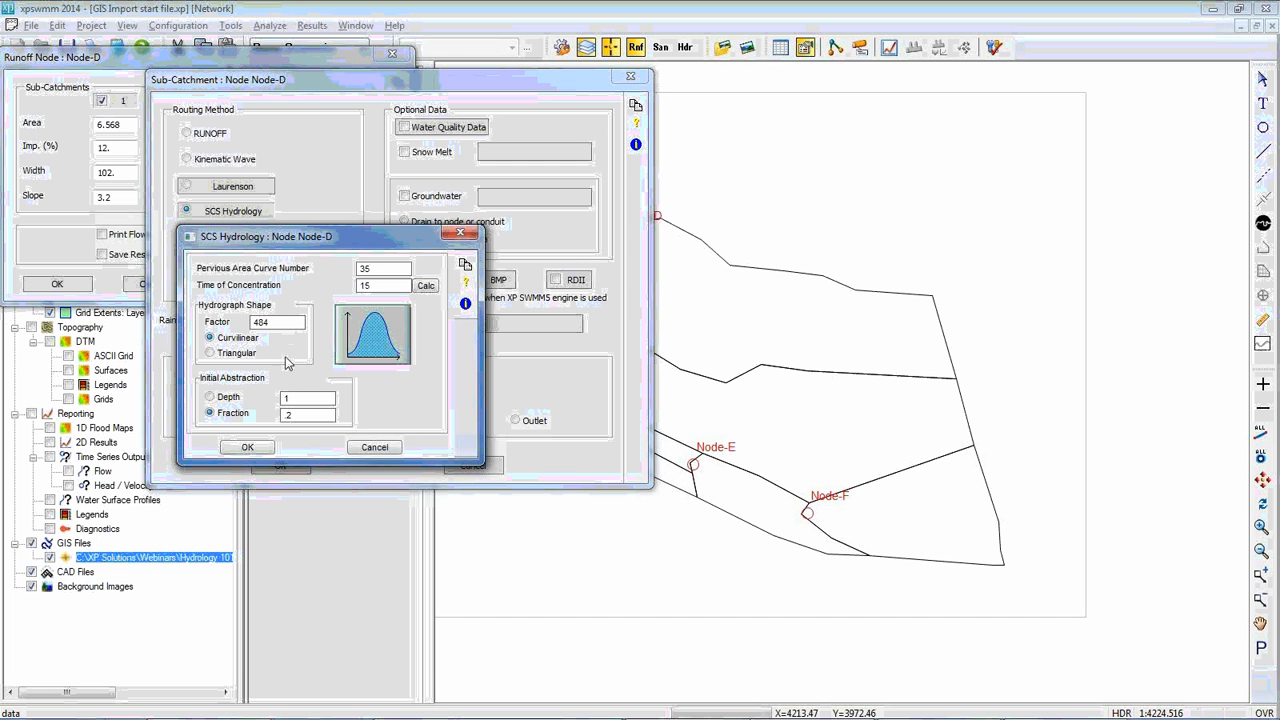
Switch the initial abstraction to Depth with a value of 10 and accept the SCS Hydrology data
{"action": "left_click", "coordinate": [227, 400]}
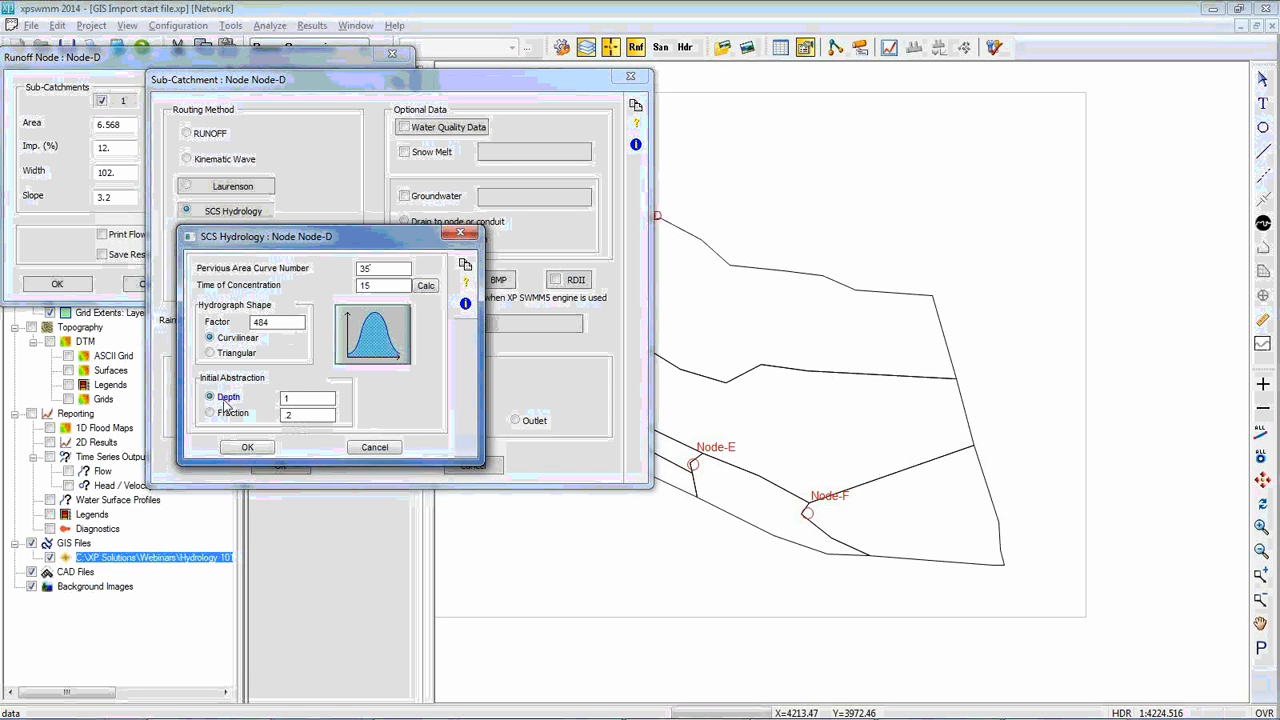
{"action": "left_click", "coordinate": [303, 399]}
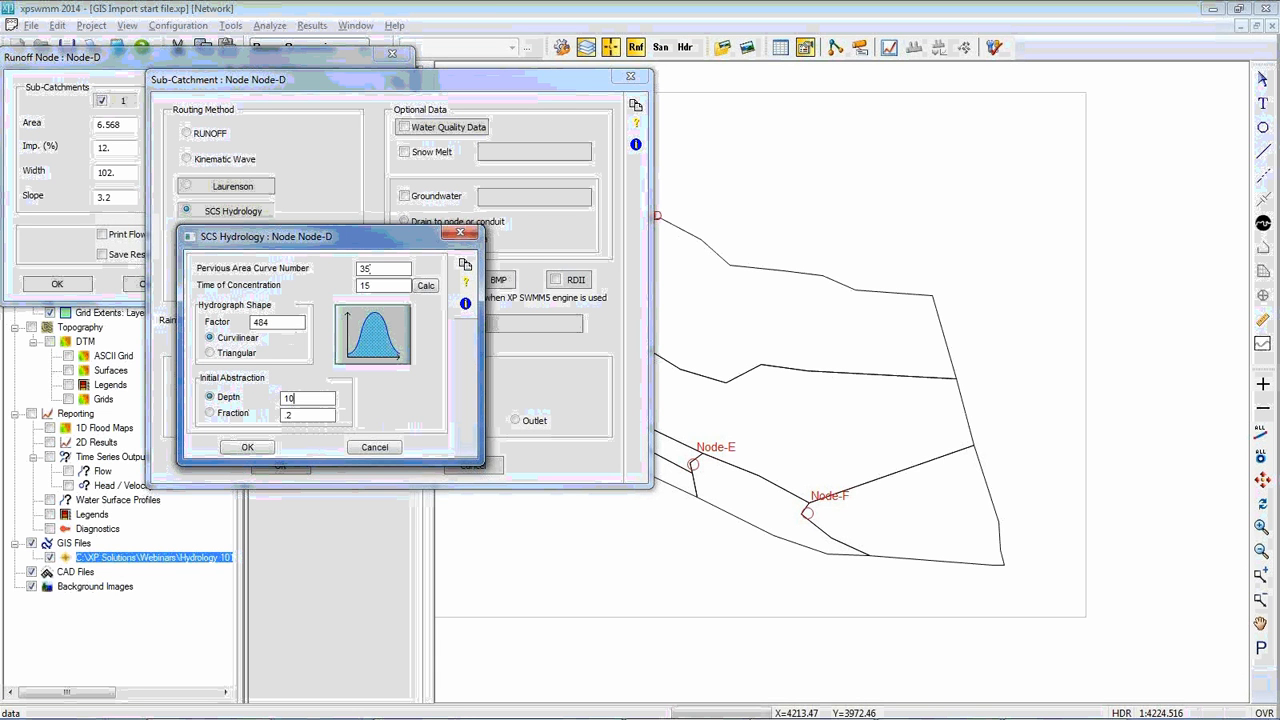
{"action": "left_click", "coordinate": [326, 399]}
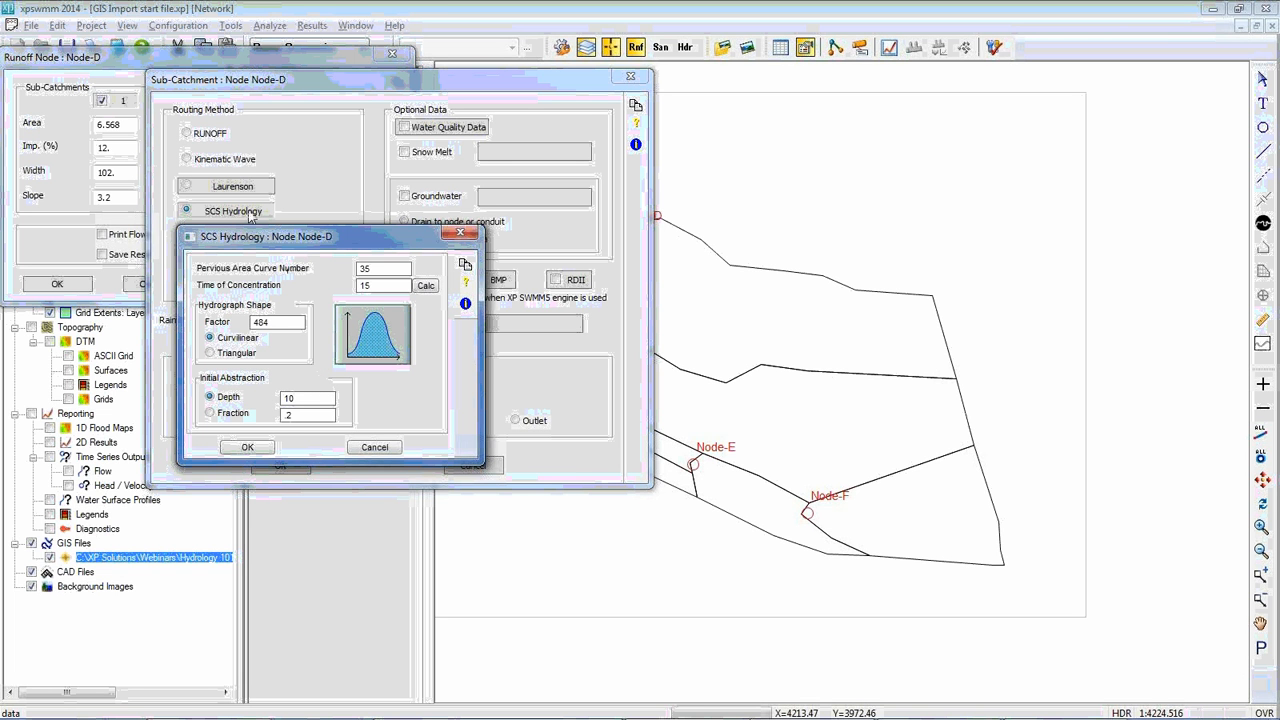
{"action": "left_click", "coordinate": [248, 448]}
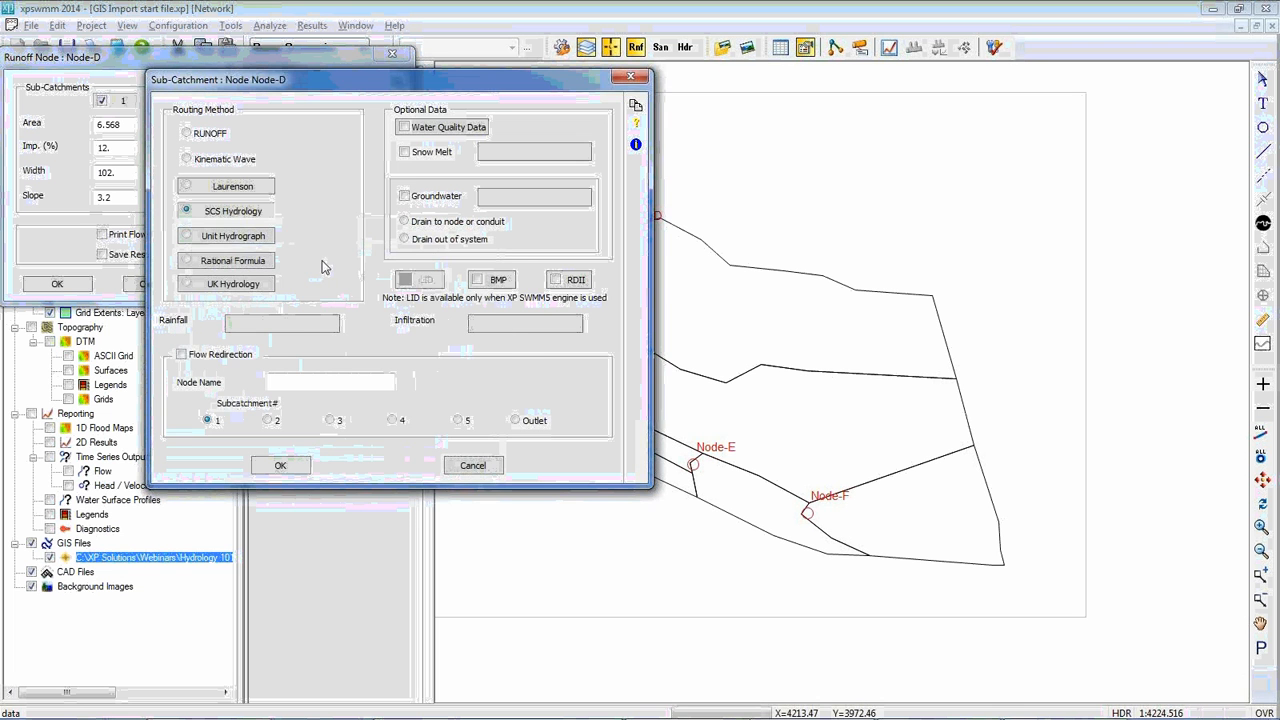
Open the SCS Type II rainfall definition for editing from the rainfall choices of Node-D's sub-catchment 1
{"action": "left_click", "coordinate": [285, 331]}
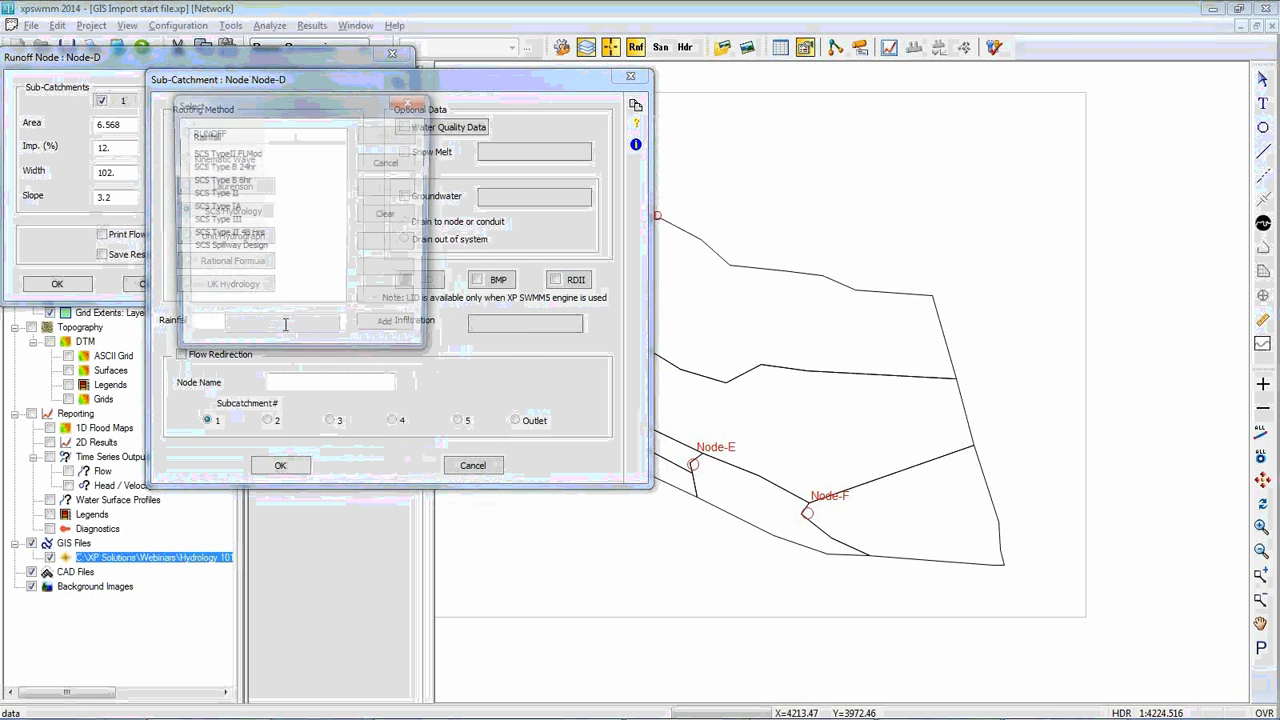
{"action": "left_click_drag", "start_coordinate": [397, 332], "coordinate": [347, 358]}
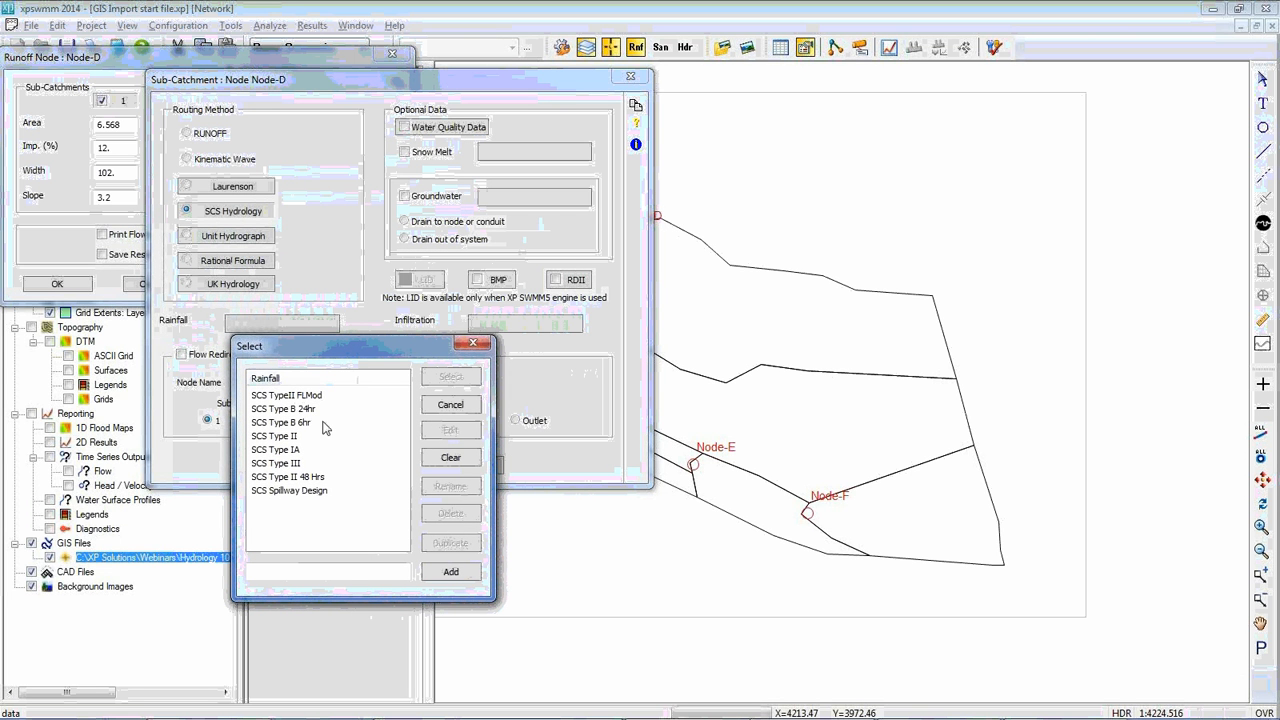
{"action": "left_click", "coordinate": [292, 438]}
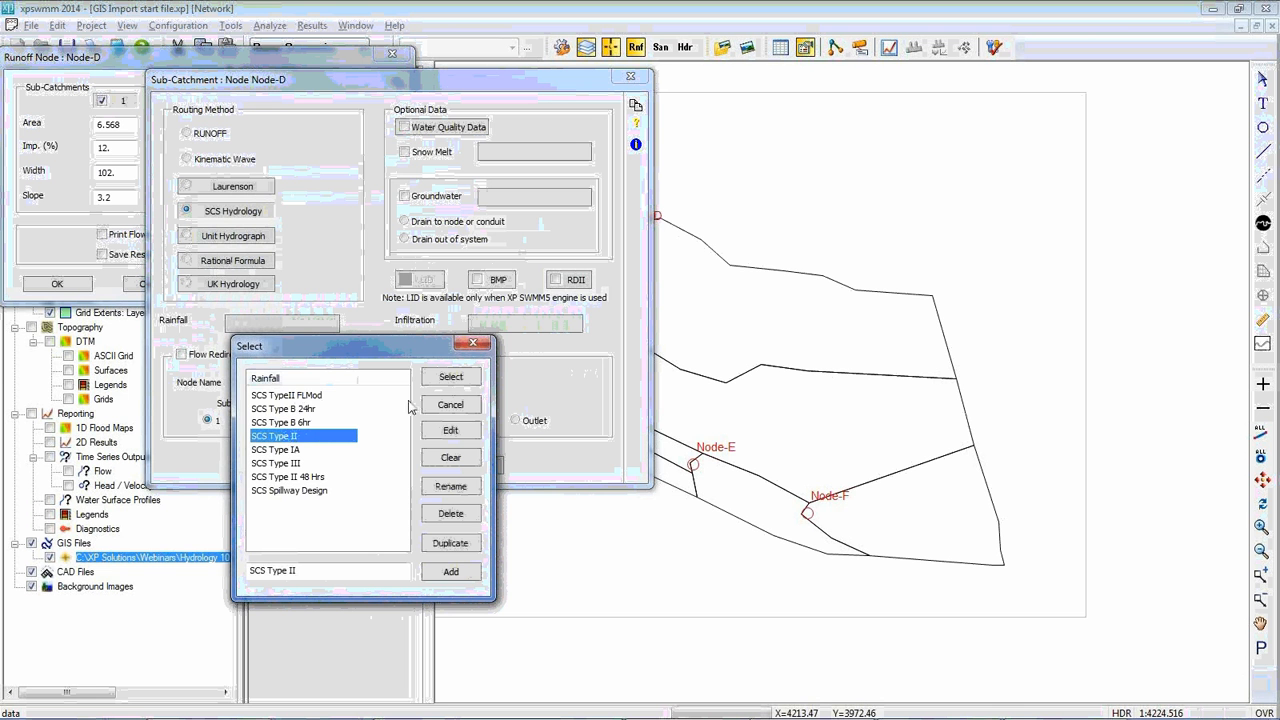
{"action": "left_click", "coordinate": [449, 433]}
{"action": "left_click_drag", "start_coordinate": [424, 380], "coordinate": [499, 256]}
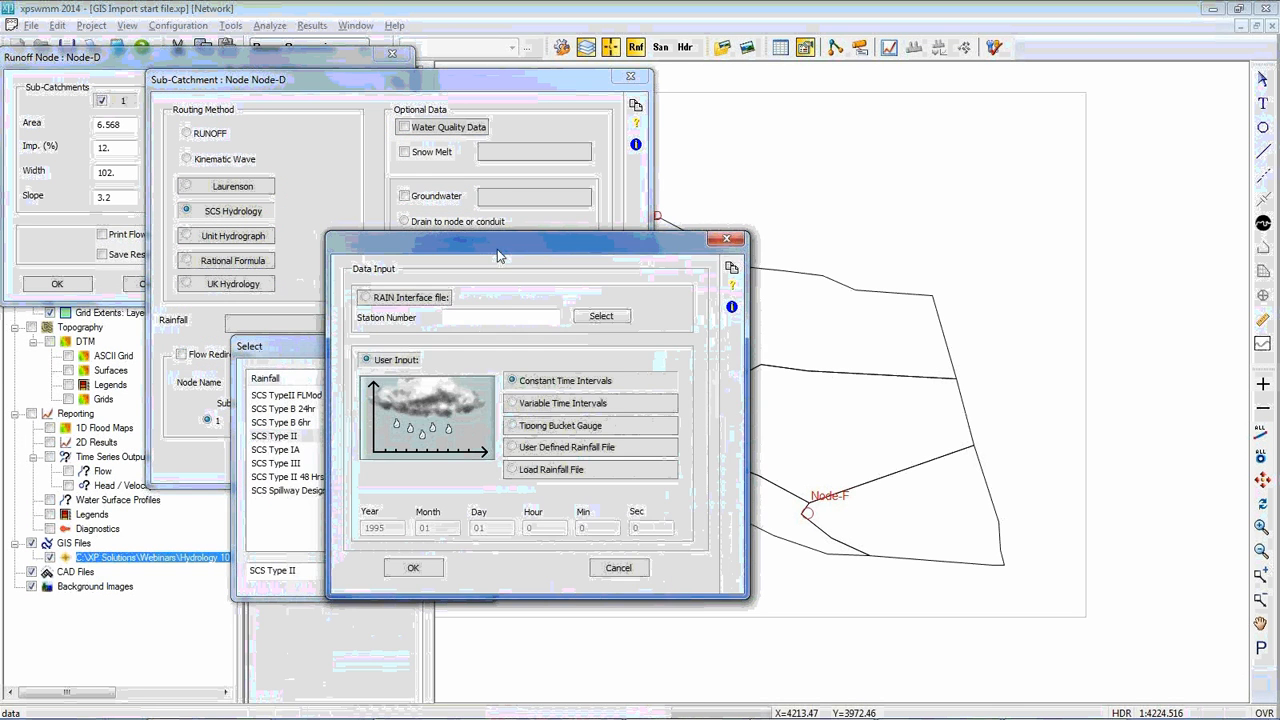
Display the constant time interval data of the SCS Type II rainfall as a graph
{"action": "left_click", "coordinate": [565, 384]}
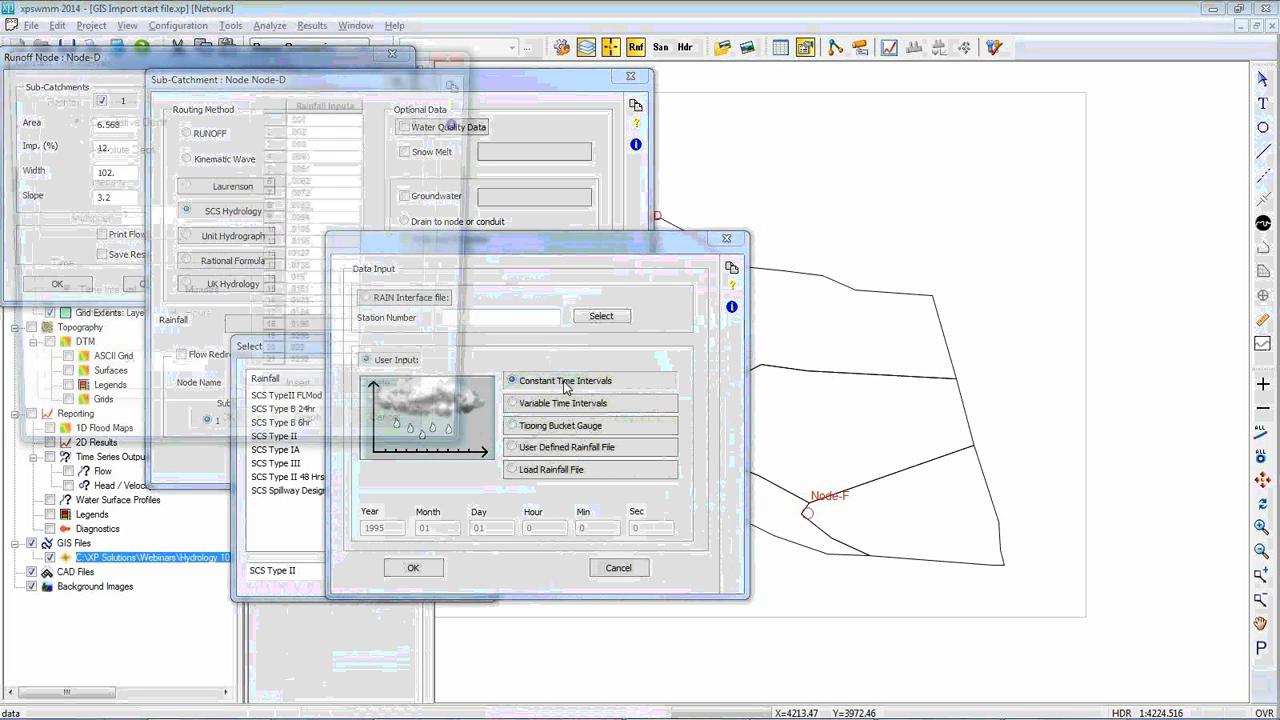
{"action": "left_click_drag", "start_coordinate": [333, 57], "coordinate": [505, 95]}
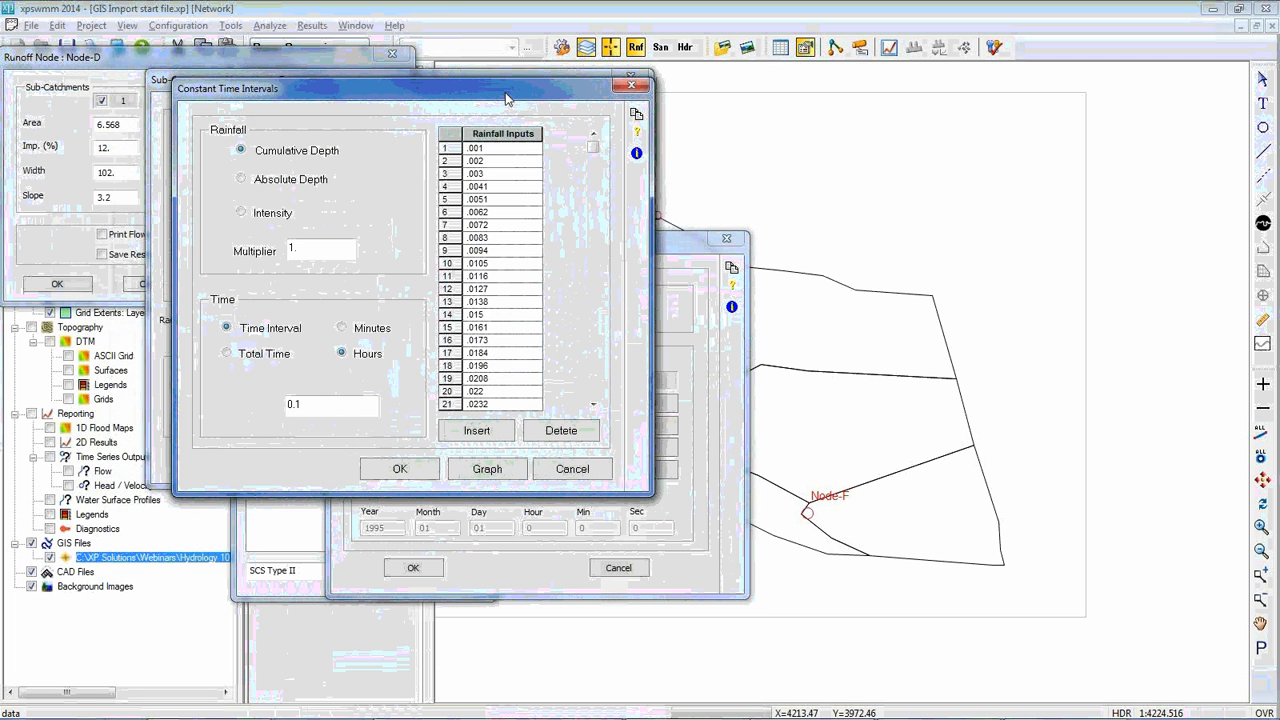
{"action": "left_click", "coordinate": [489, 470]}
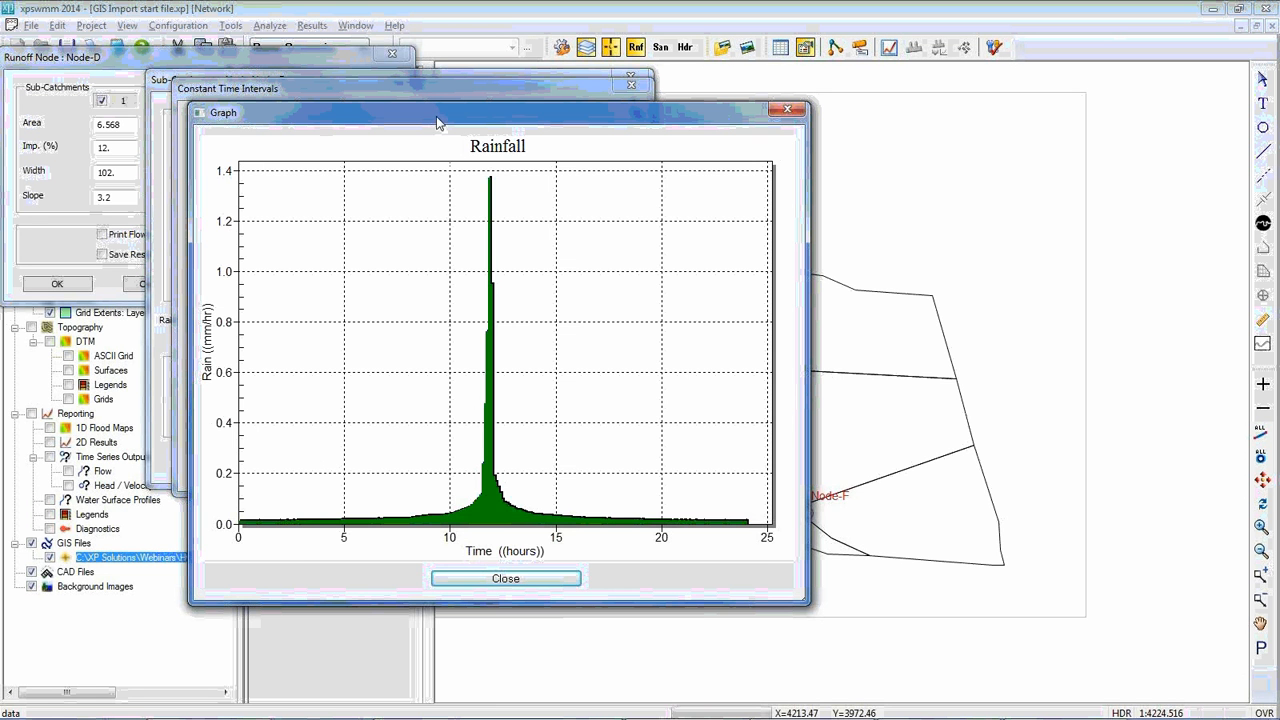
Reposition the SCS Type II rainfall graph to inspect it beside the interval data and close it
{"action": "left_click_drag", "start_coordinate": [440, 116], "coordinate": [606, 115]}
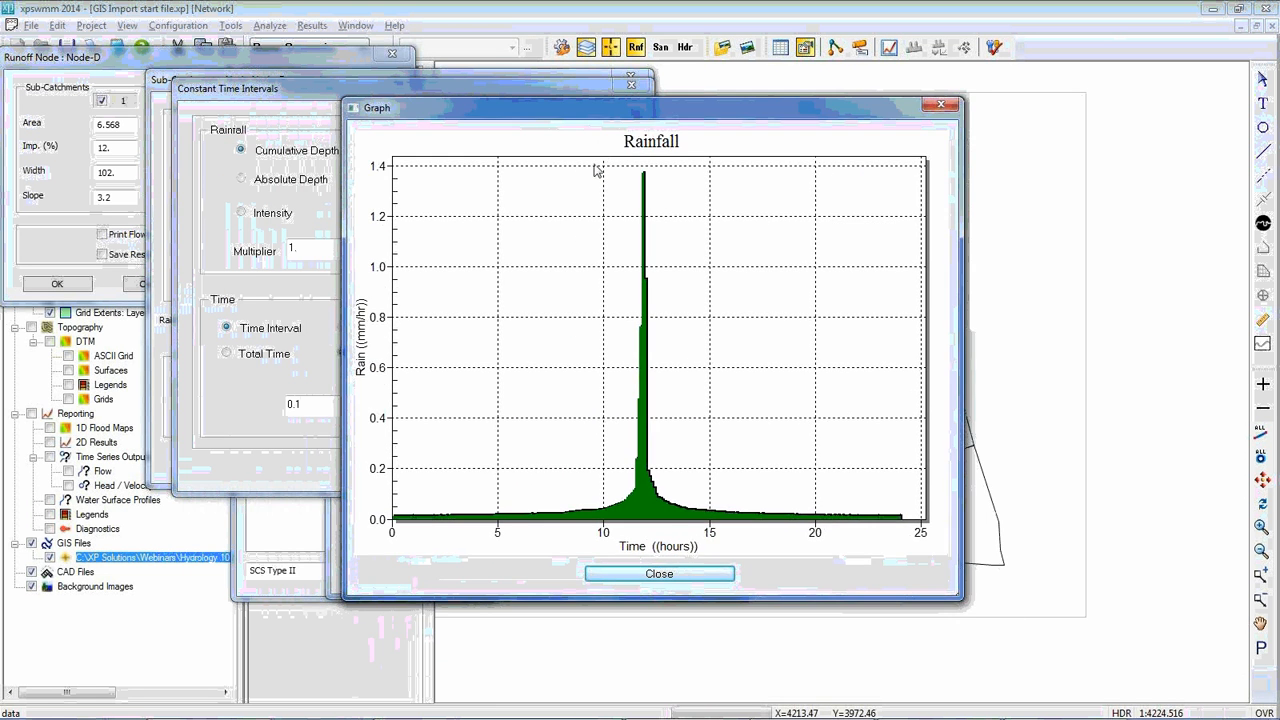
{"action": "left_click", "coordinate": [660, 575]}
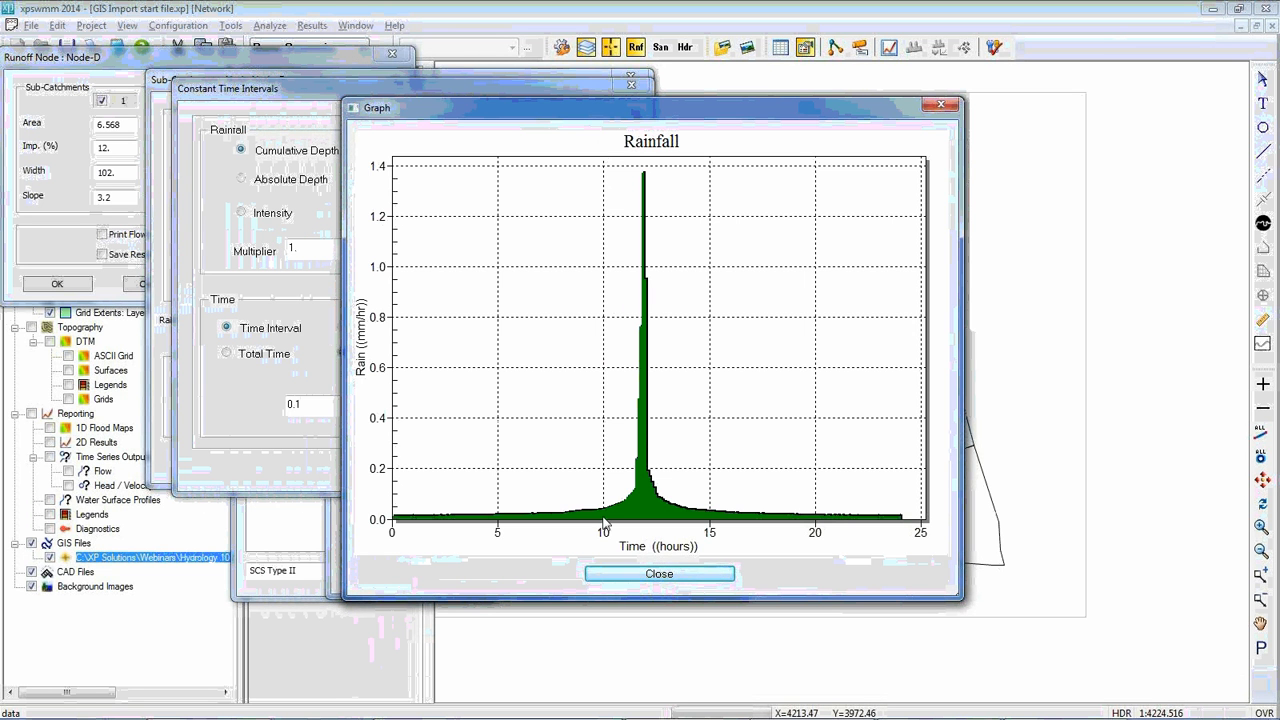
{"action": "left_click", "coordinate": [658, 574]}
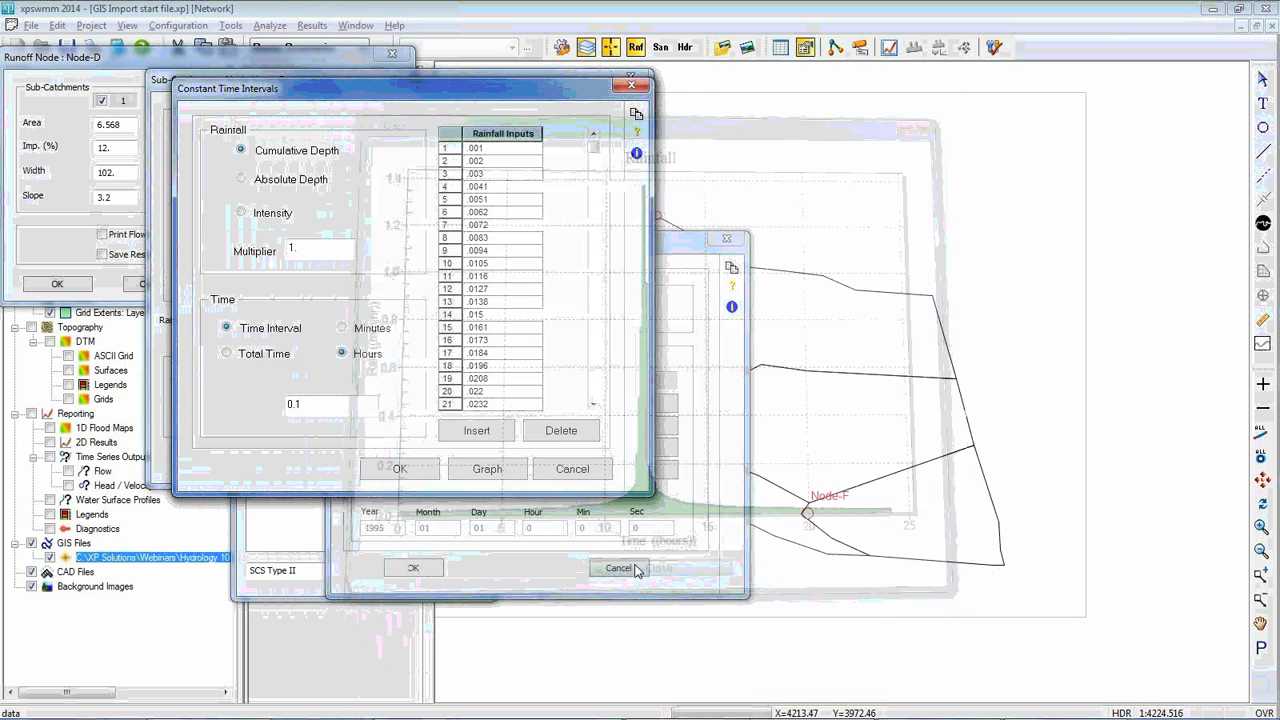
Set the SCS Type II rainfall multiplier to 350, check the resulting graph and accept the rainfall data
{"action": "double_click", "coordinate": [295, 248]}
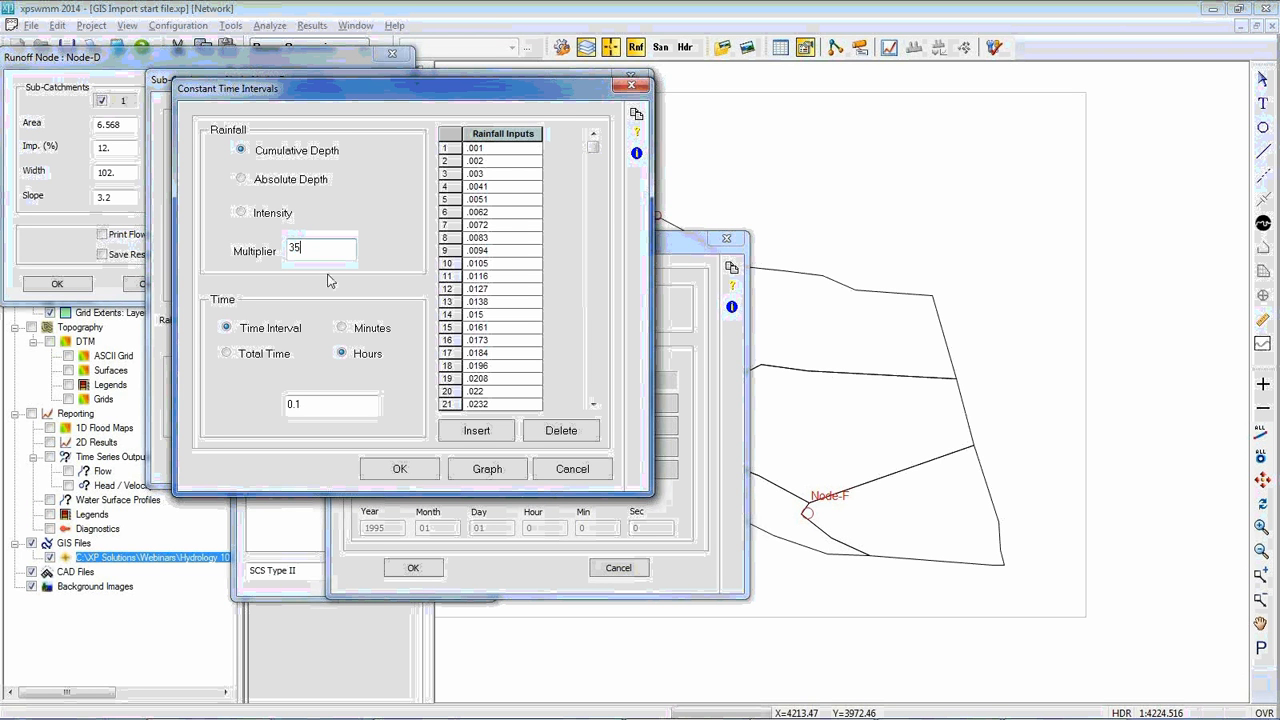
{"action": "type", "text": "0"}
{"action": "left_click", "coordinate": [487, 470]}
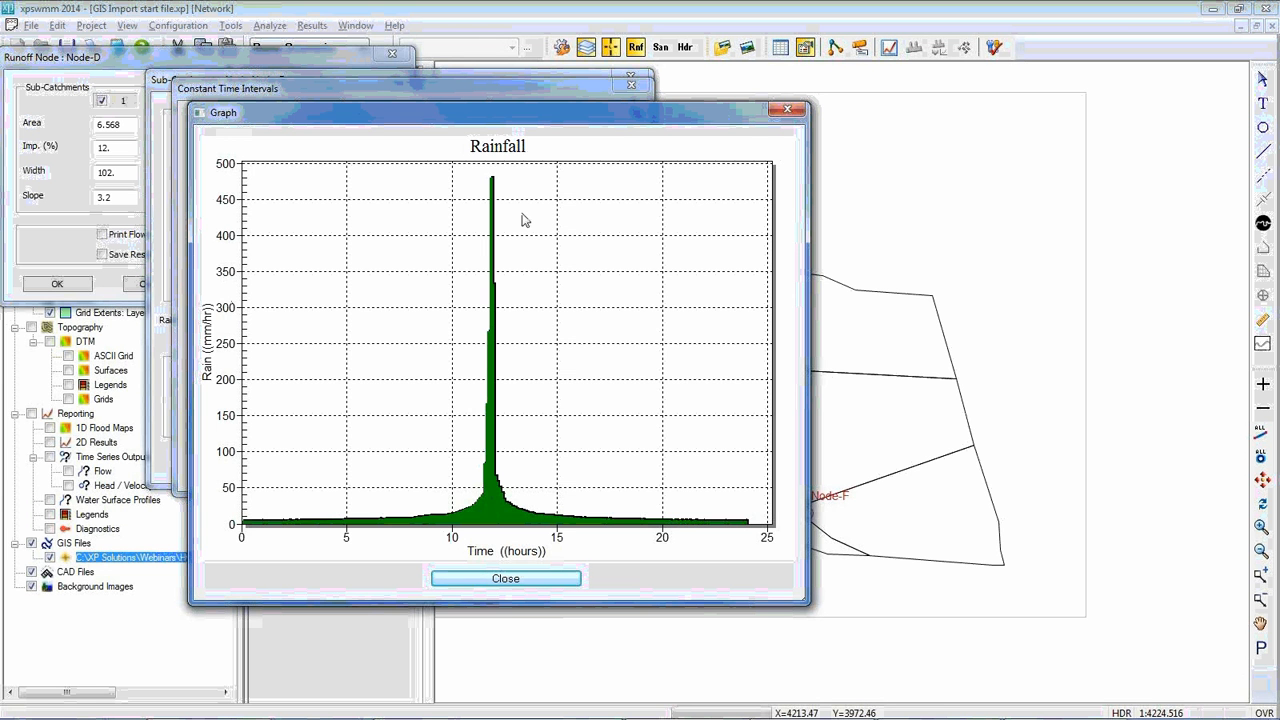
{"action": "left_click", "coordinate": [518, 586]}
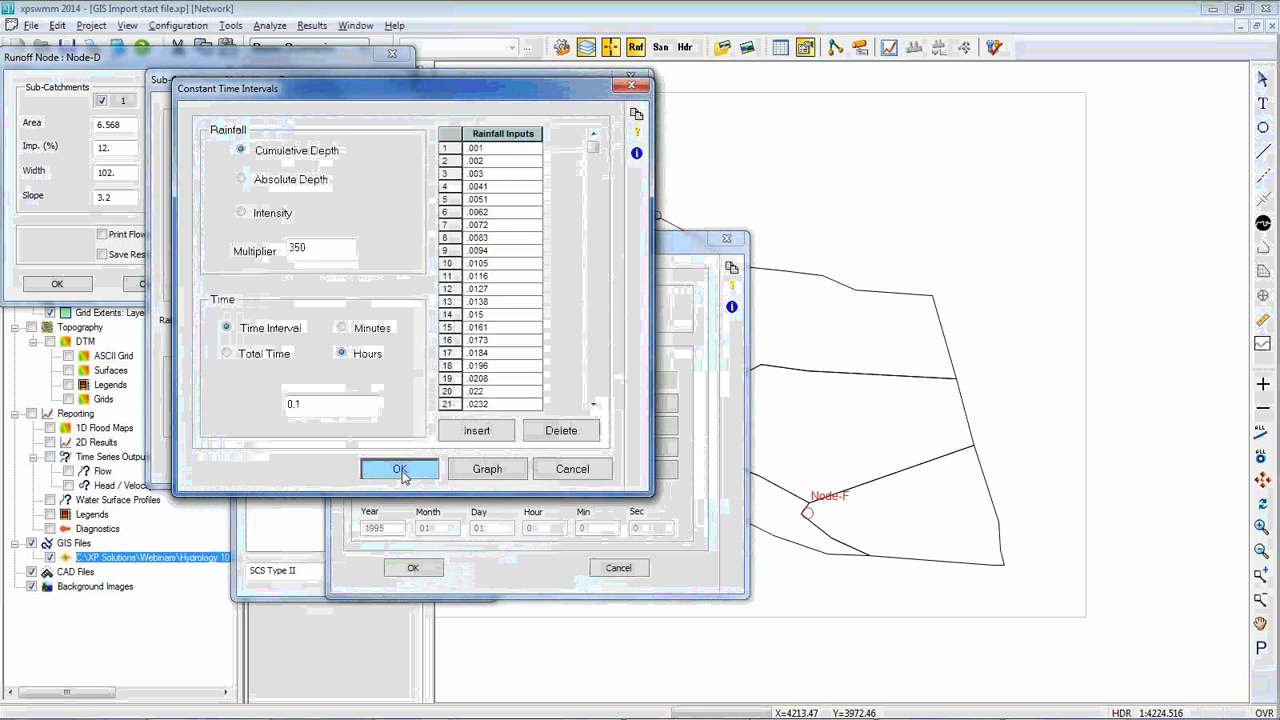
{"action": "left_click", "coordinate": [435, 463]}
{"action": "left_click", "coordinate": [413, 567]}
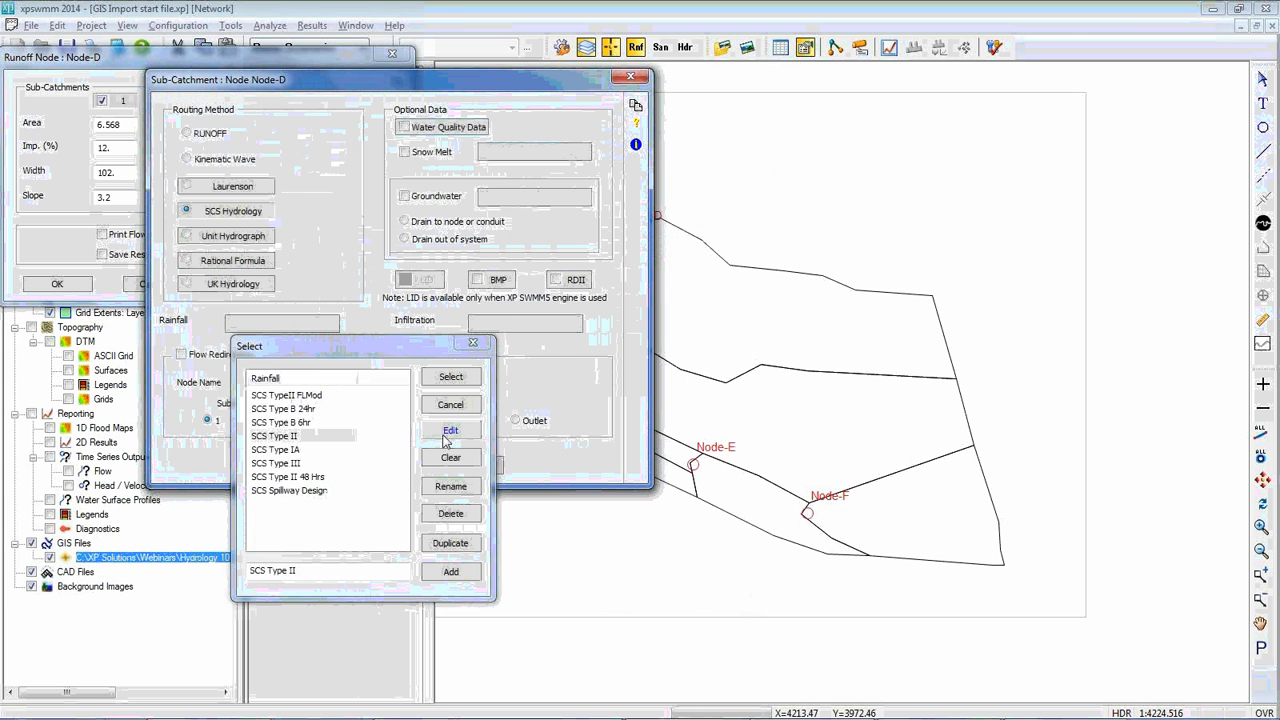
Assign SCS Type II as the rainfall for Node-D's sub-catchment 1 and accept the sub-catchment and node data
{"action": "left_click", "coordinate": [450, 378]}
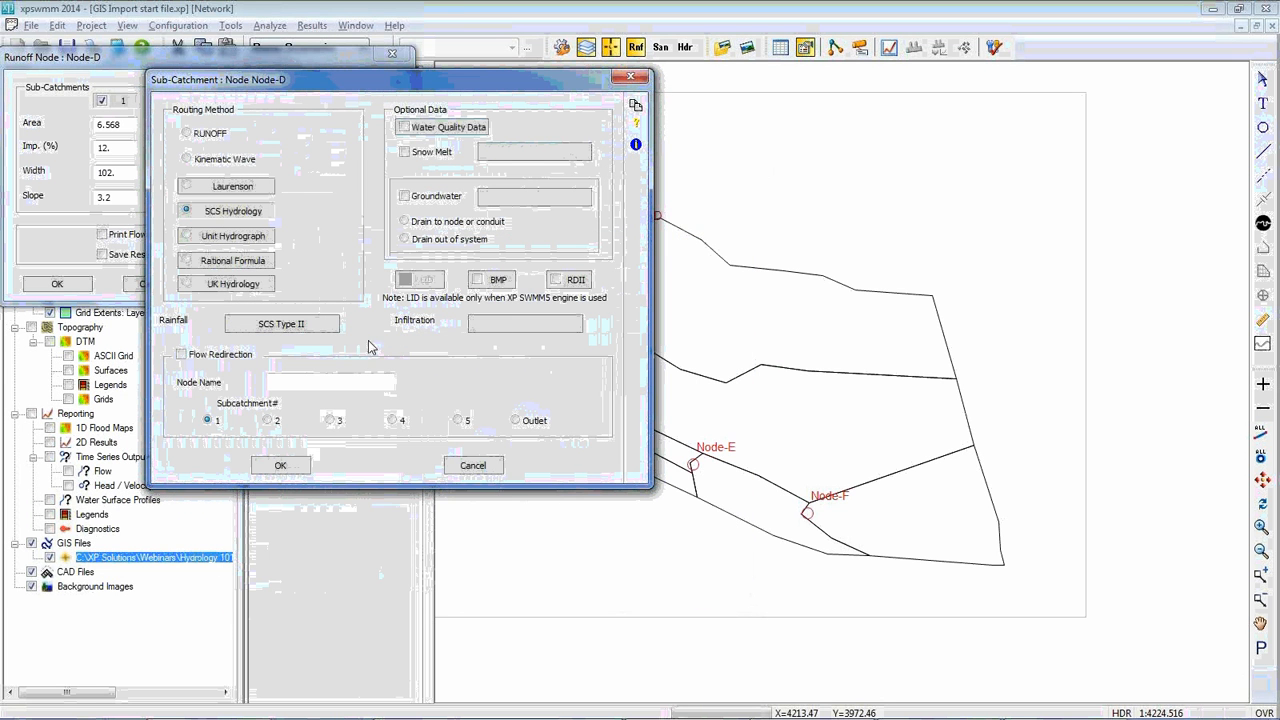
{"action": "left_click", "coordinate": [283, 467]}
{"action": "left_click", "coordinate": [55, 281]}
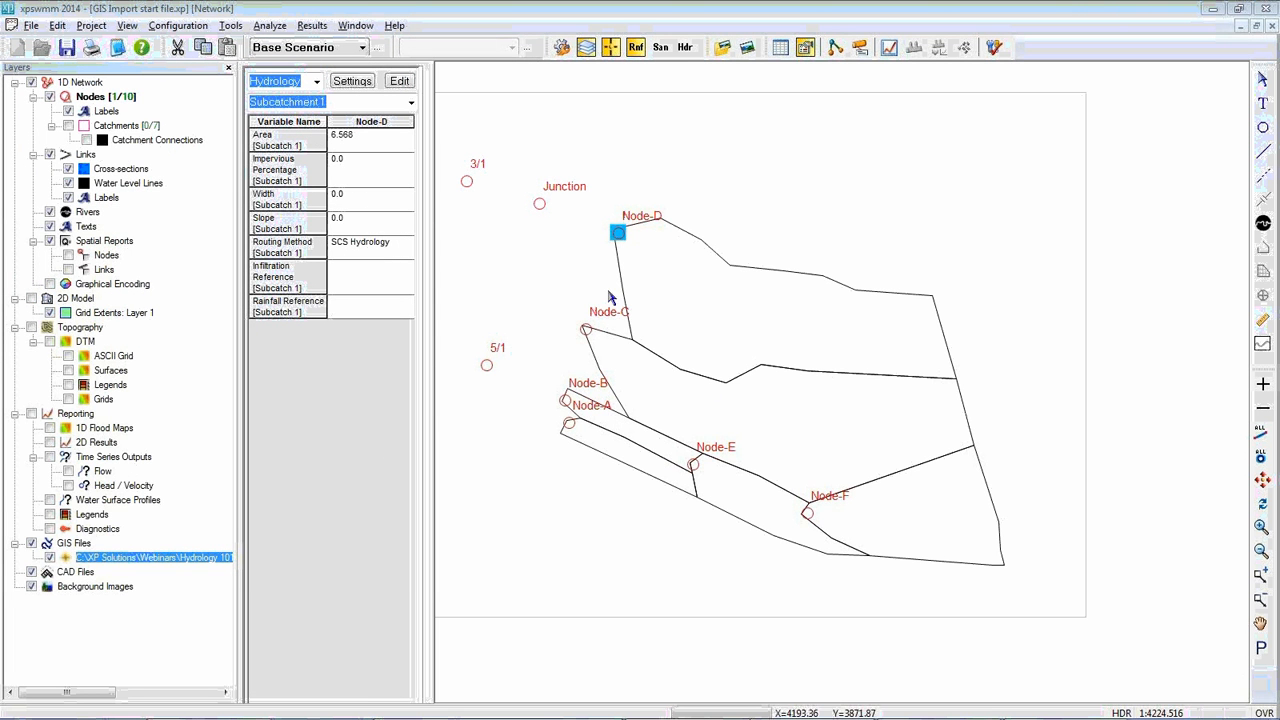
Make all nodes except Node-D inactive in the network and select Node-D
{"action": "left_click_drag", "start_coordinate": [660, 180], "coordinate": [703, 177]}
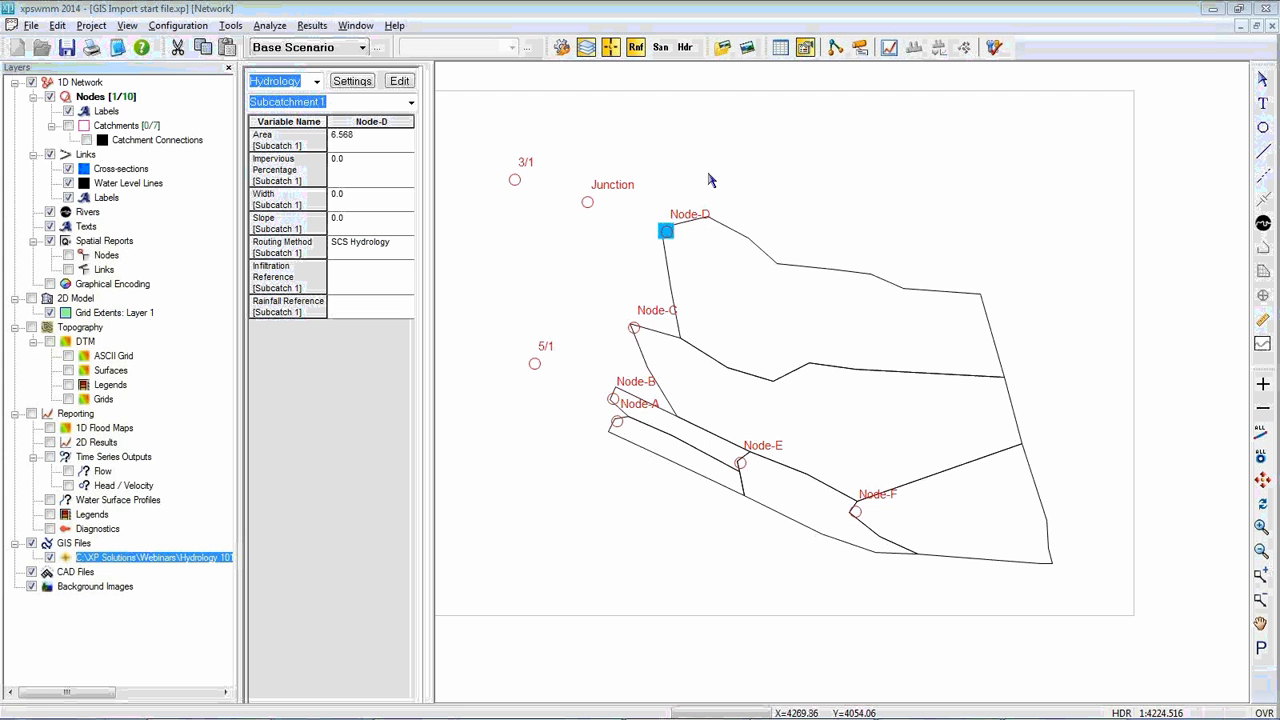
{"action": "left_click_drag", "start_coordinate": [497, 141], "coordinate": [655, 470]}
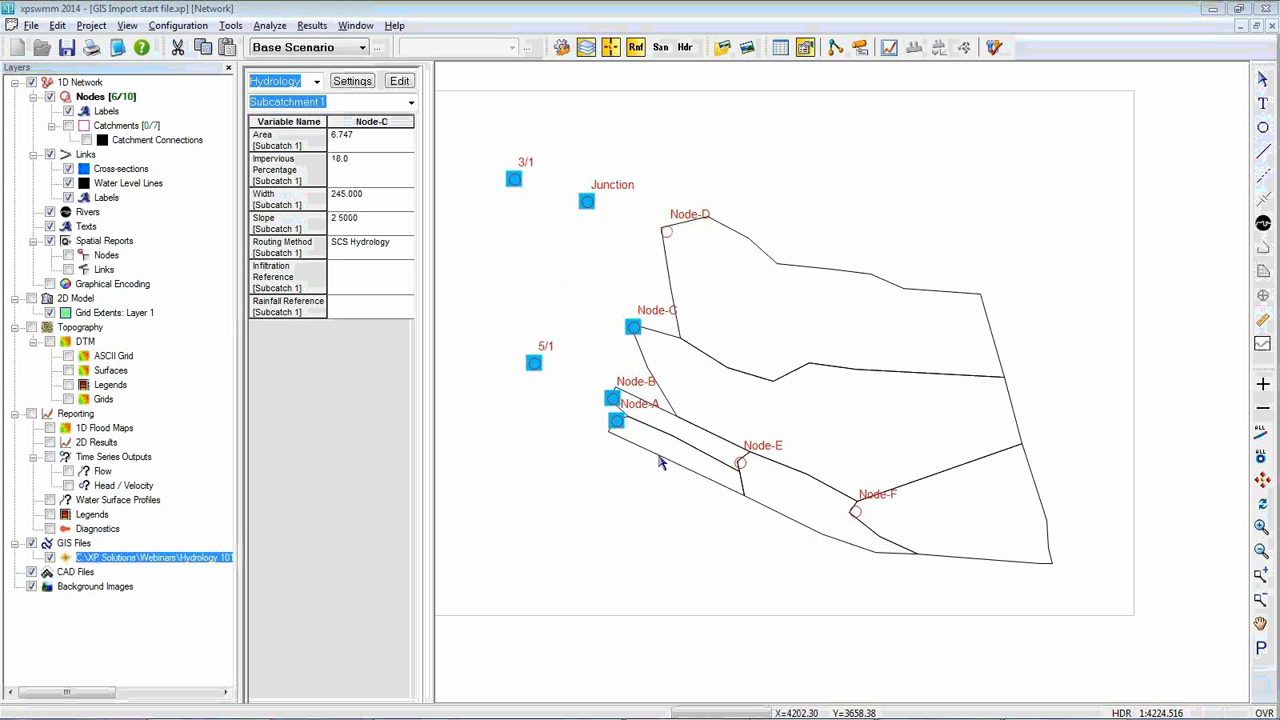
{"action": "key", "text": "Delete"}
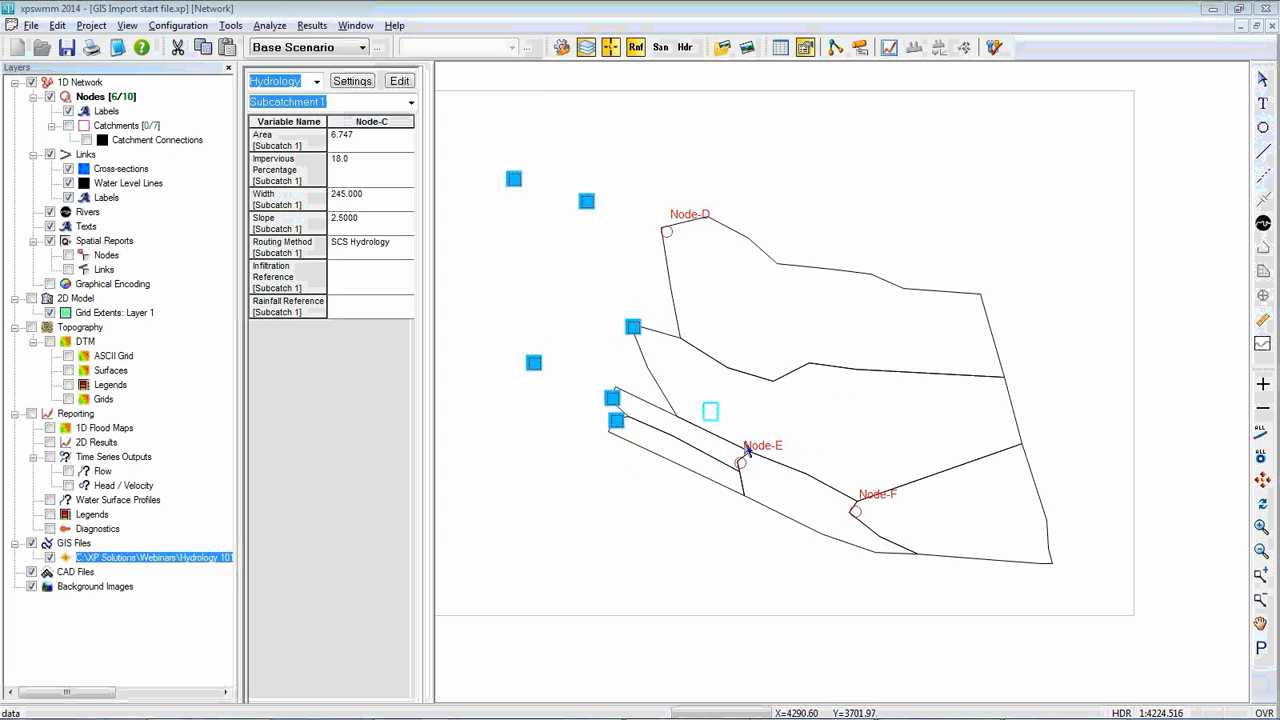
{"action": "left_click", "coordinate": [666, 229]}
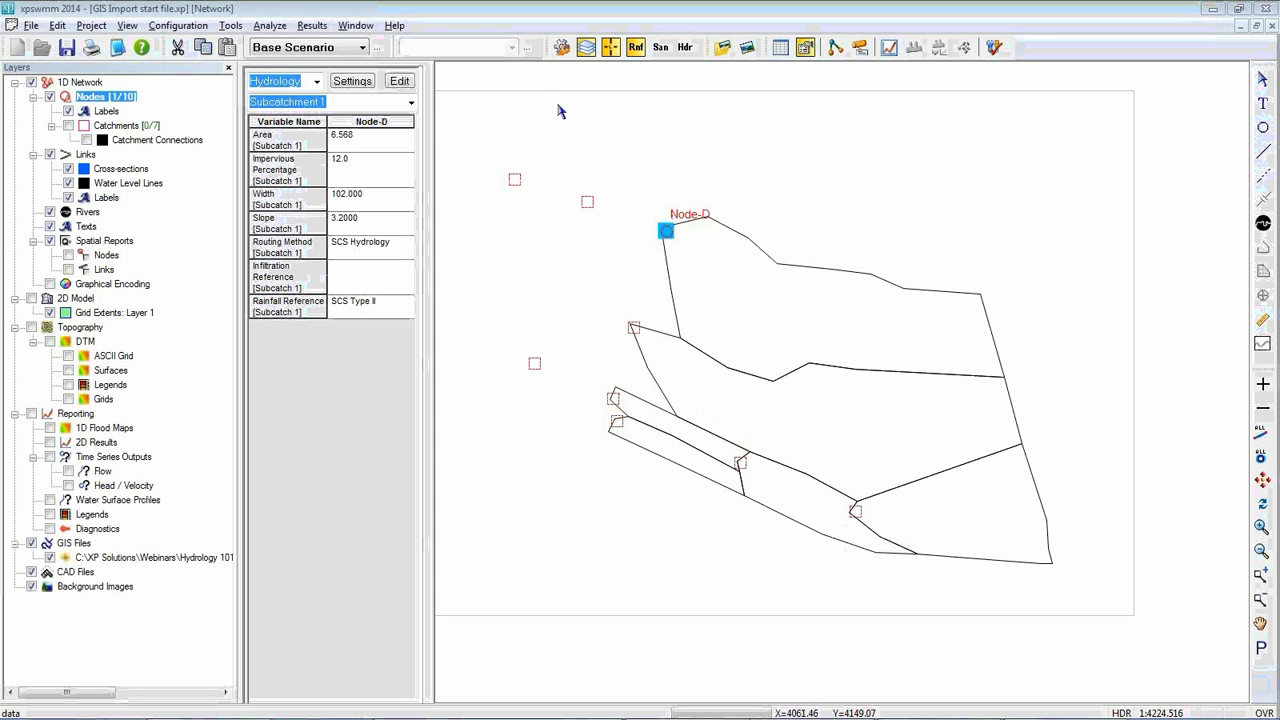
In the time control of the runoff job control, enable using the simulation start time for the rainfall event
{"action": "left_click", "coordinate": [186, 27]}
{"action": "mouse_move", "coordinate": [192, 46]}
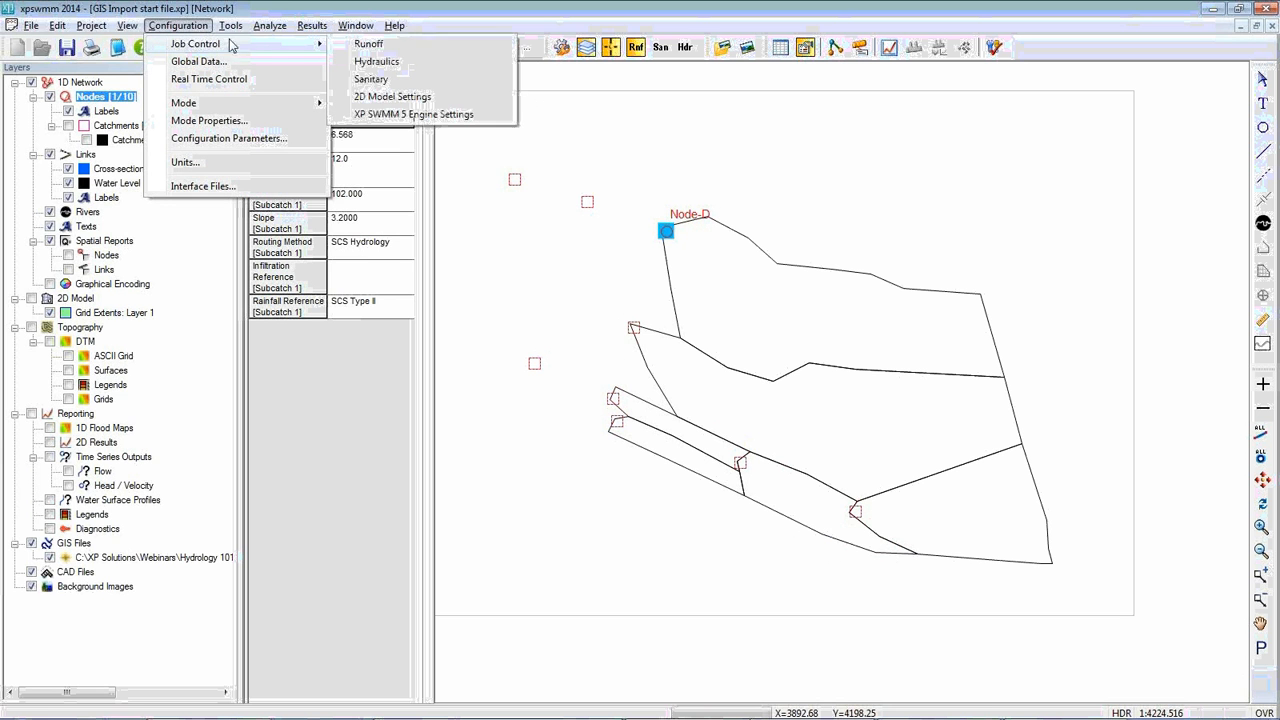
{"action": "left_click", "coordinate": [386, 47]}
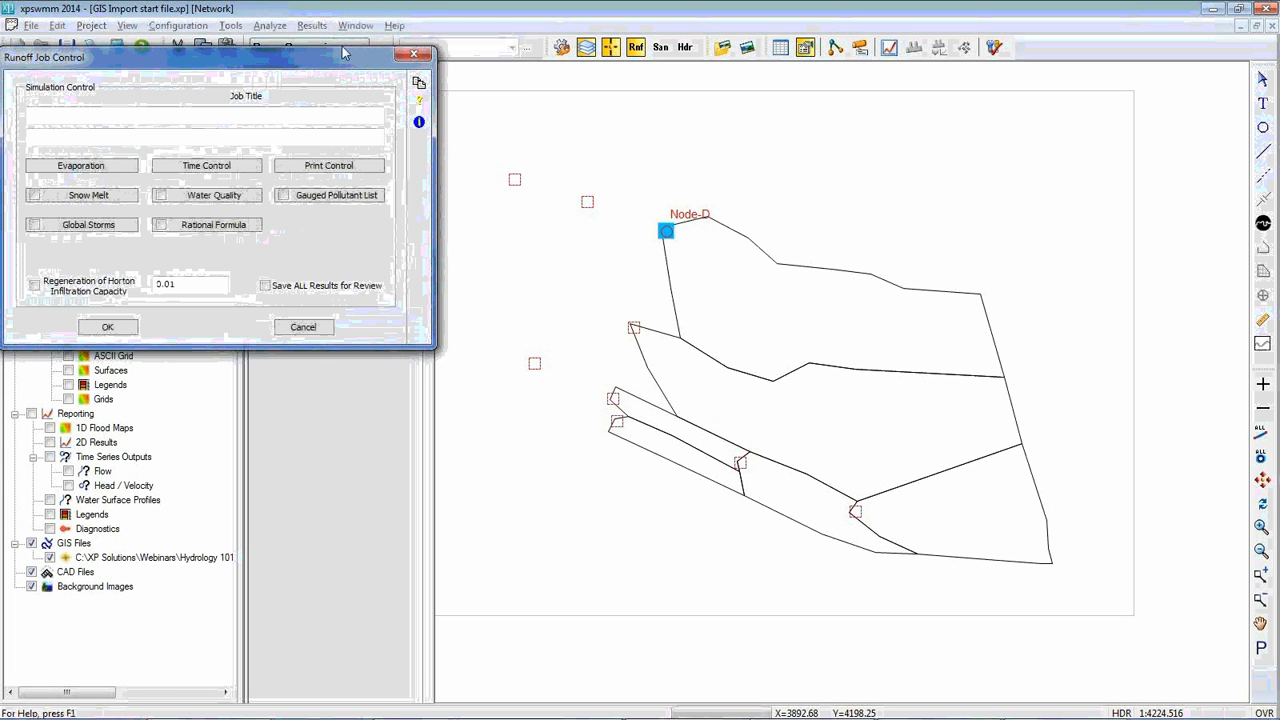
{"action": "left_click", "coordinate": [222, 170]}
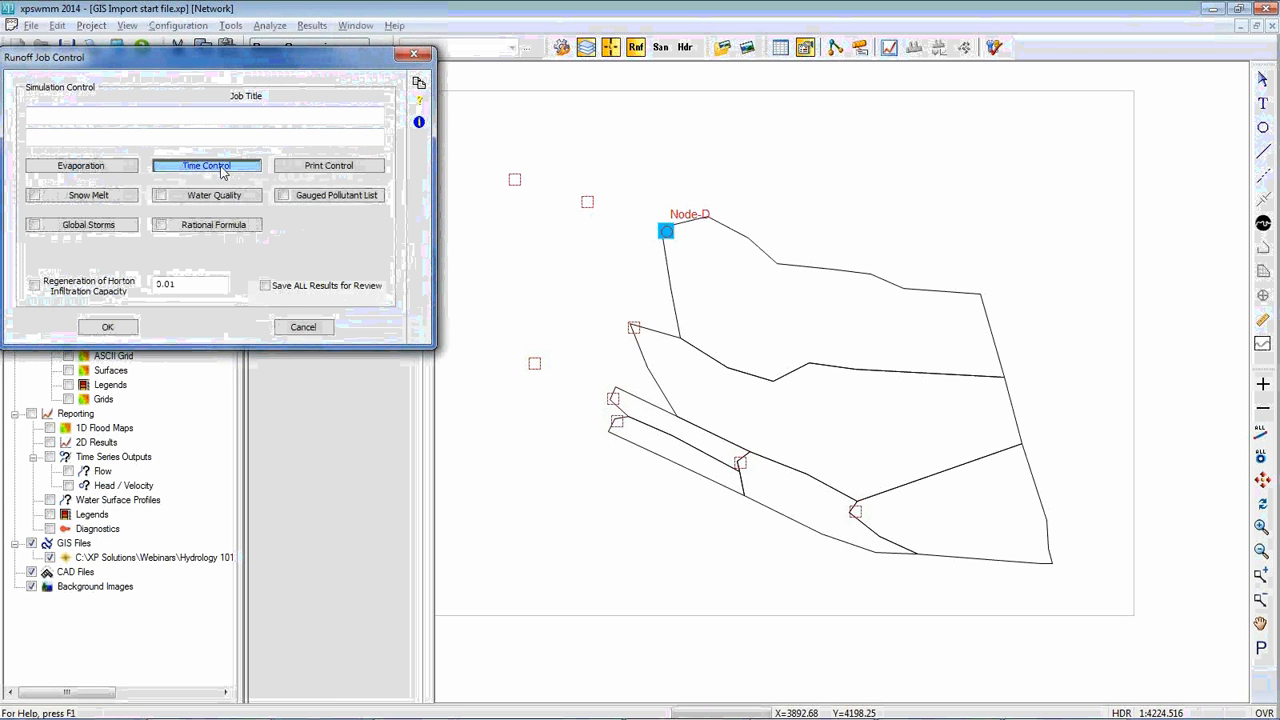
{"action": "left_click_drag", "start_coordinate": [233, 49], "coordinate": [297, 199]}
{"action": "left_click", "coordinate": [150, 414]}
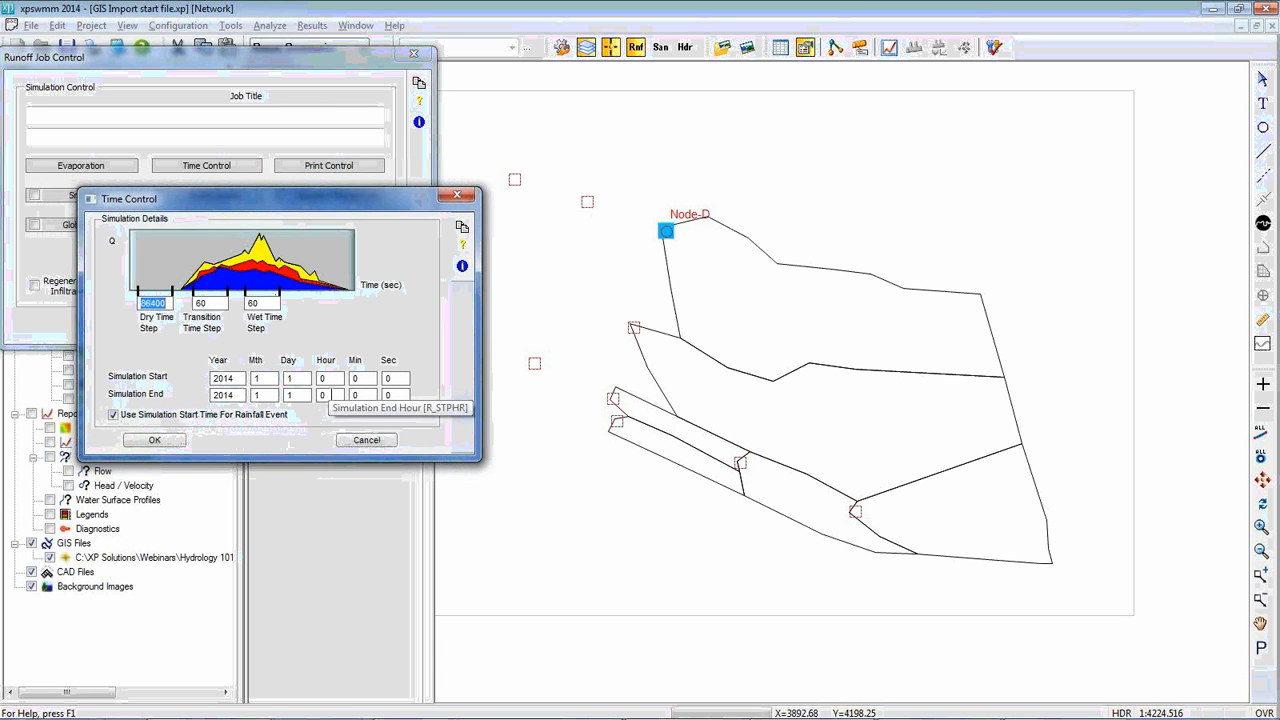
Set the simulation end day to 2 and accept the time control and runoff job control settings
{"action": "double_click", "coordinate": [290, 396]}
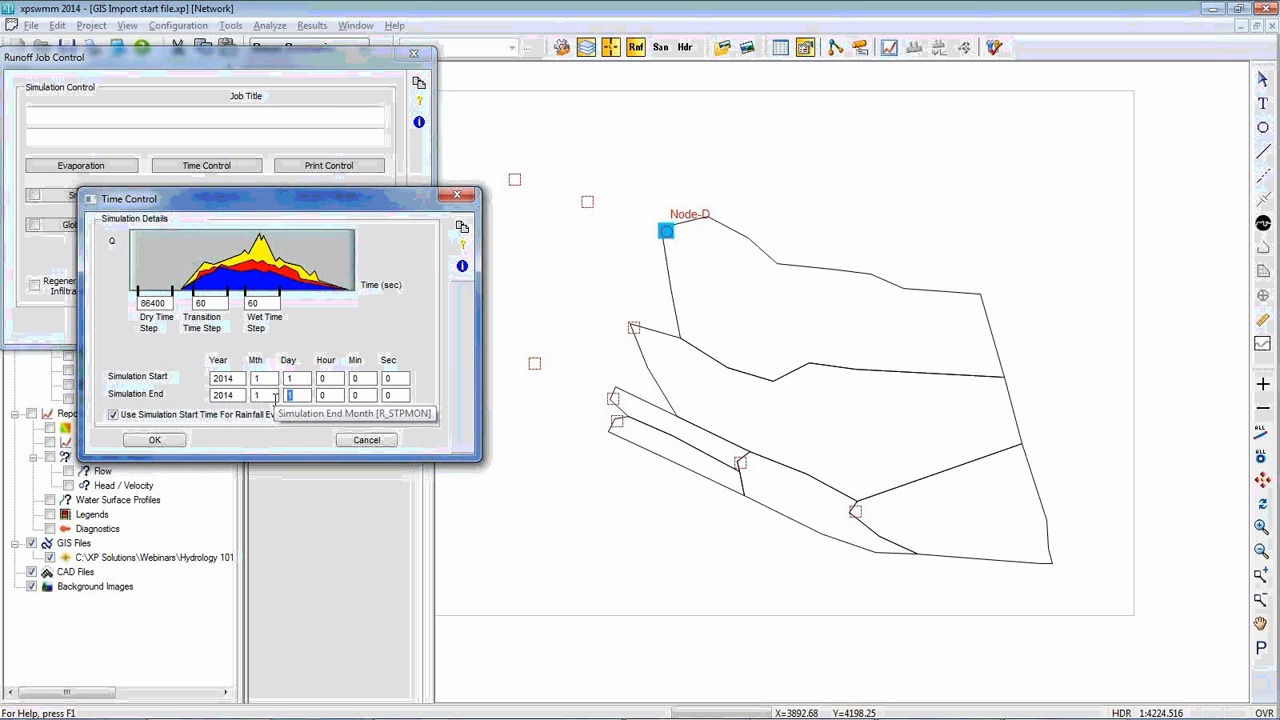
{"action": "type", "text": "2"}
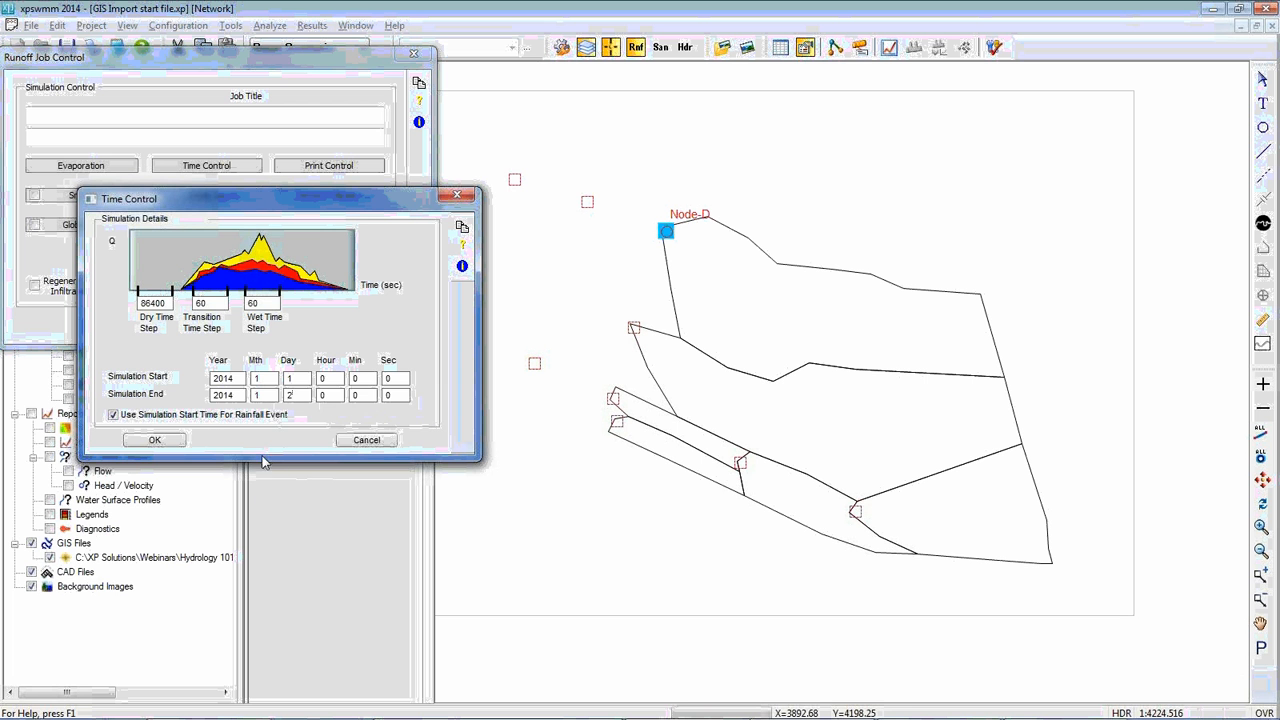
{"action": "left_click", "coordinate": [157, 441]}
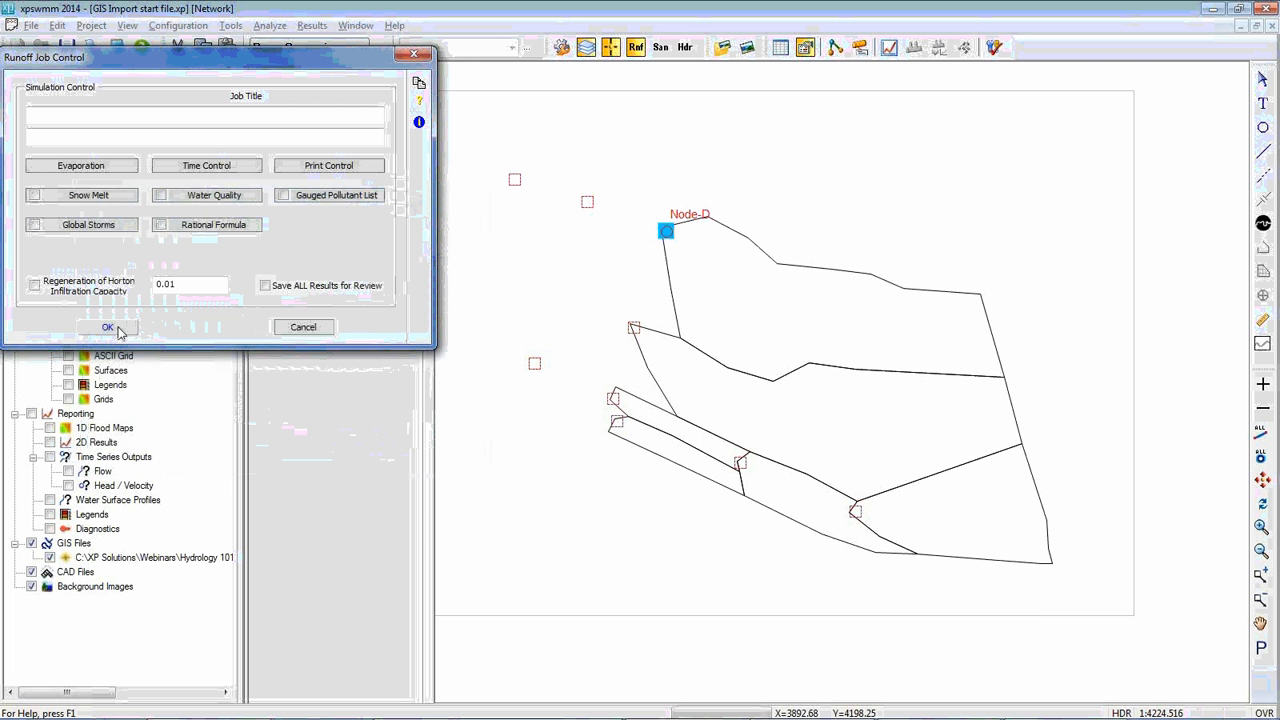
{"action": "left_click", "coordinate": [108, 327]}
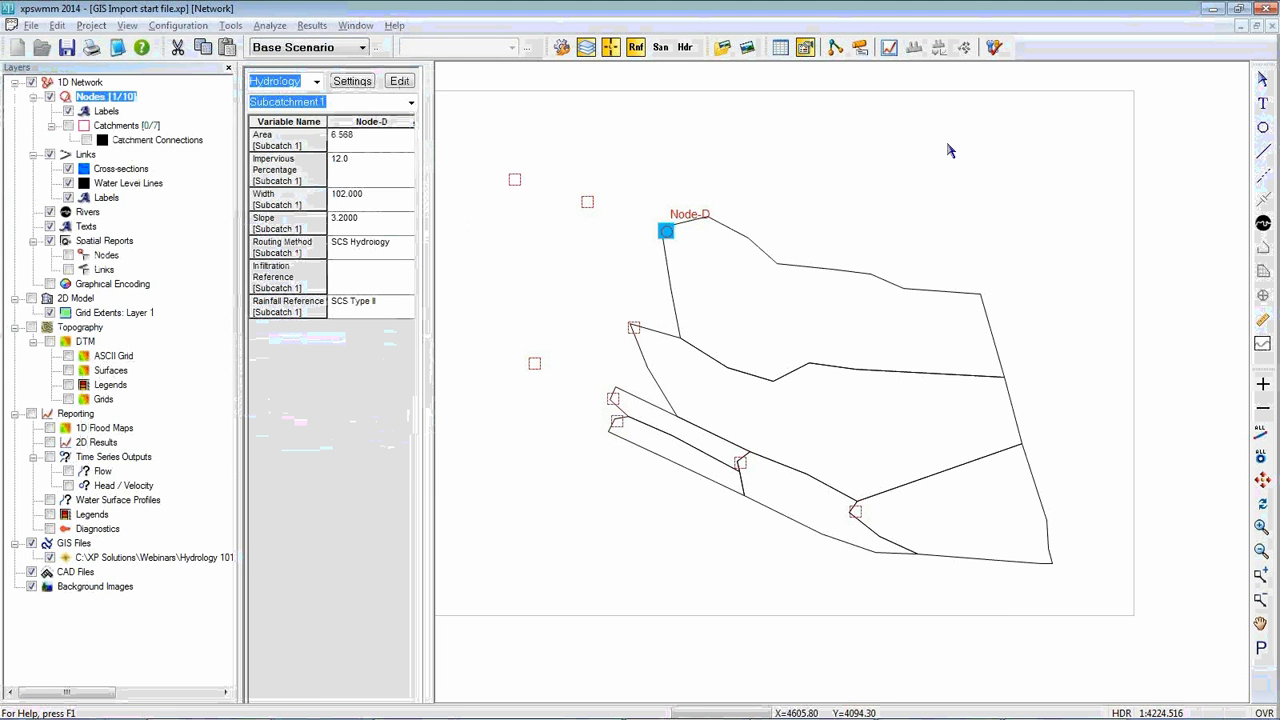
Solve the runoff model and review the rainfall and flow results graph of Node-D
{"action": "left_click", "coordinate": [994, 48]}
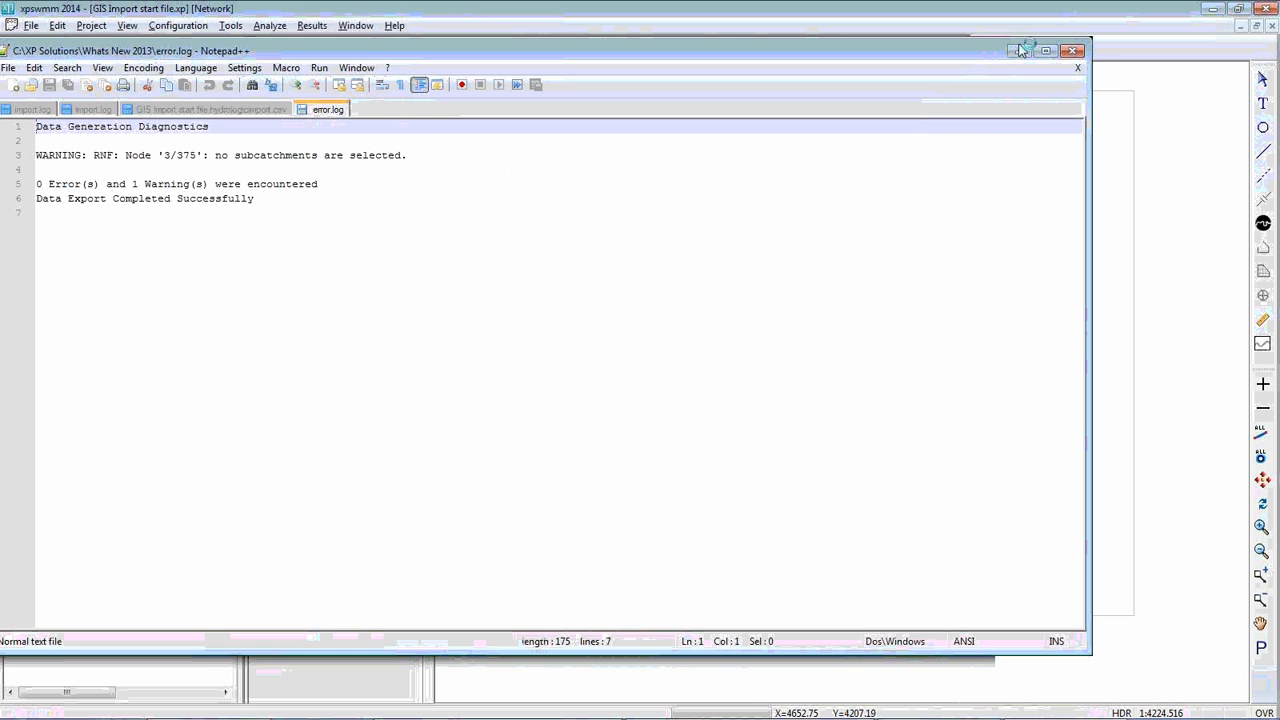
{"action": "left_click", "coordinate": [1071, 48]}
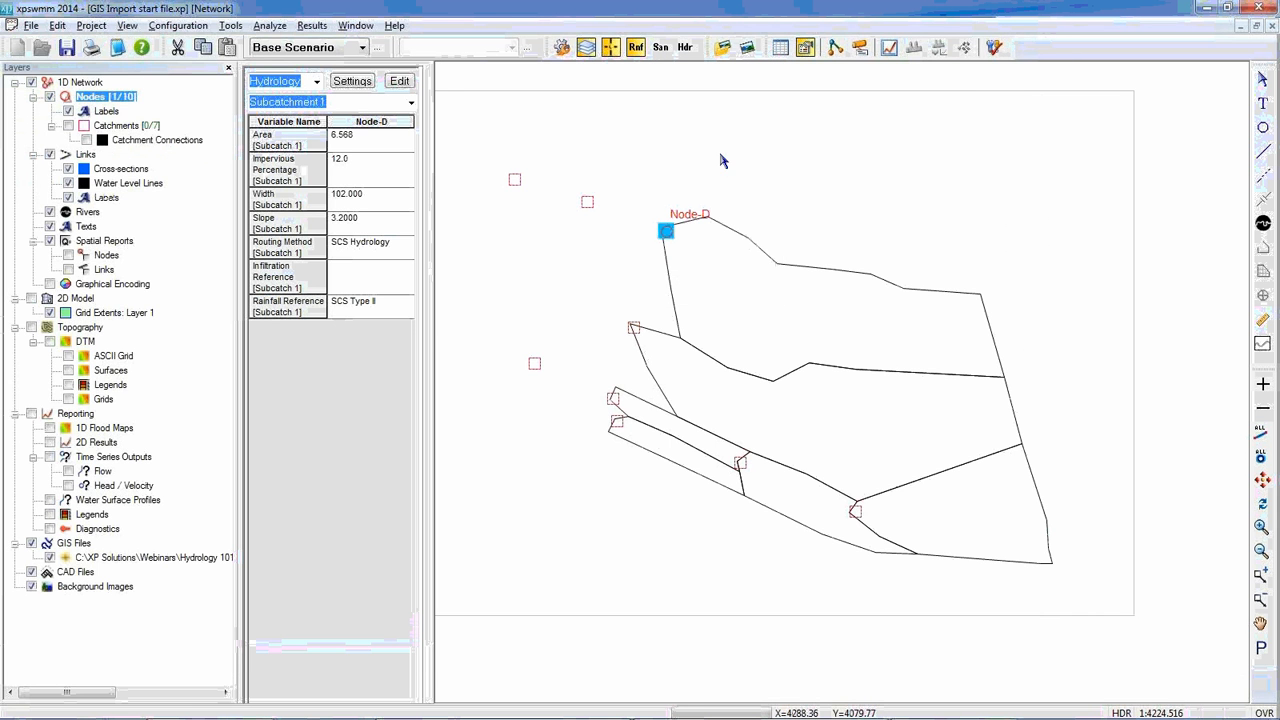
{"action": "left_click", "coordinate": [889, 49]}
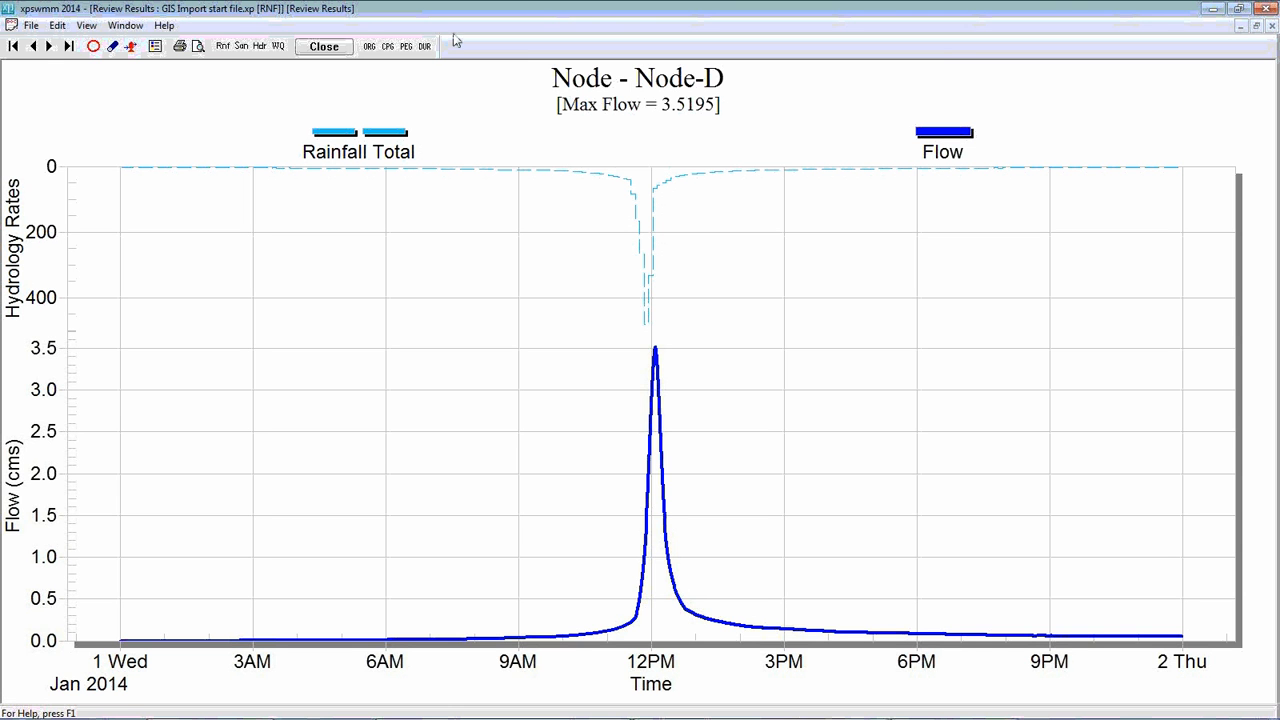
{"action": "left_click", "coordinate": [330, 52]}
Switch the routing method of Node-D's sub-catchment 1 to Laurenson with the Calculate B option
{"action": "double_click", "coordinate": [666, 231]}
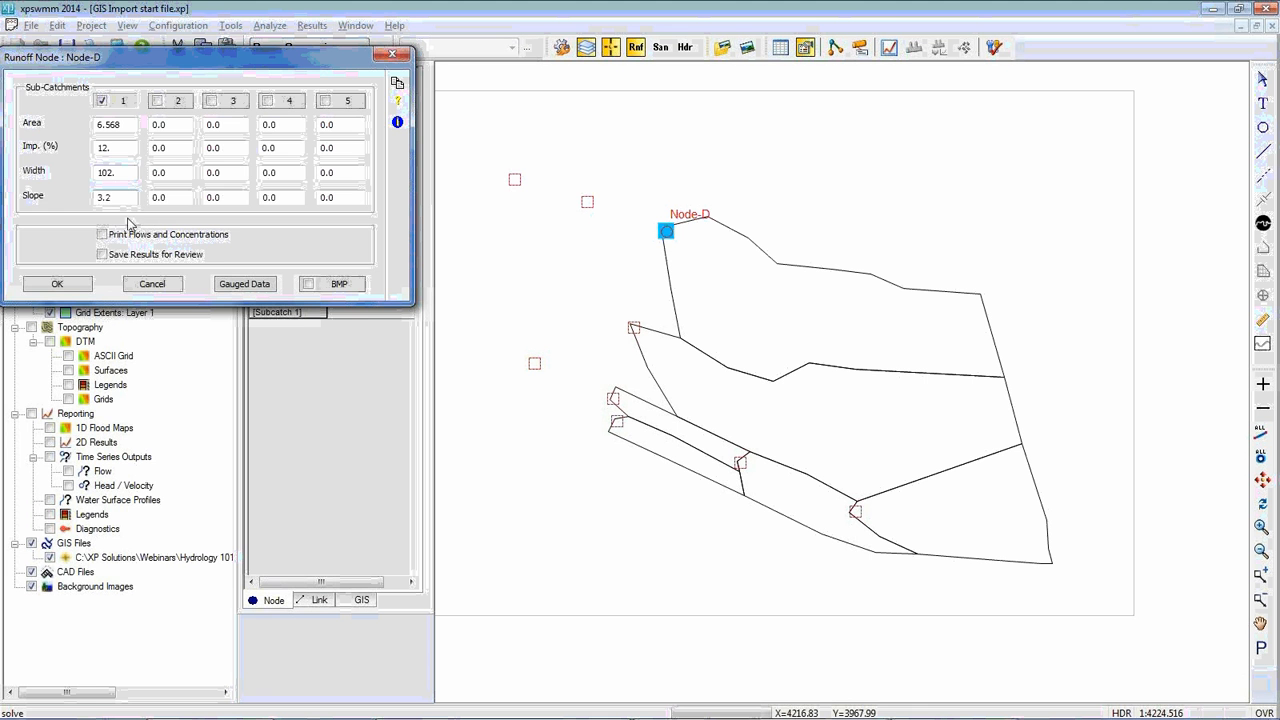
{"action": "left_click", "coordinate": [57, 284]}
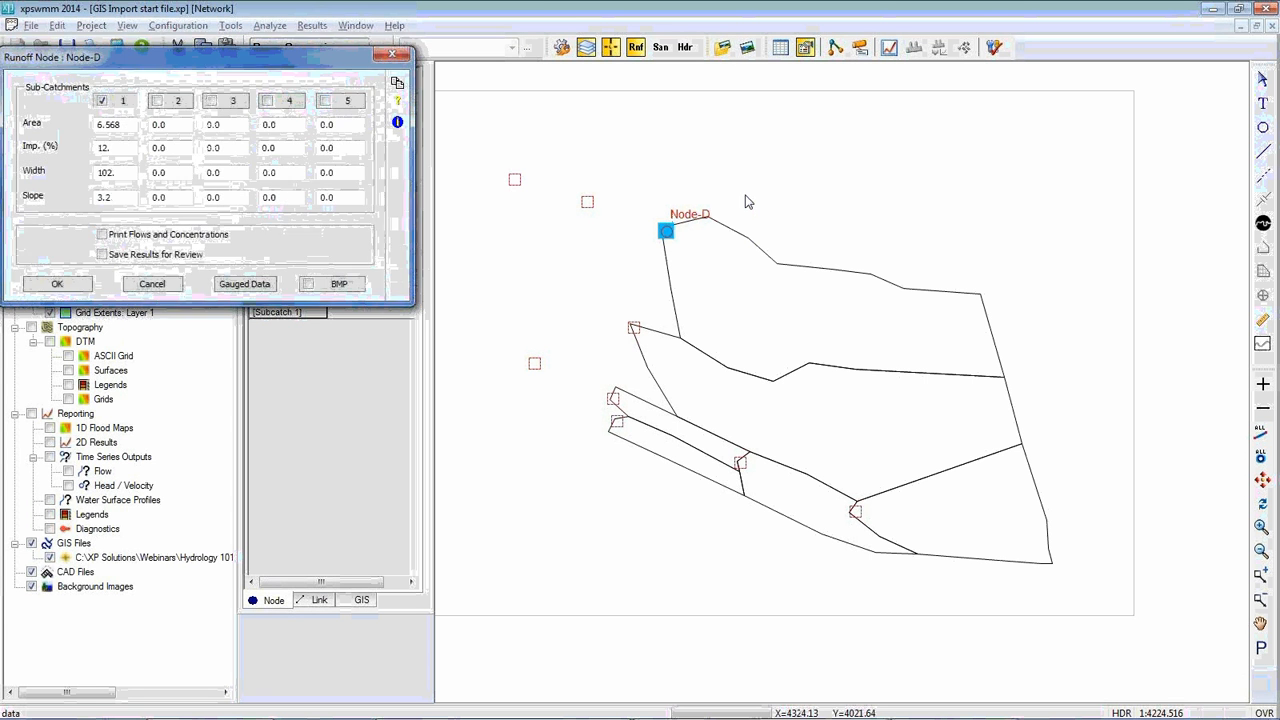
{"action": "left_click", "coordinate": [119, 102]}
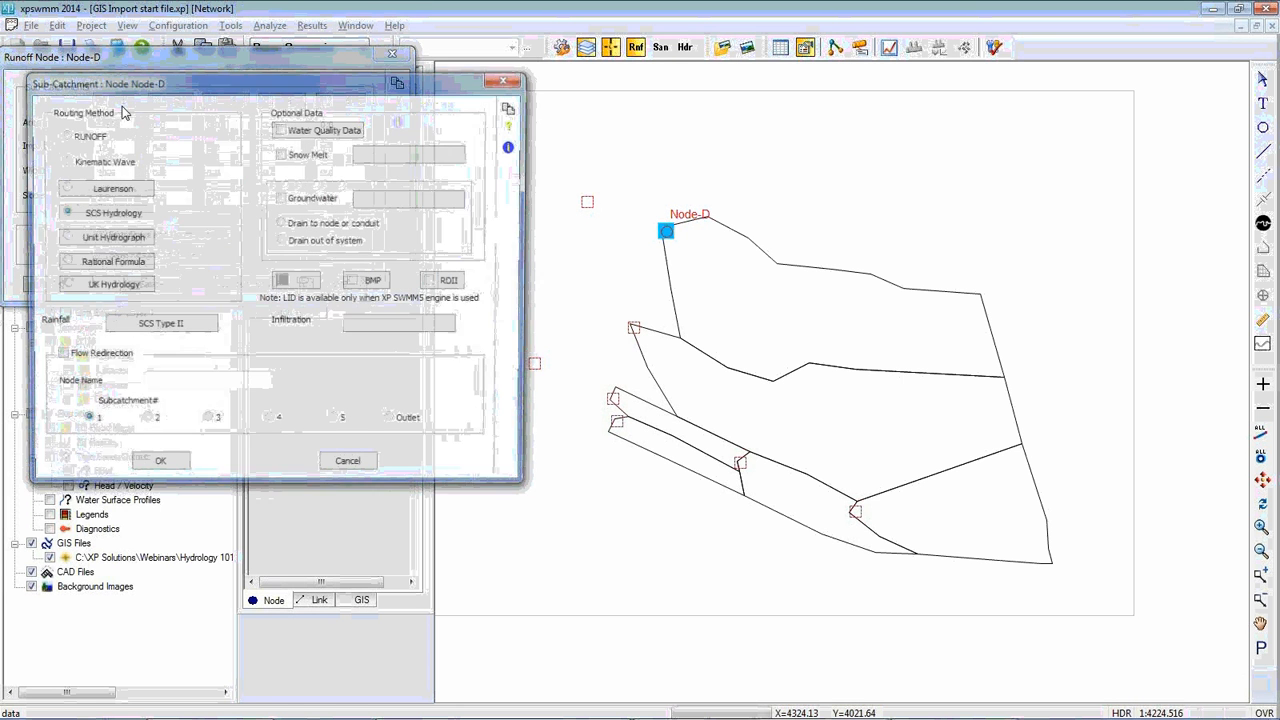
{"action": "left_click", "coordinate": [131, 195]}
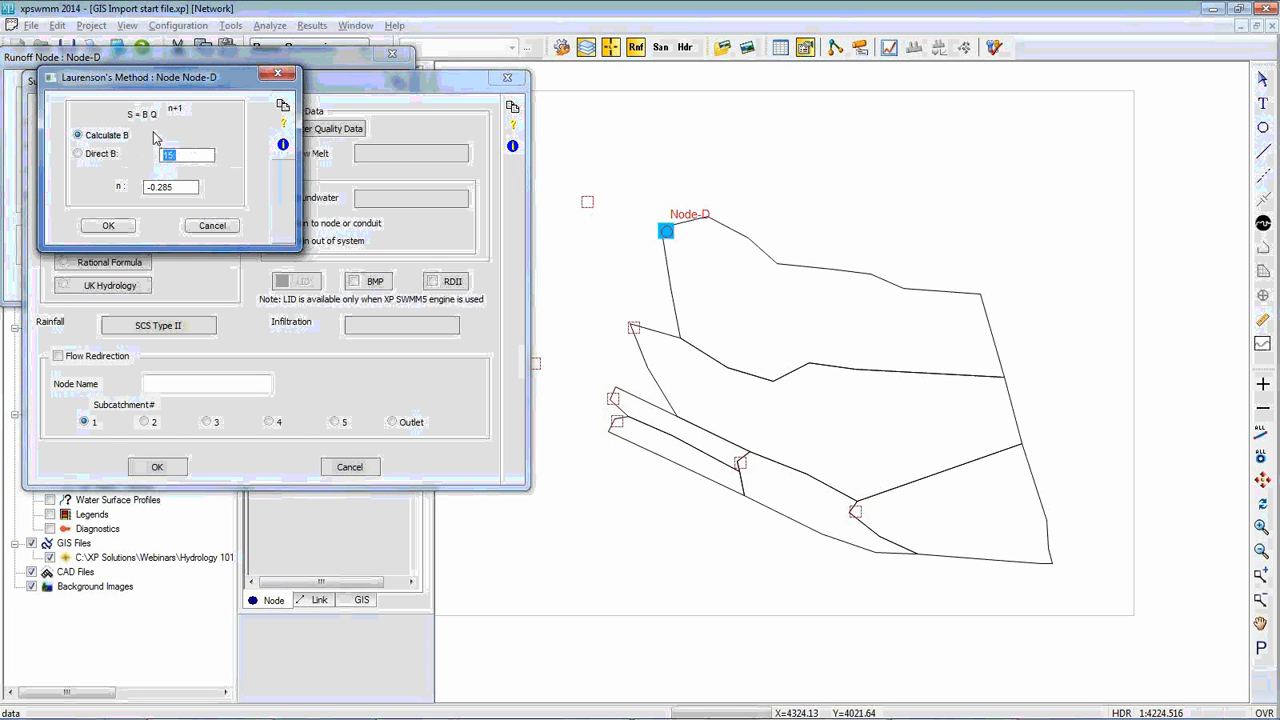
{"action": "left_click", "coordinate": [108, 227]}
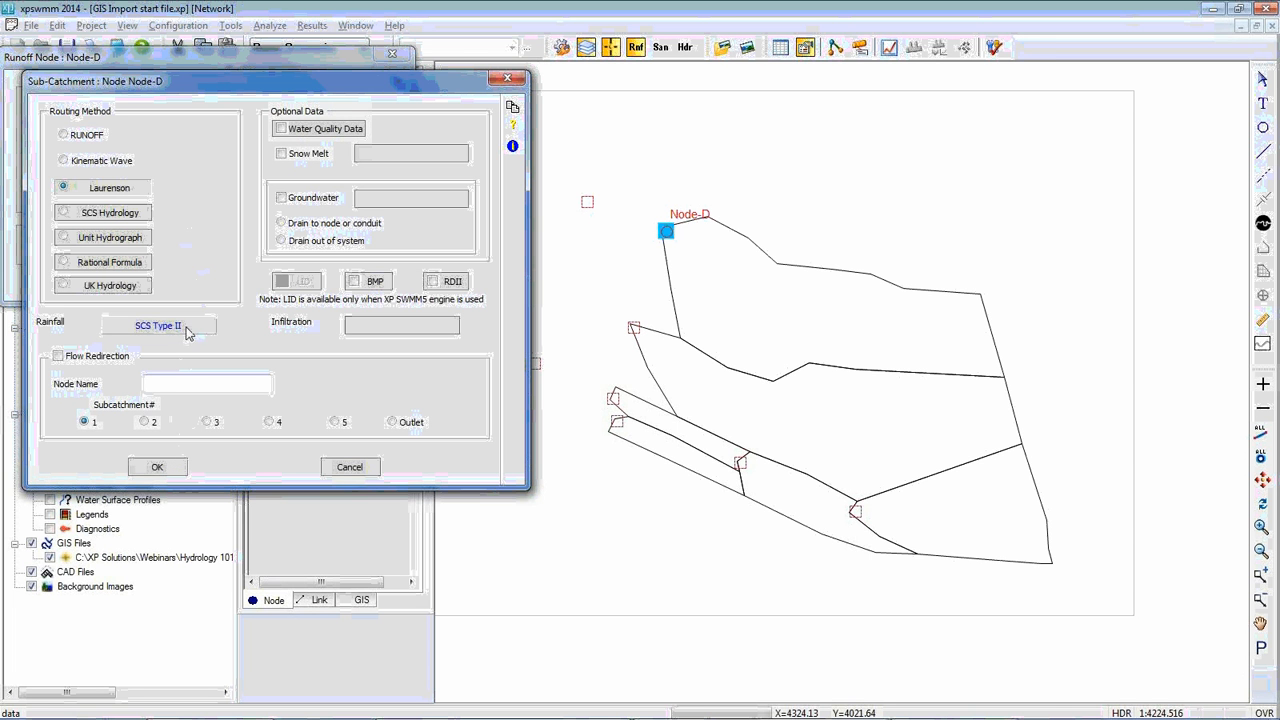
Open the Initial+Continuing infiltration record for Node-D's sub-catchment for editing and choose its Uniform Loss method
{"action": "left_click", "coordinate": [379, 335]}
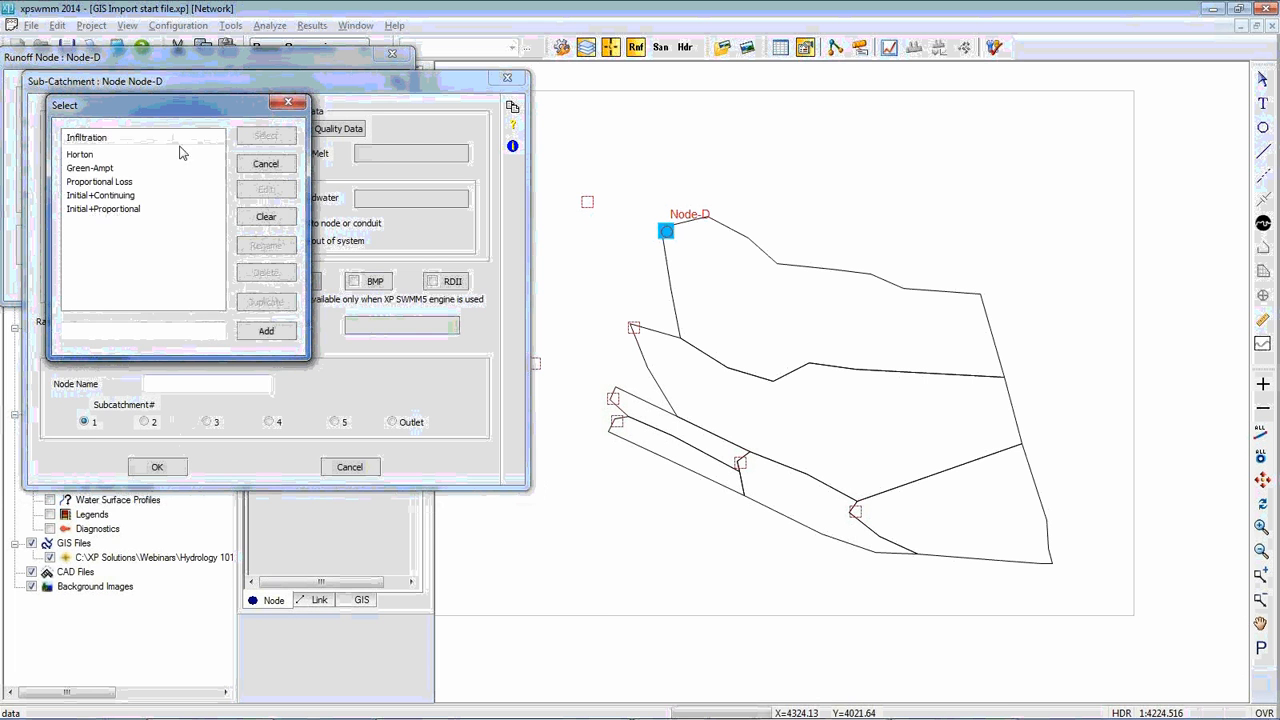
{"action": "left_click_drag", "start_coordinate": [183, 112], "coordinate": [468, 360]}
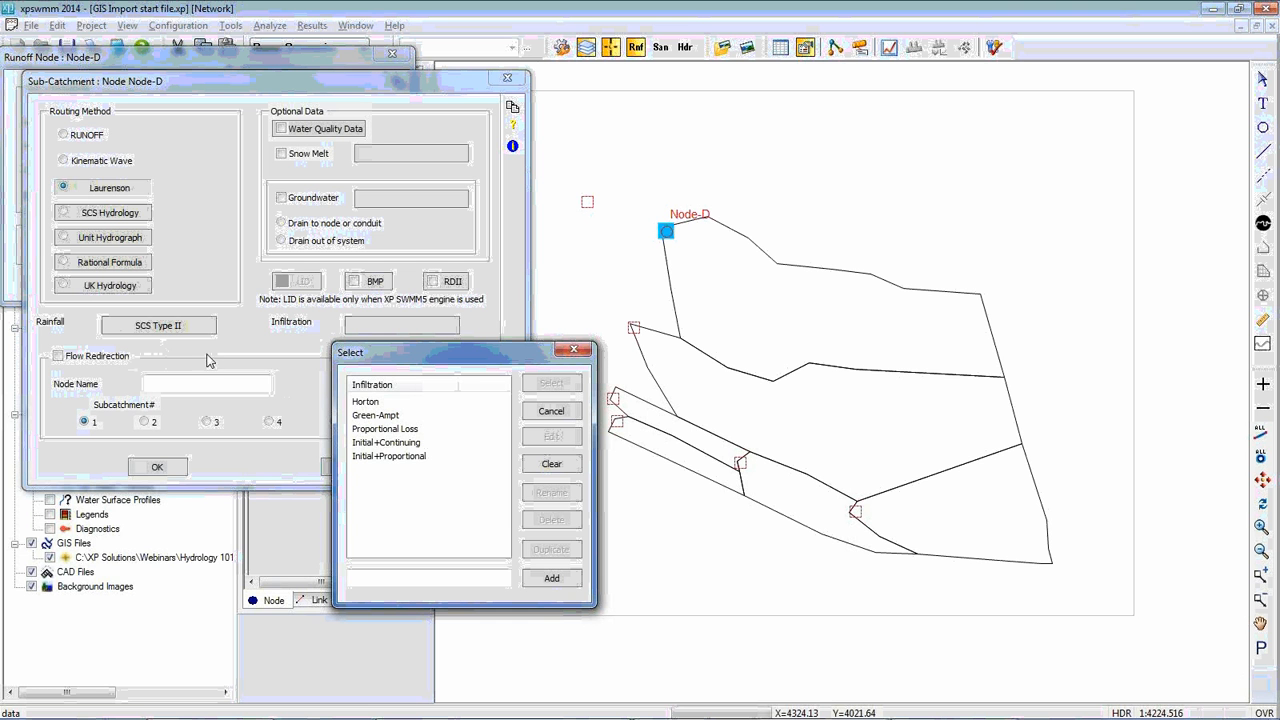
{"action": "left_click", "coordinate": [397, 445]}
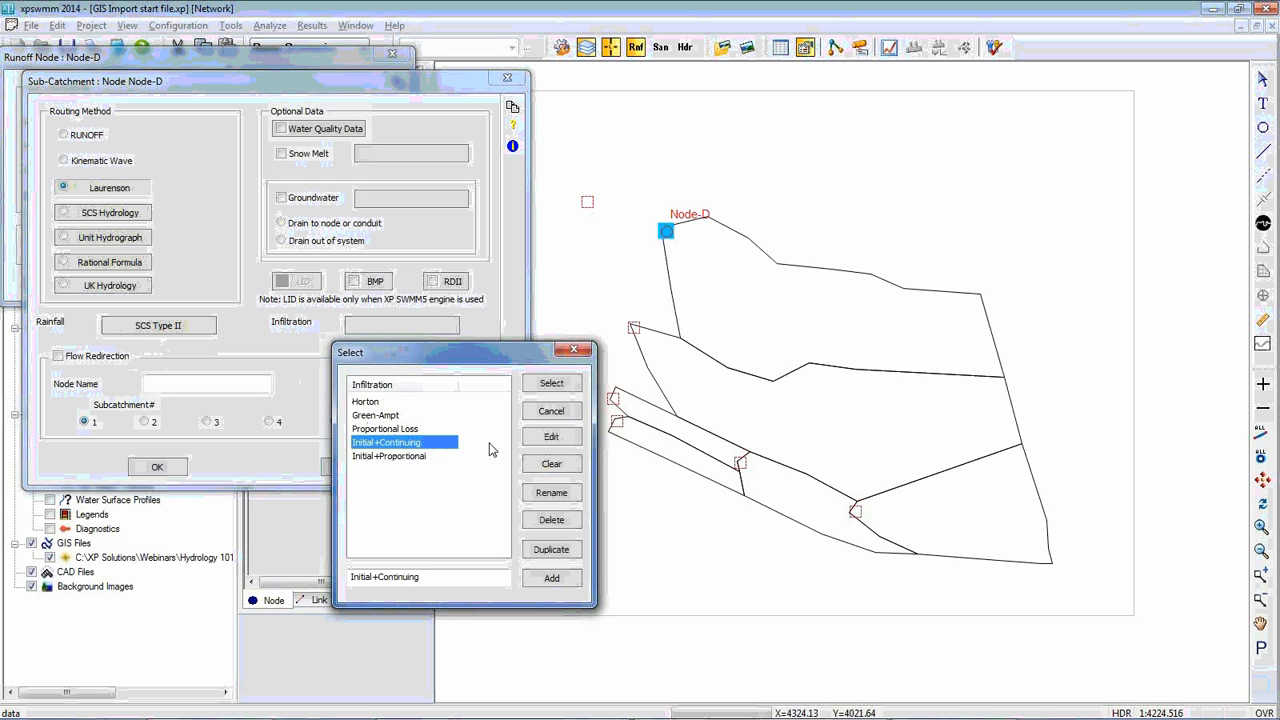
{"action": "left_click", "coordinate": [552, 443]}
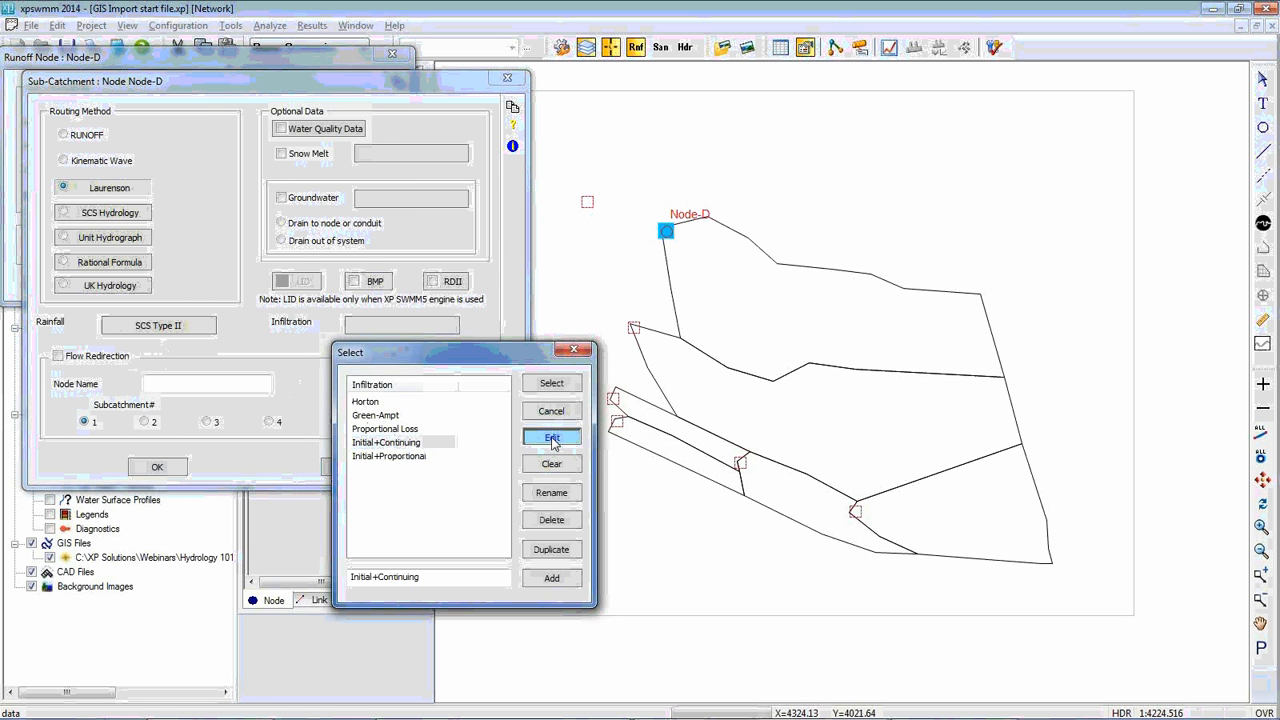
{"action": "left_click_drag", "start_coordinate": [266, 74], "coordinate": [831, 346]}
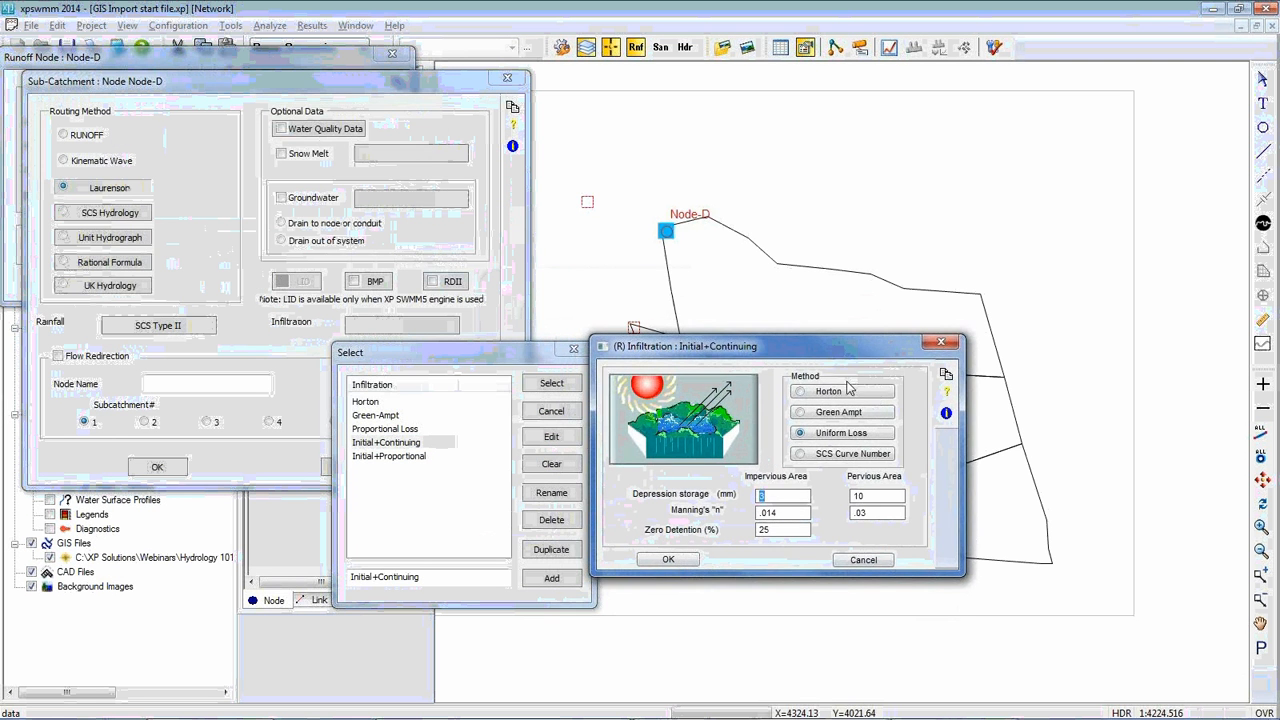
{"action": "left_click", "coordinate": [832, 433]}
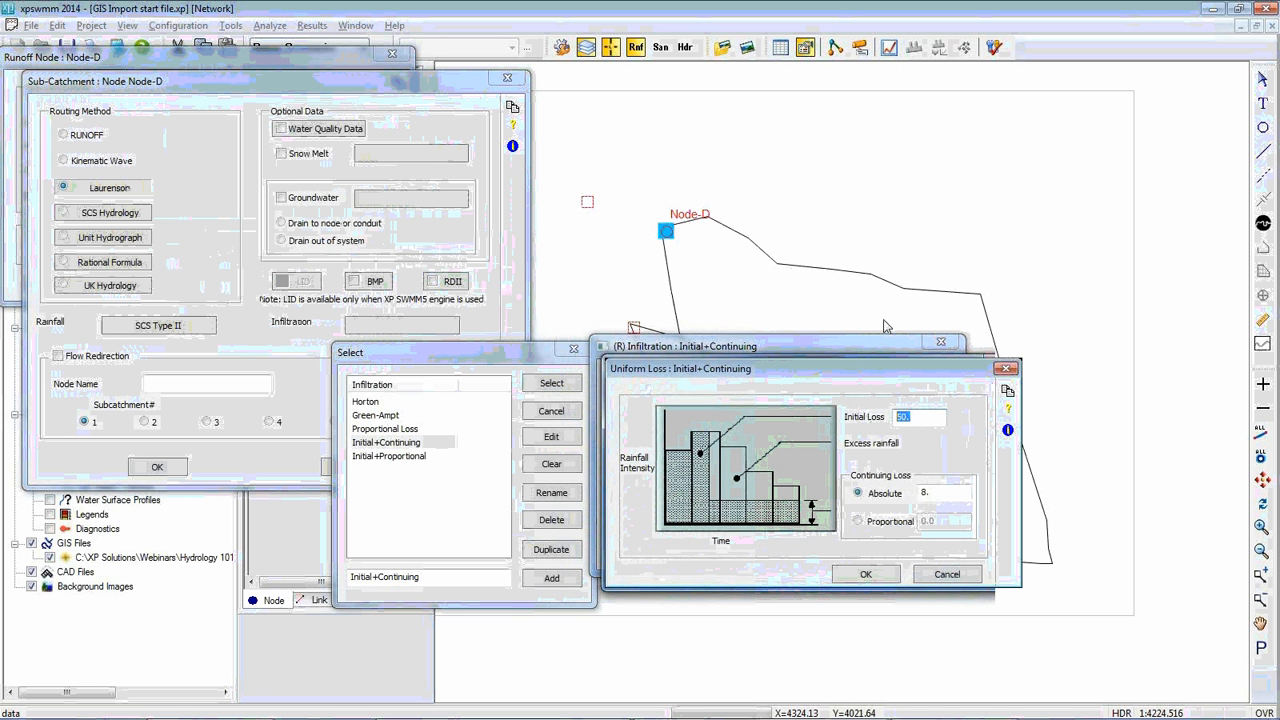
Set the uniform loss's initial loss to 10 and its absolute continuing loss to 2.5
{"action": "type", "text": "10,"}
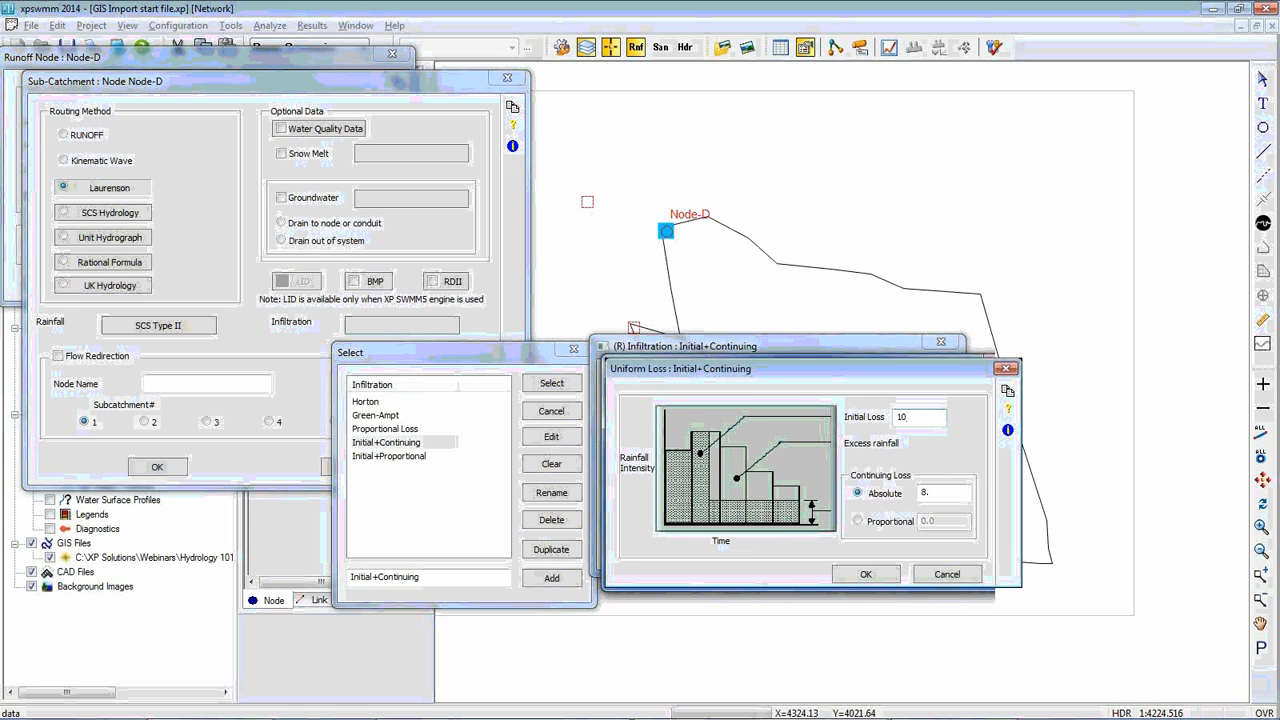
{"action": "double_click", "coordinate": [930, 493]}
{"action": "type", "text": "2"}
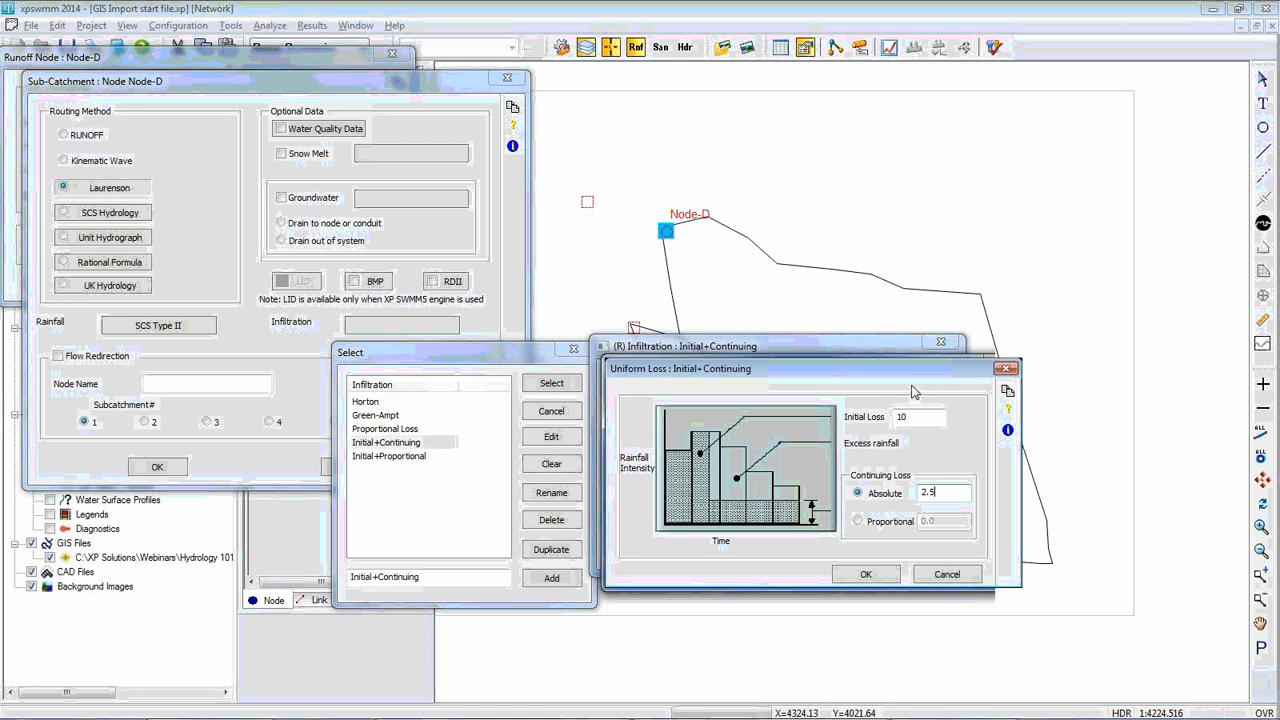
Try the Proportional continuing loss option and switch back to Absolute
{"action": "left_click", "coordinate": [876, 521]}
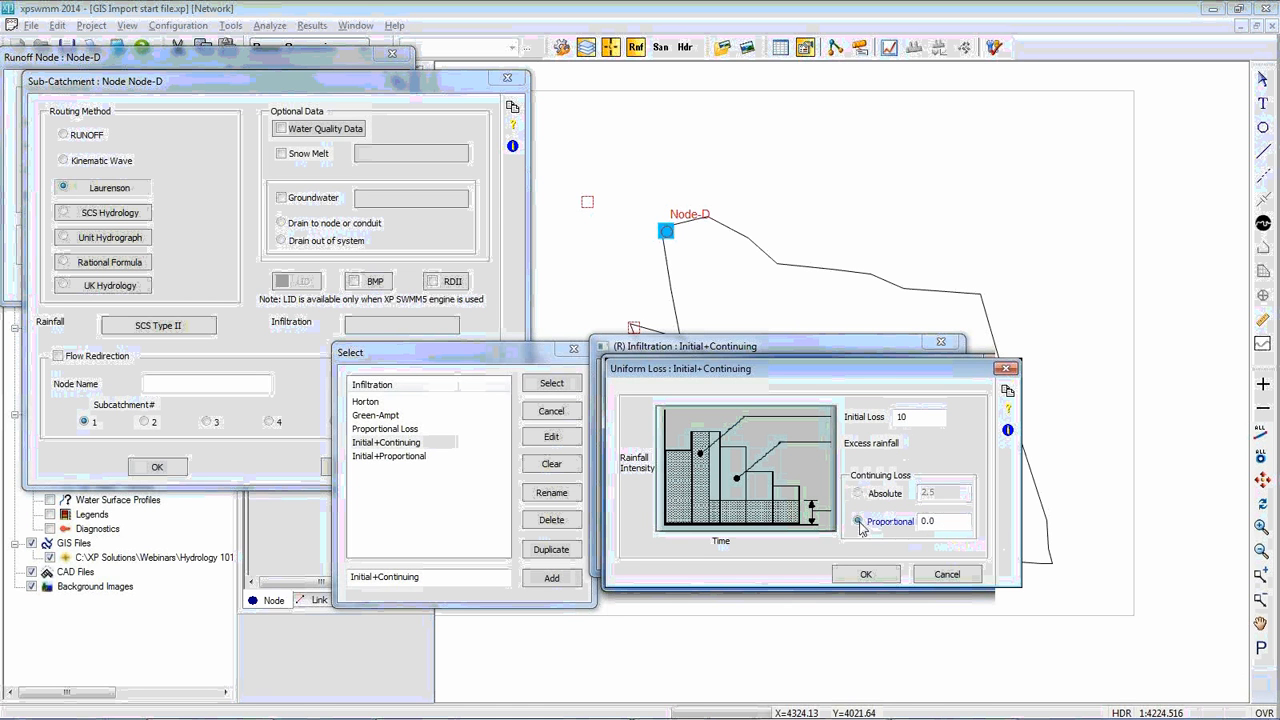
{"action": "double_click", "coordinate": [940, 521]}
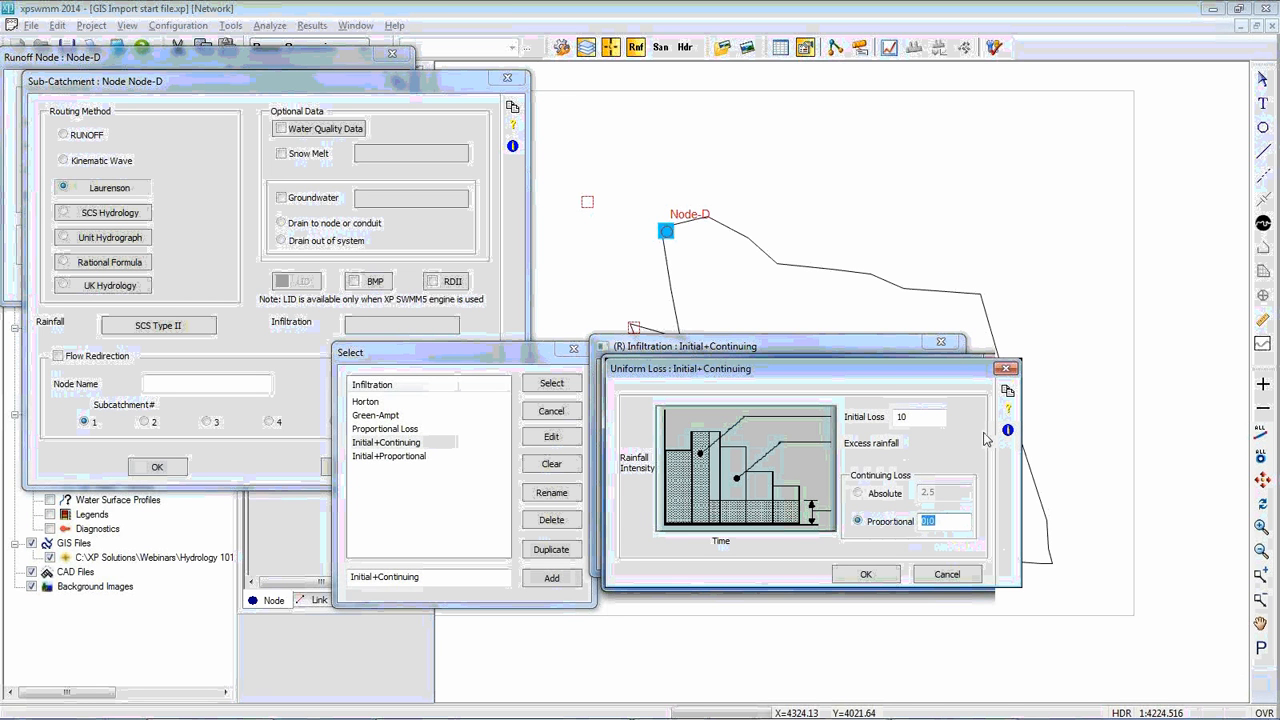
{"action": "left_click", "coordinate": [866, 493]}
Accept the infiltration settings, assign Initial+Continuing to Node-D's sub-catchment and confirm the node's runoff data
{"action": "left_click", "coordinate": [882, 570]}
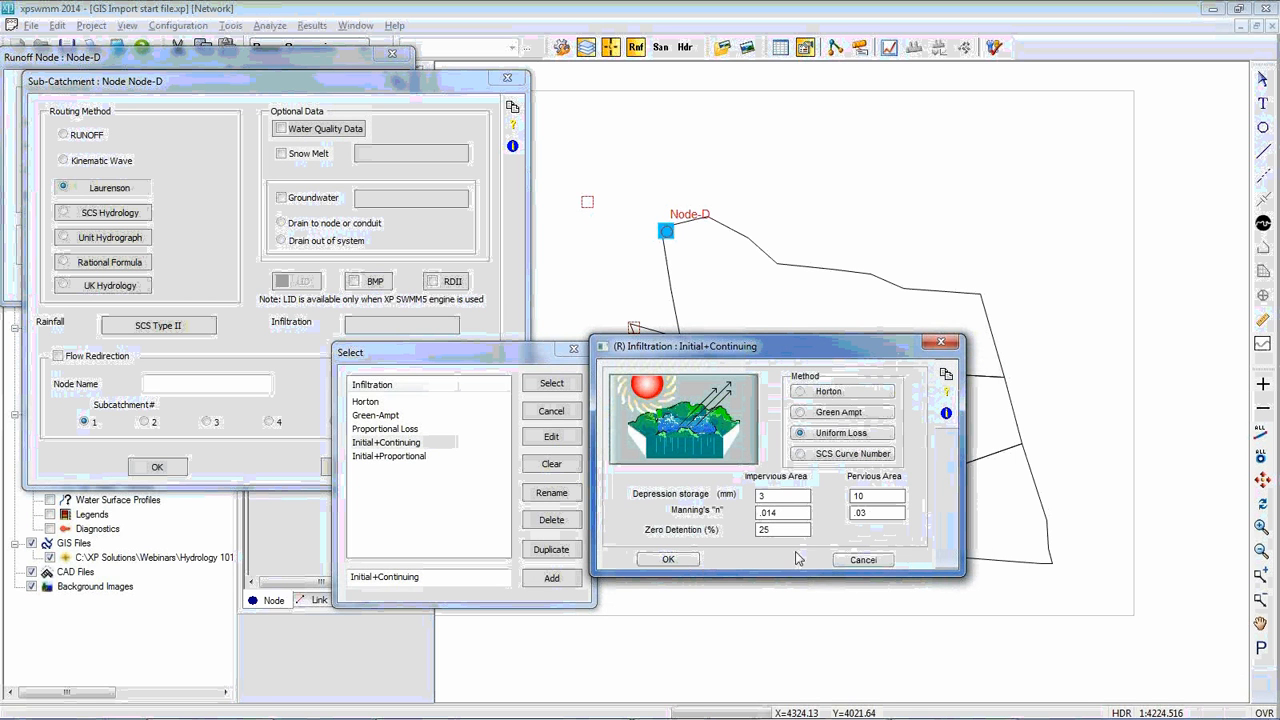
{"action": "left_click", "coordinate": [779, 500]}
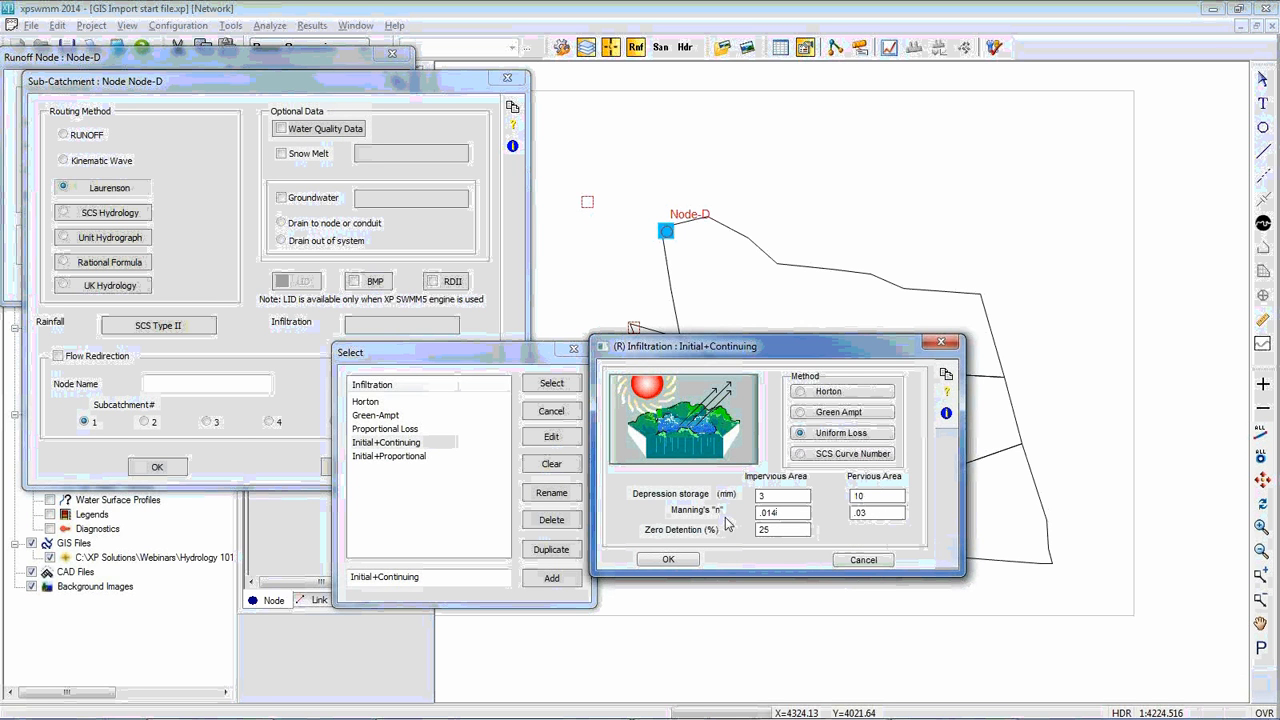
{"action": "left_click", "coordinate": [668, 559]}
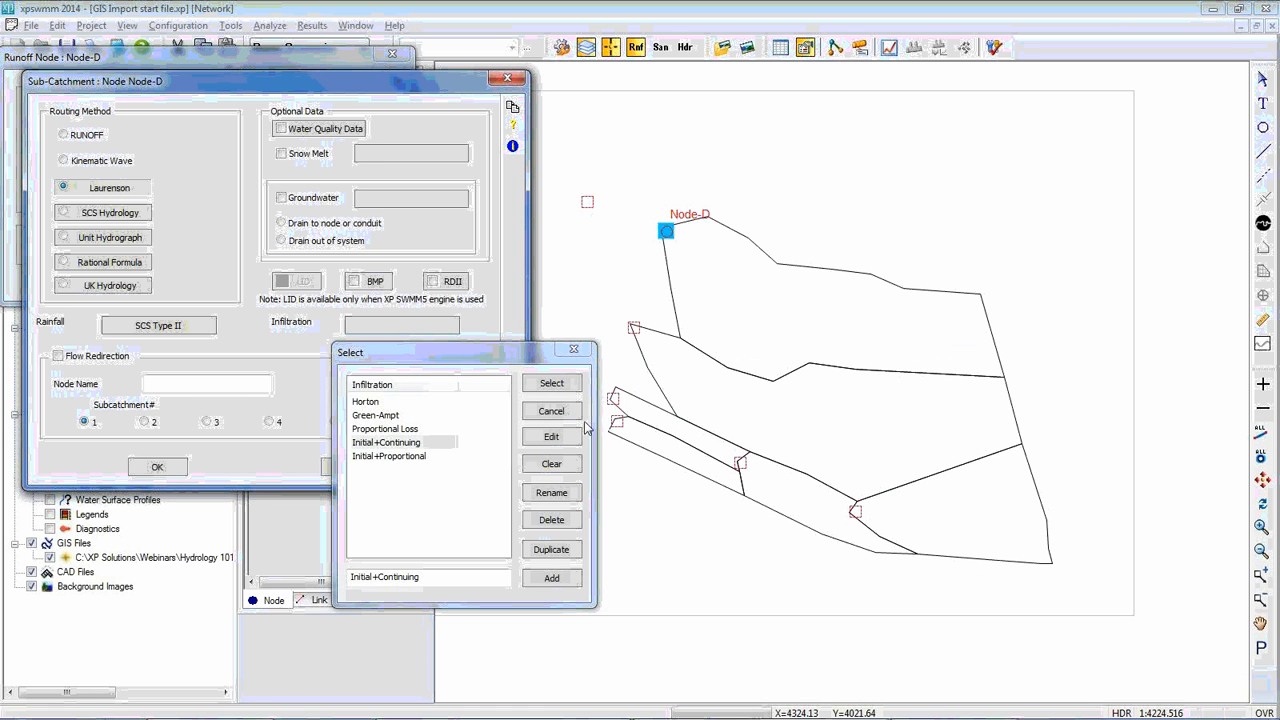
{"action": "left_click", "coordinate": [553, 385]}
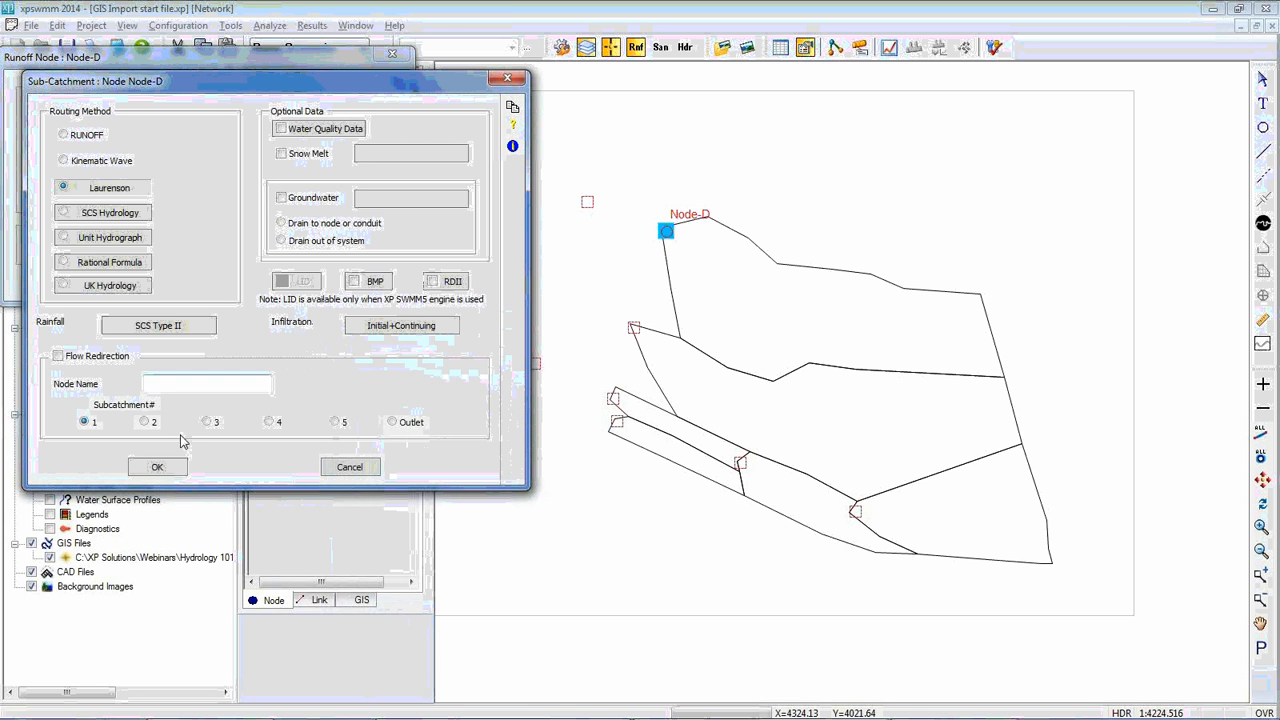
{"action": "left_click", "coordinate": [157, 467]}
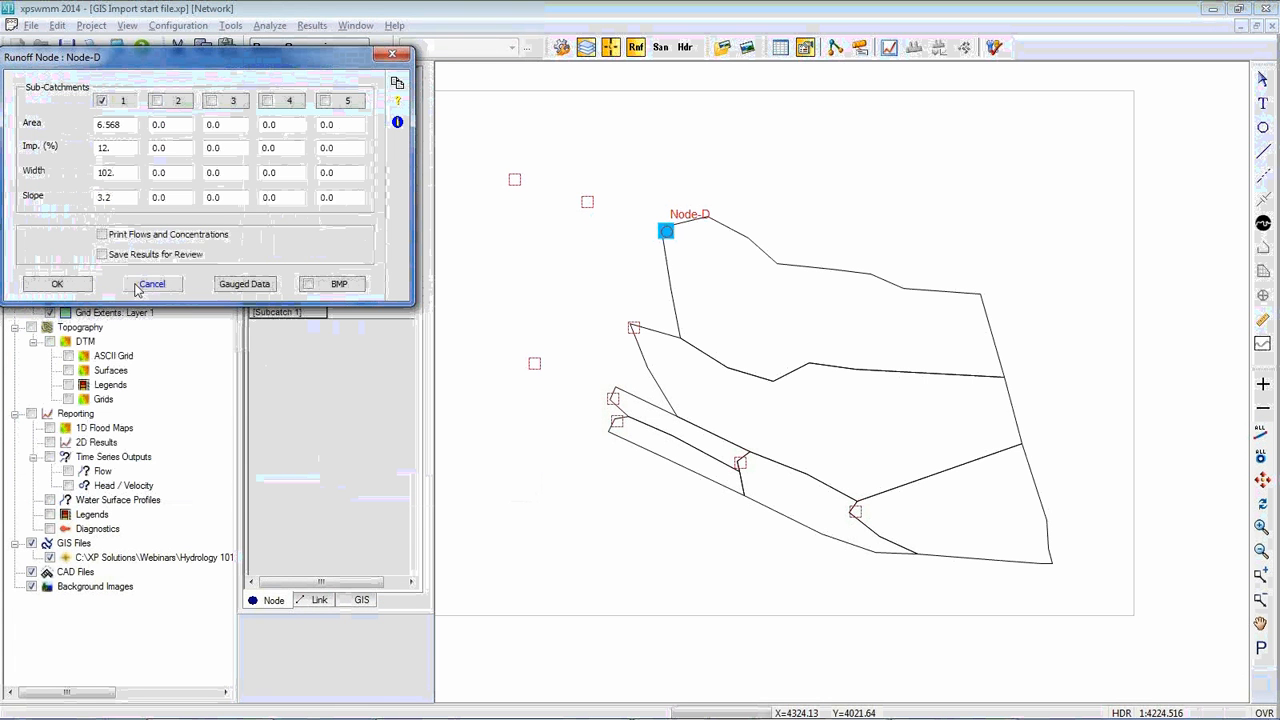
{"action": "left_click", "coordinate": [55, 284]}
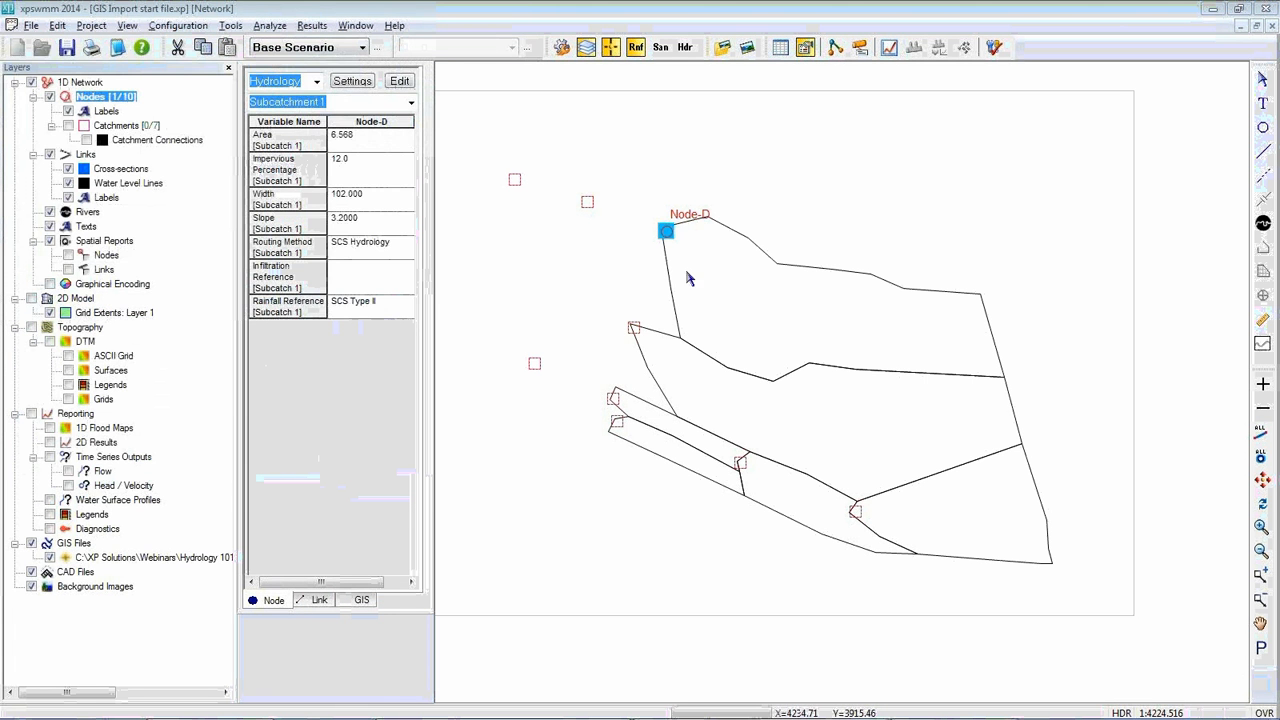
{"action": "left_click", "coordinate": [746, 201]}
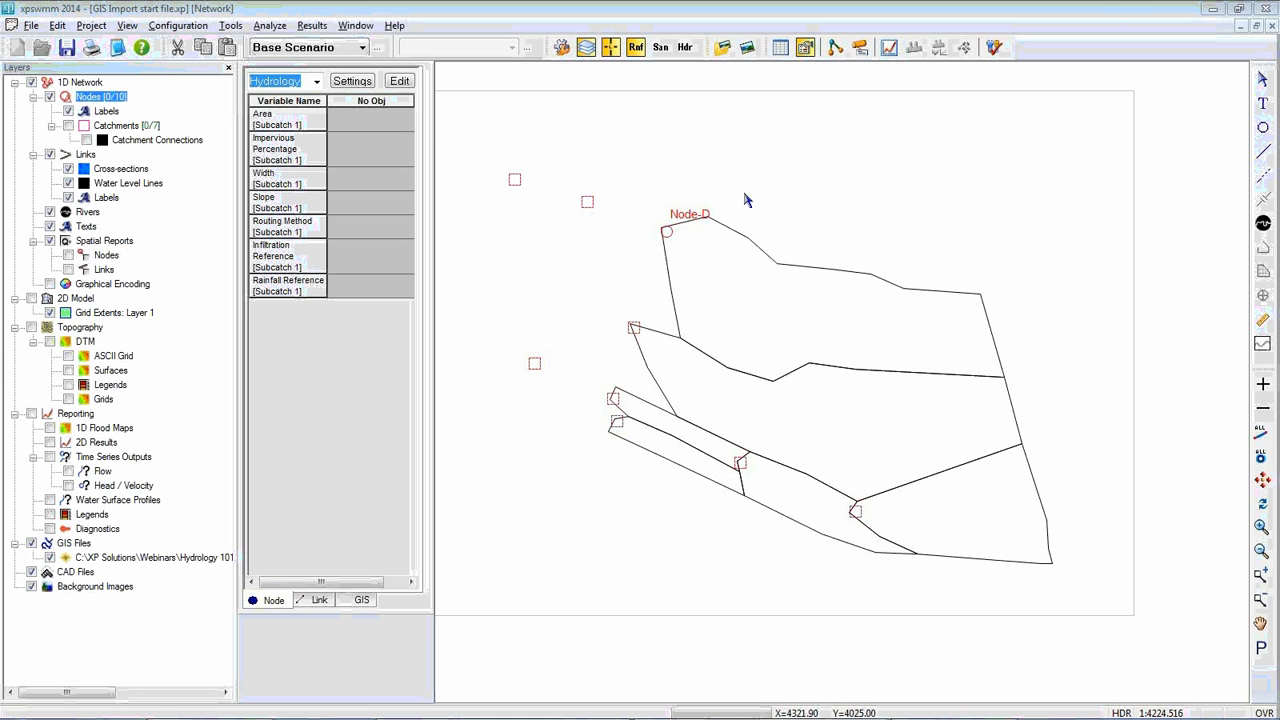
Switch to the xpswmm project Existing 140306.xp and display its DTM surface over the aerial image
{"action": "left_click", "coordinate": [1208, 10]}
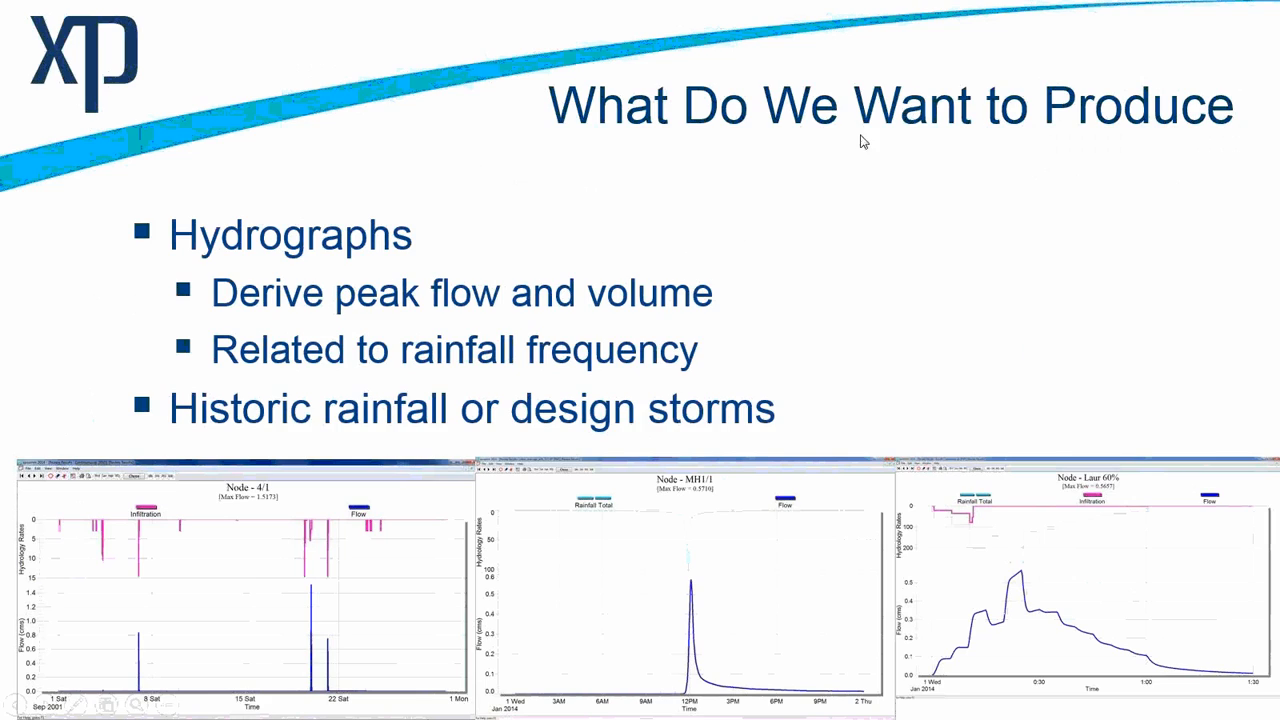
{"action": "key", "text": "alt+Tab"}
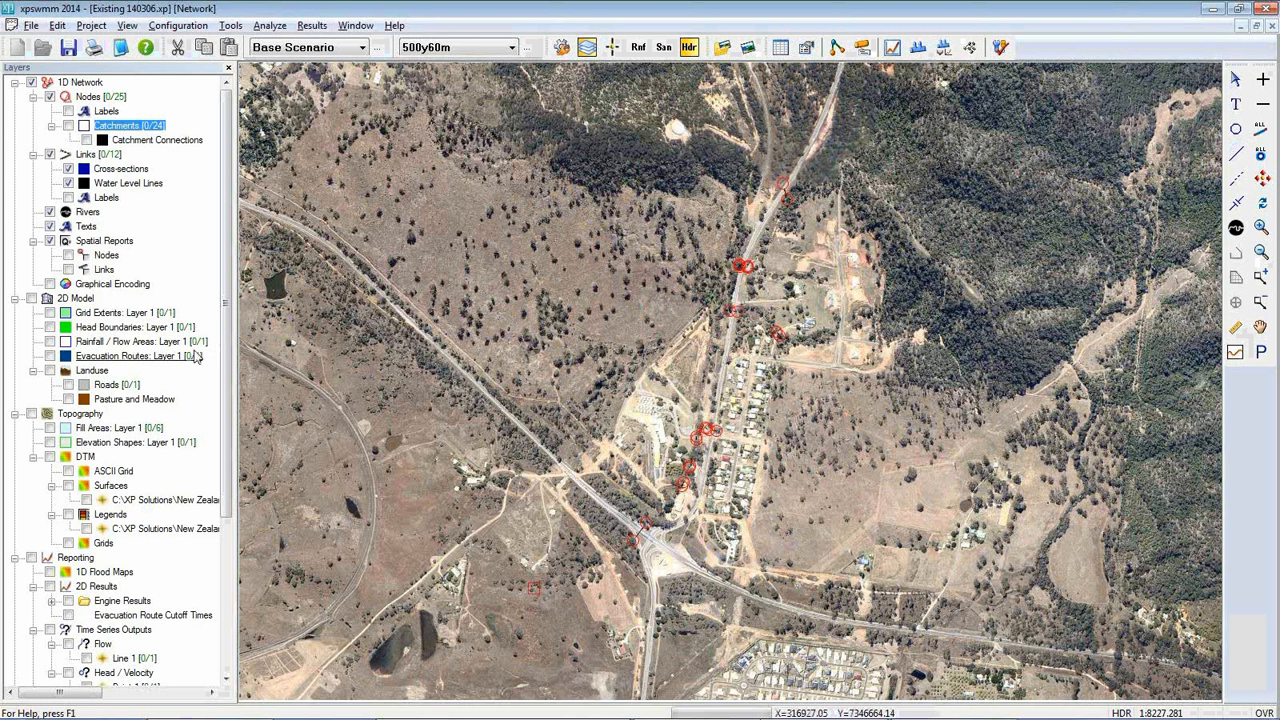
{"action": "left_click_drag", "start_coordinate": [225, 360], "coordinate": [225, 390]}
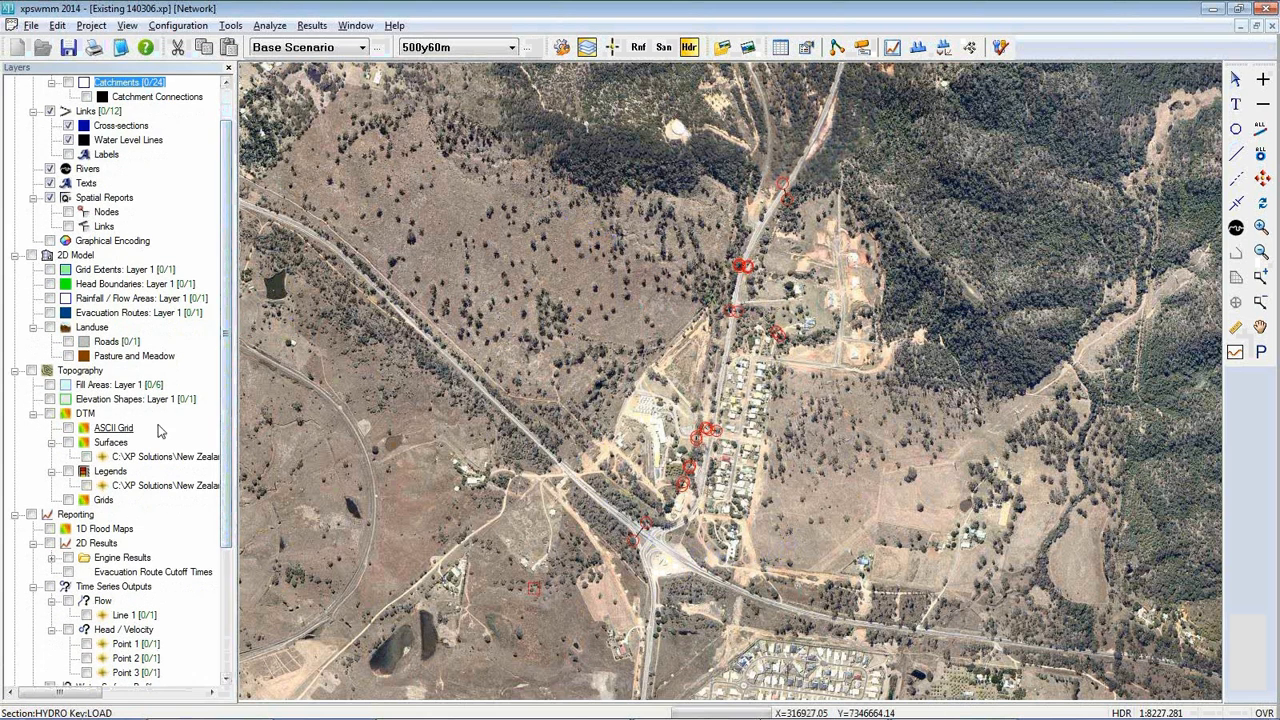
{"action": "left_click", "coordinate": [87, 457]}
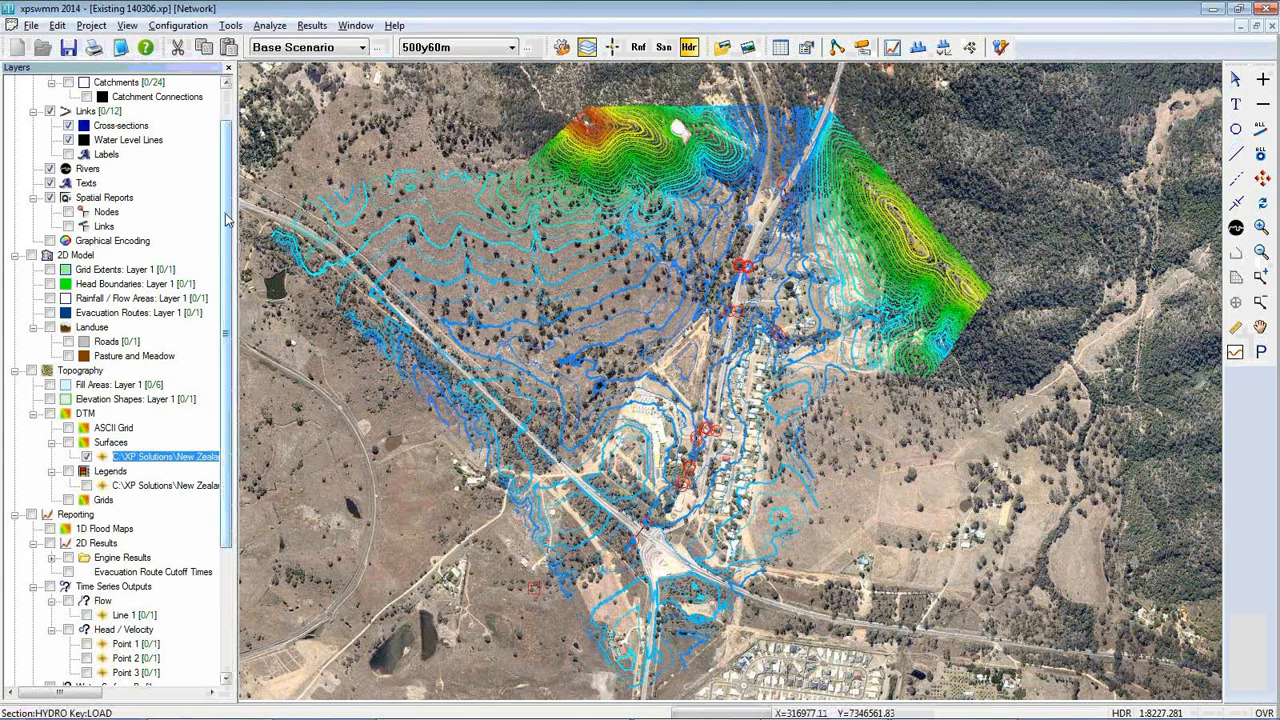
Show the Catchments layer to view the sub-catchment boundaries over the terrain, and hide it again
{"action": "scroll", "coordinate": [220, 220], "scroll_direction": "up", "scroll_amount": 1}
{"action": "left_click", "coordinate": [68, 126]}
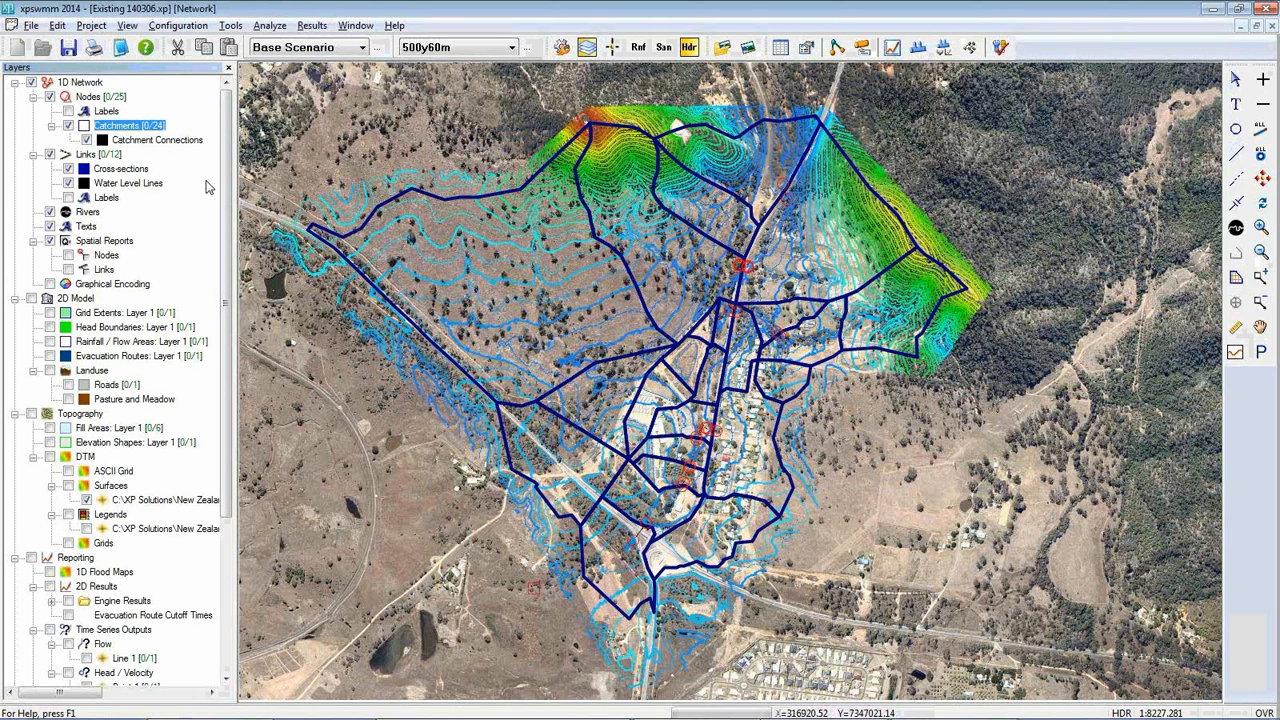
{"action": "left_click", "coordinate": [68, 126]}
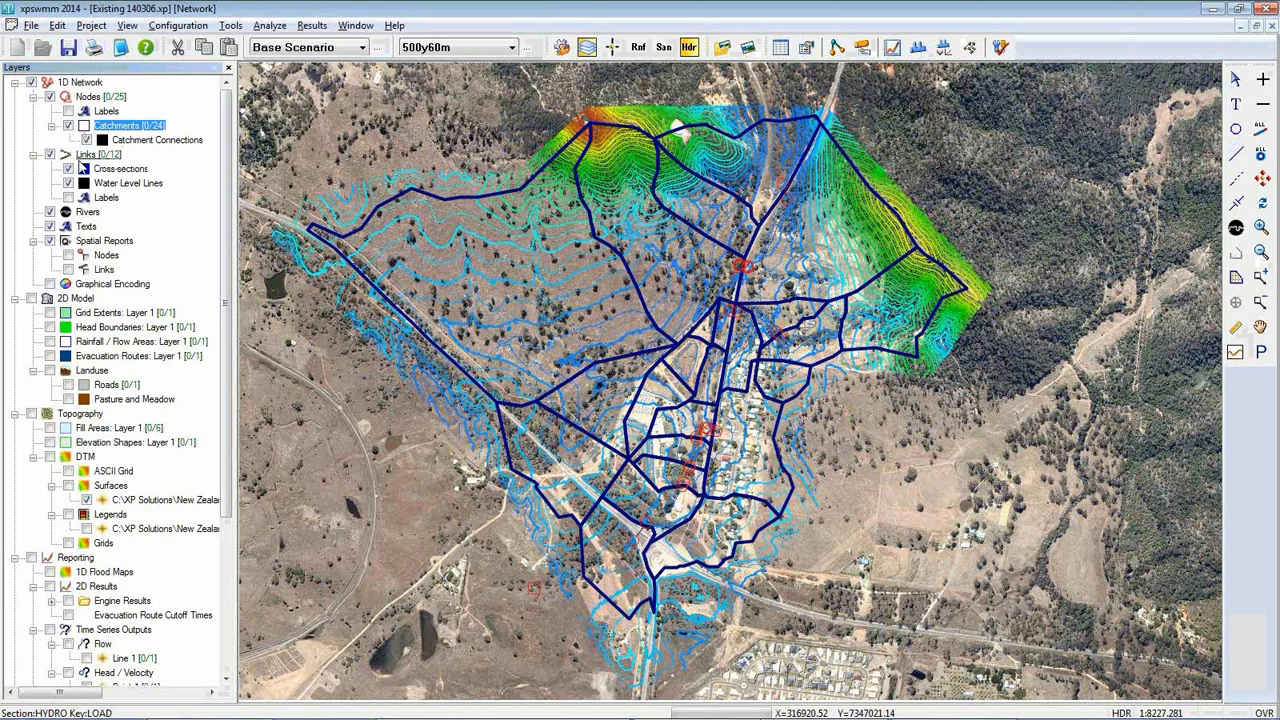
{"action": "left_click", "coordinate": [68, 126]}
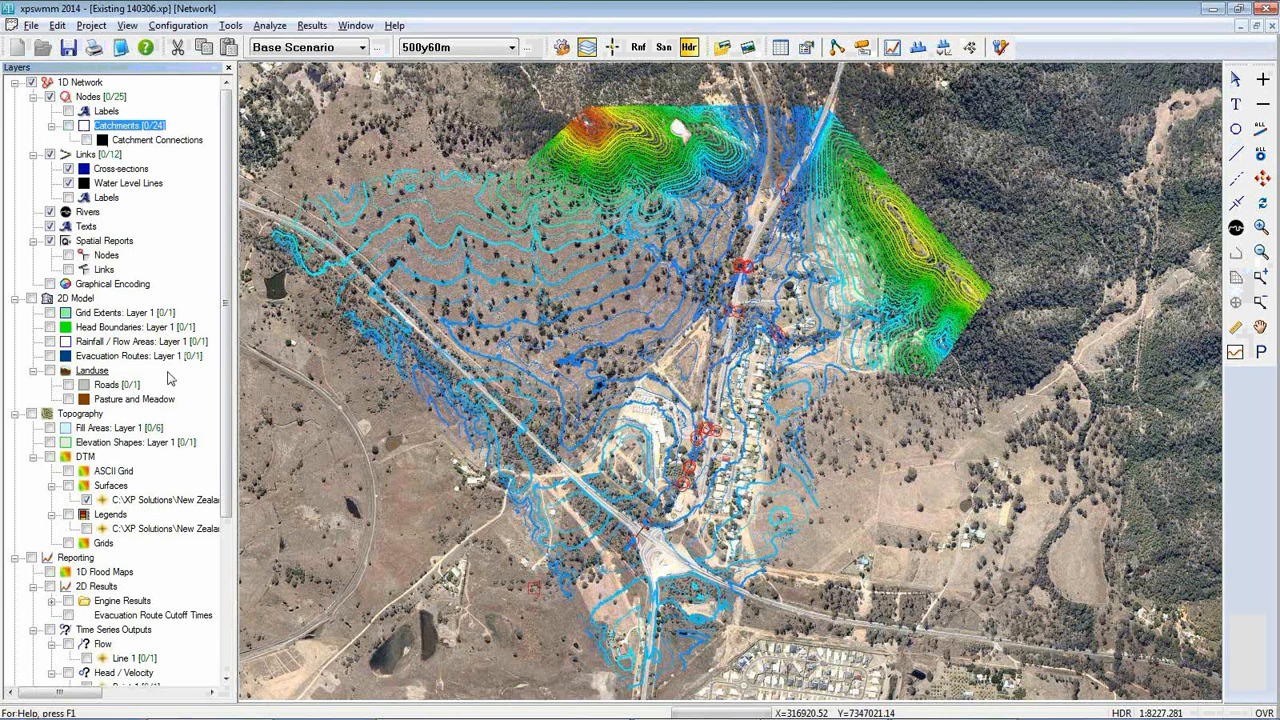
Display the Rainfall / Flow Areas layer and review the rainfall choices in its polygon's data without changing them
{"action": "left_click", "coordinate": [50, 342]}
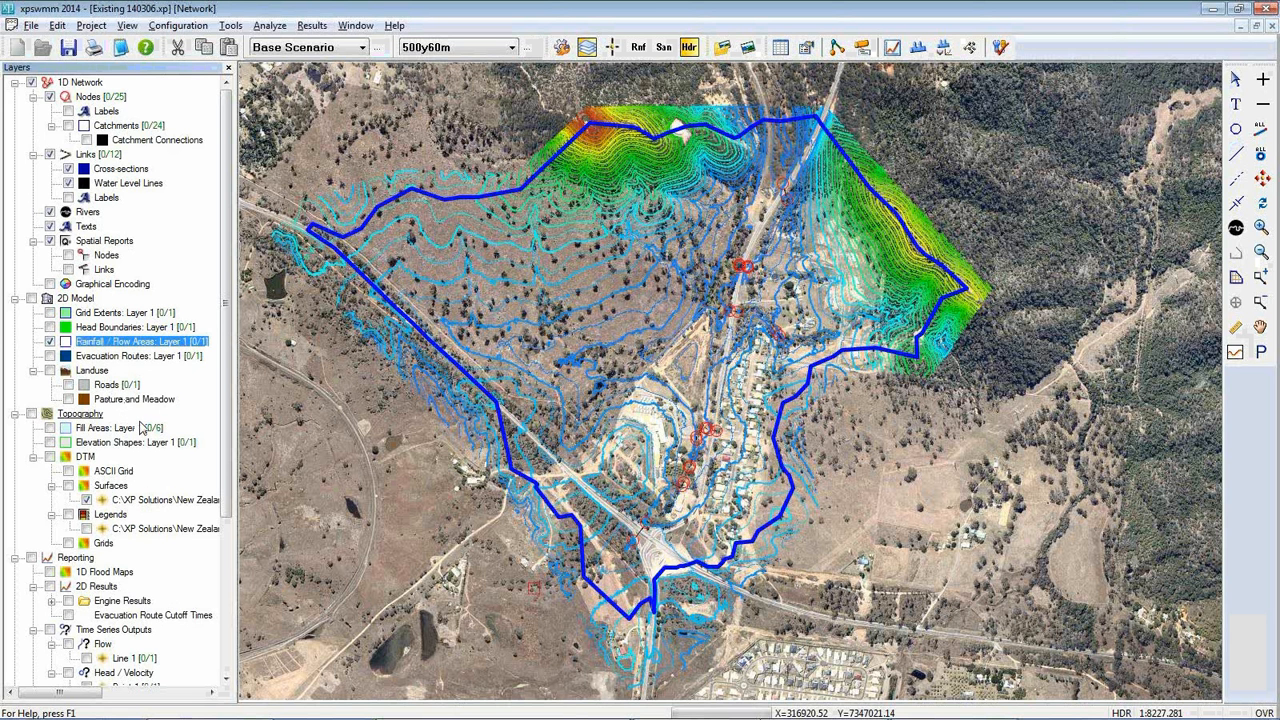
{"action": "right_click", "coordinate": [485, 306]}
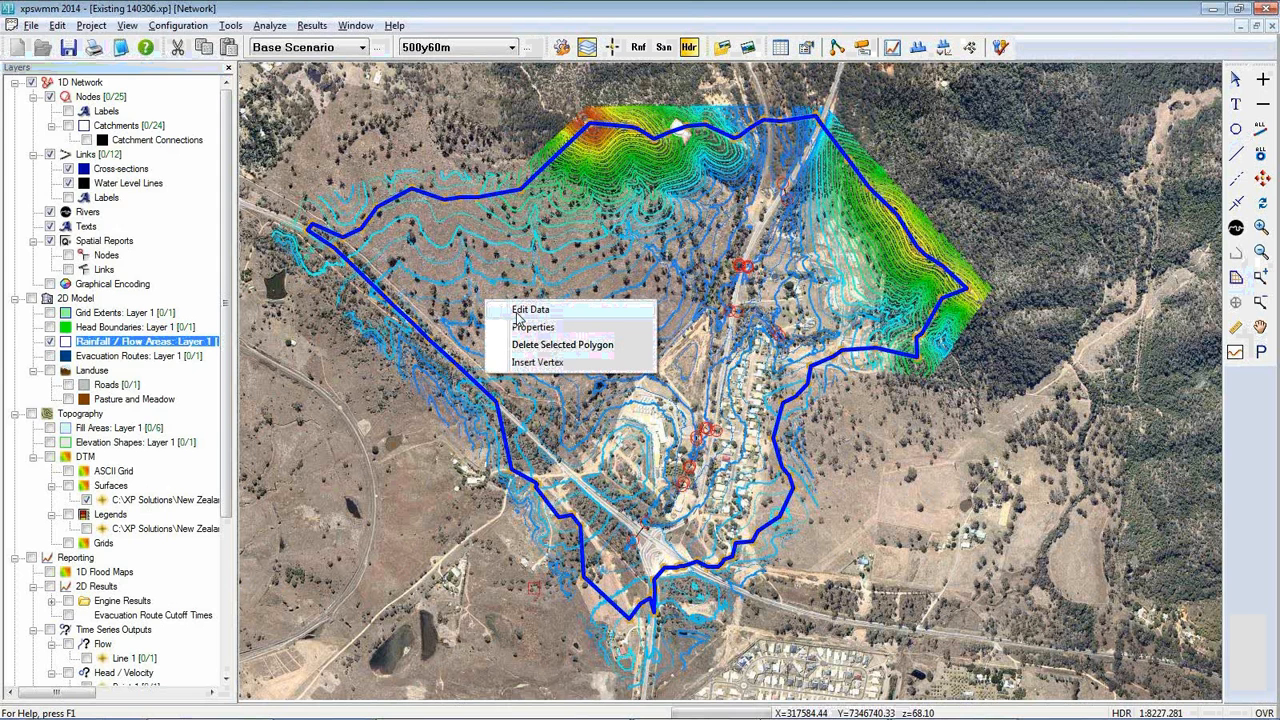
{"action": "left_click", "coordinate": [522, 311]}
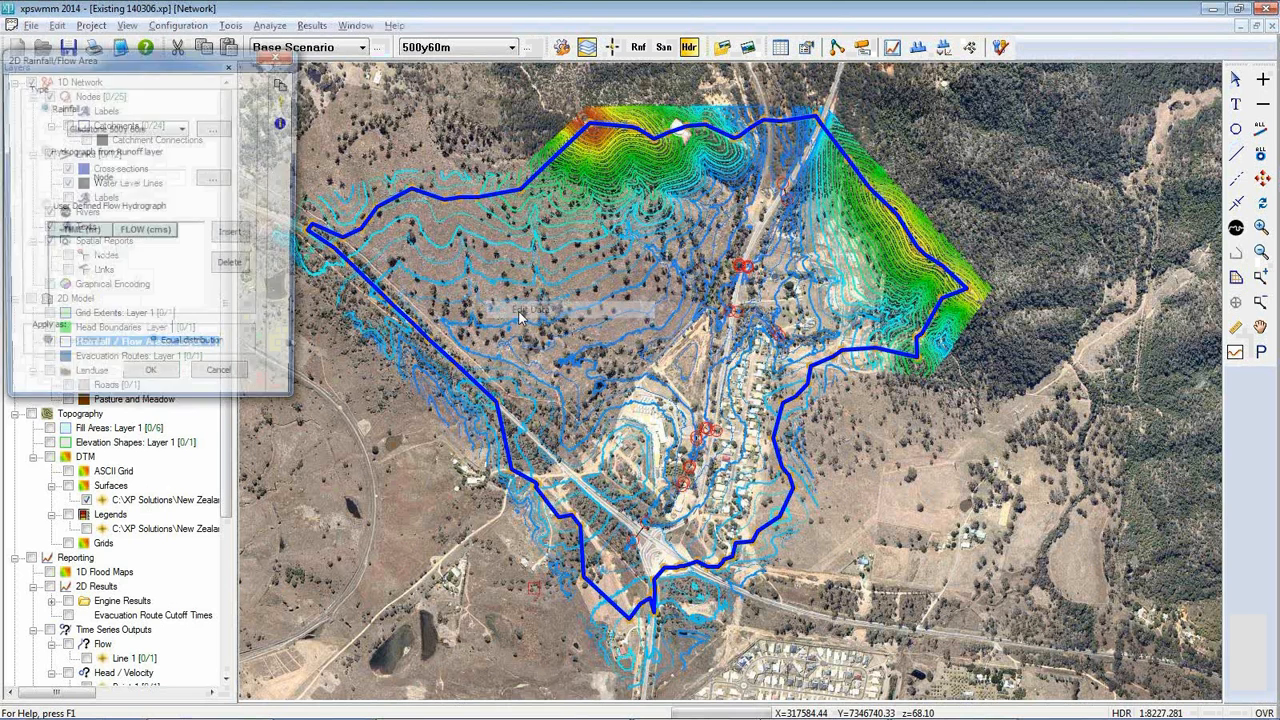
{"action": "left_click", "coordinate": [182, 130]}
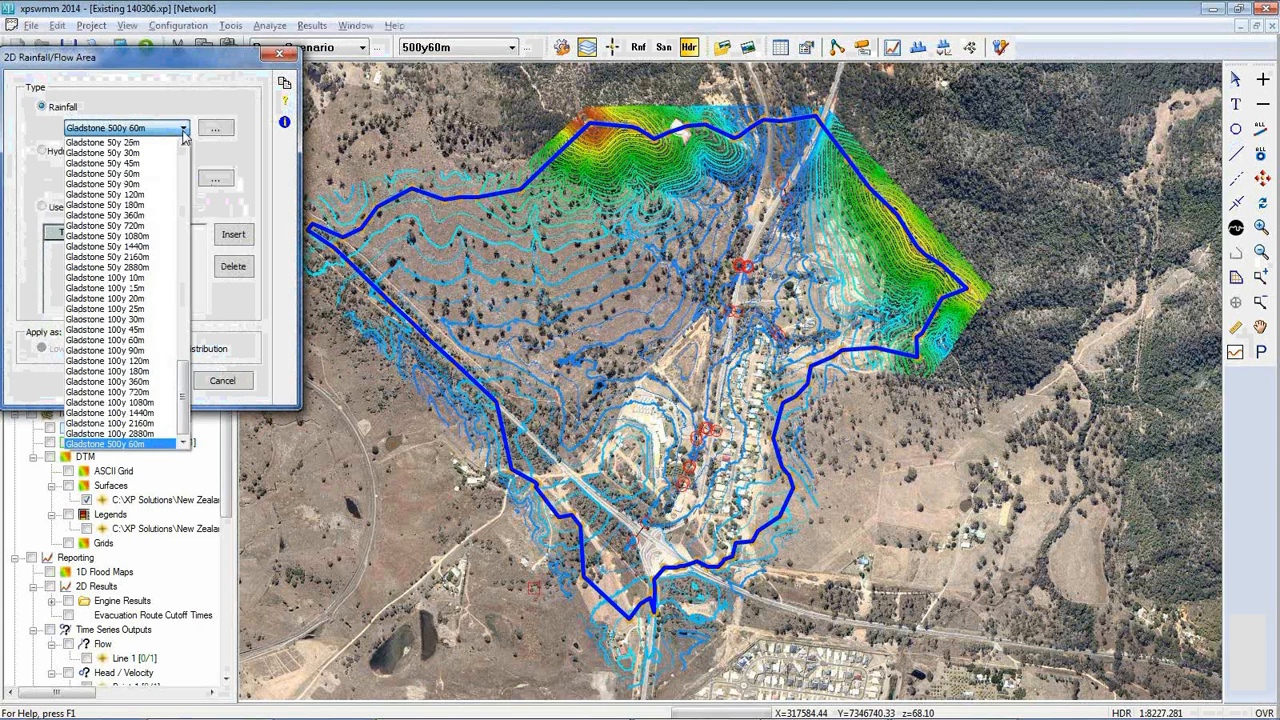
{"action": "left_click", "coordinate": [184, 128]}
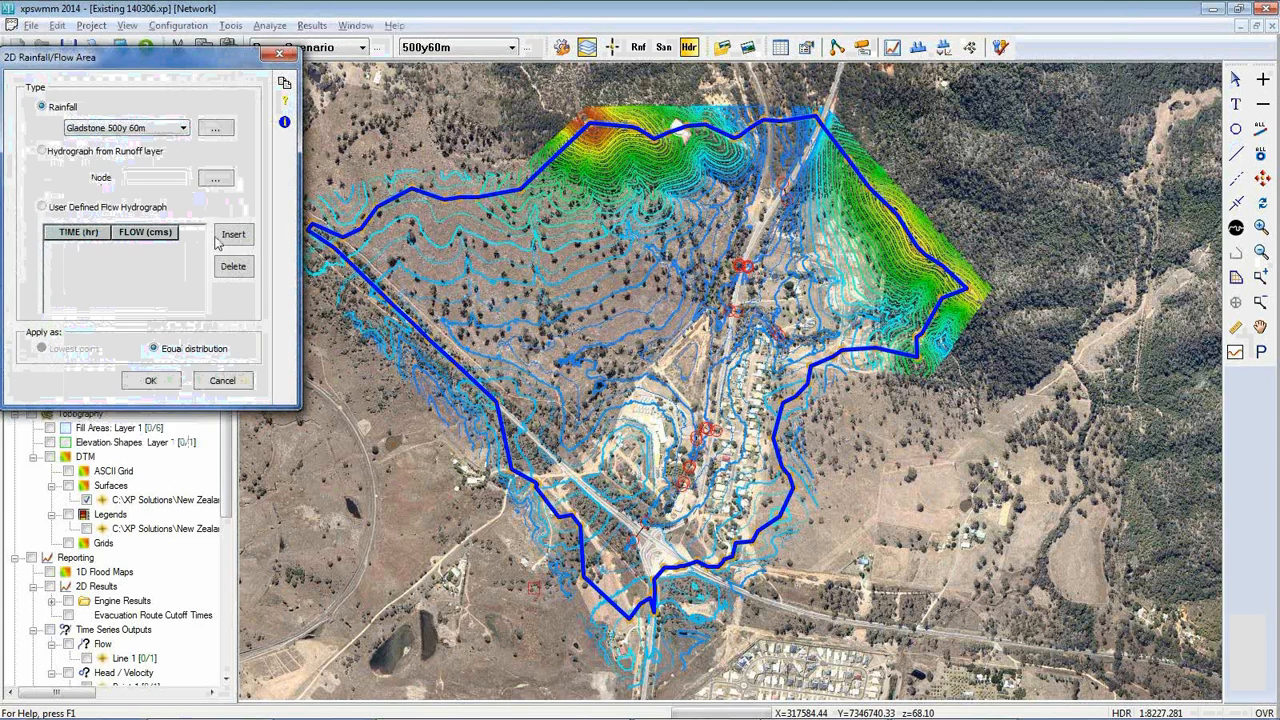
{"action": "left_click", "coordinate": [222, 381]}
Expand the 2D engine results, show the Max Water Depth map over the rainfall area, and hide it again
{"action": "left_click_drag", "start_coordinate": [228, 377], "coordinate": [228, 414]}
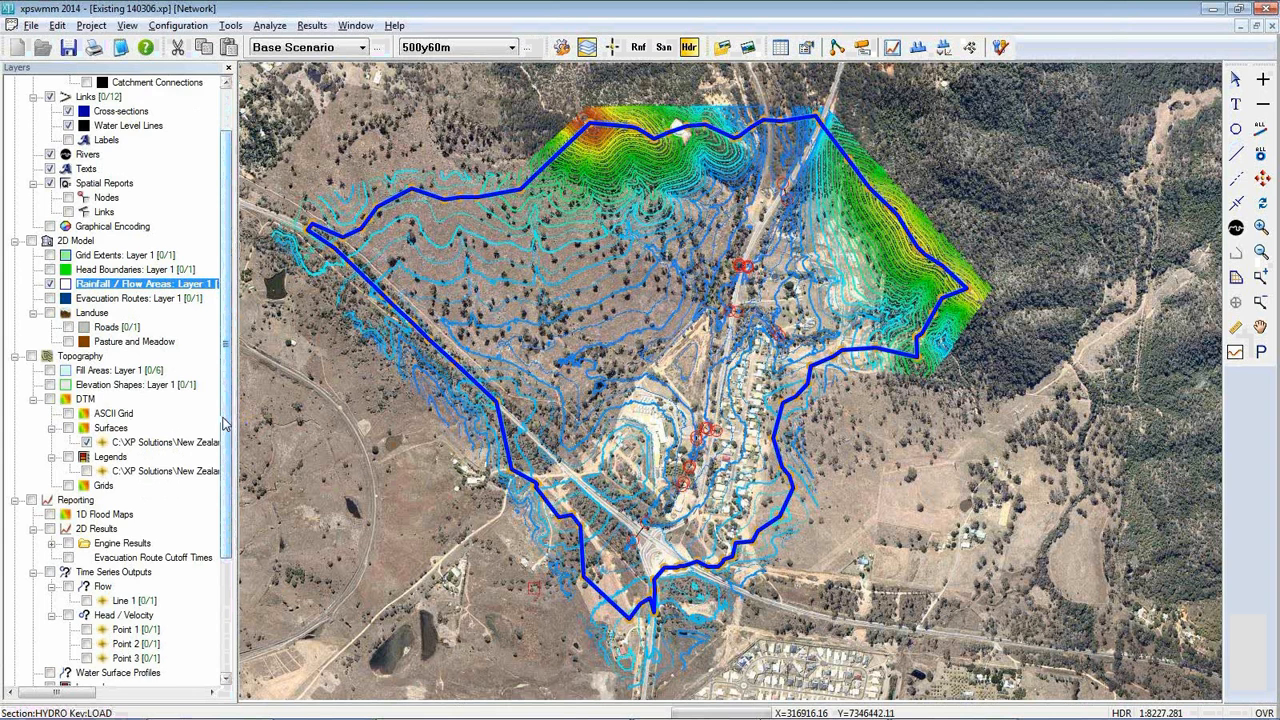
{"action": "left_click_drag", "start_coordinate": [226, 422], "coordinate": [226, 456]}
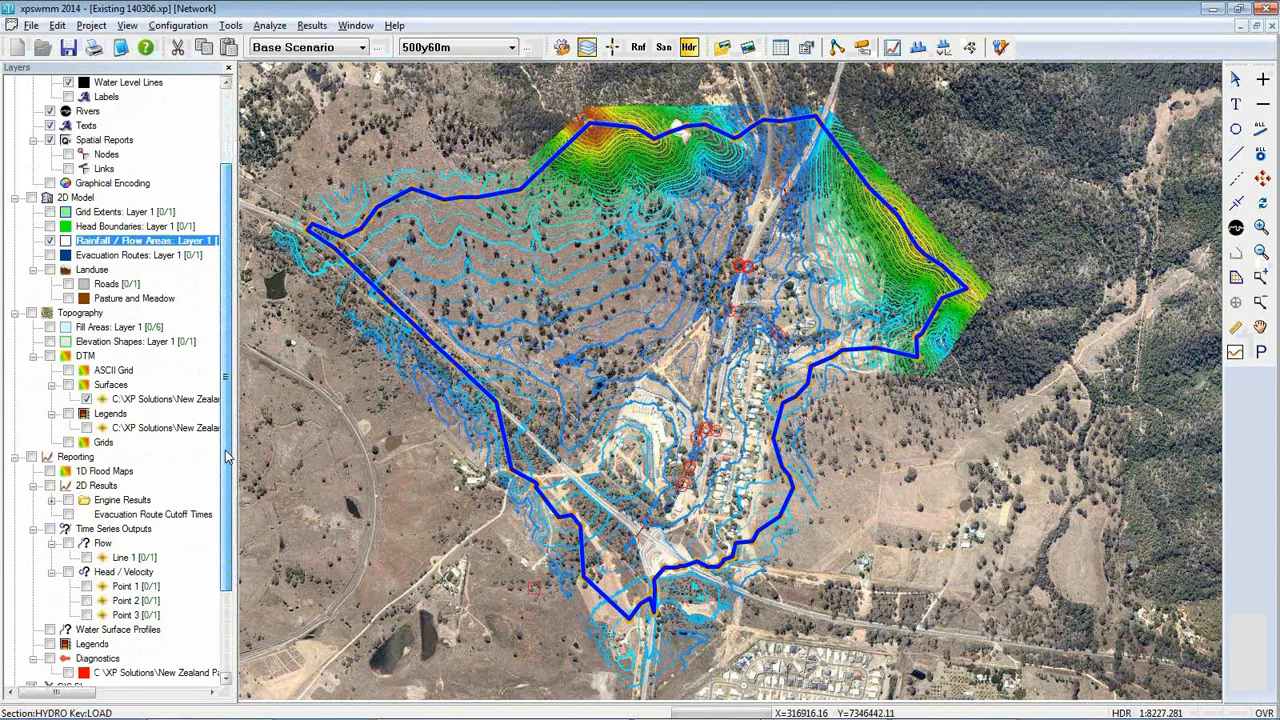
{"action": "left_click", "coordinate": [51, 500]}
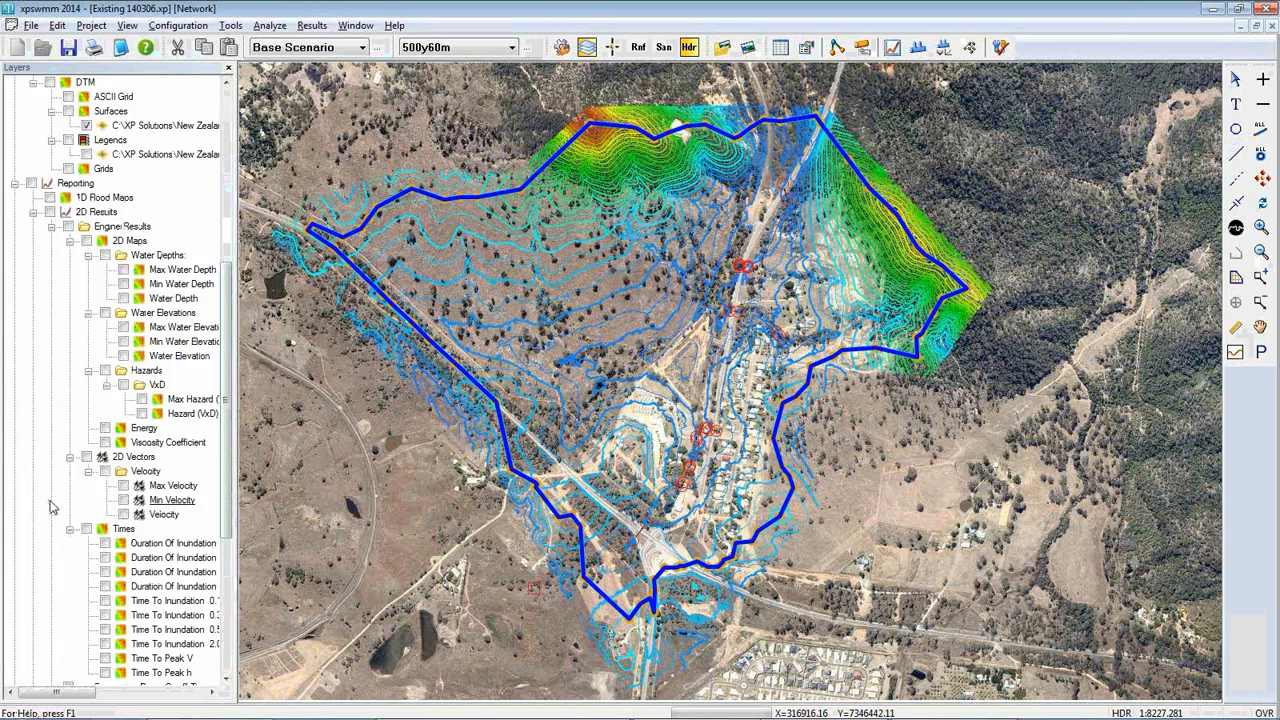
{"action": "left_click", "coordinate": [124, 270]}
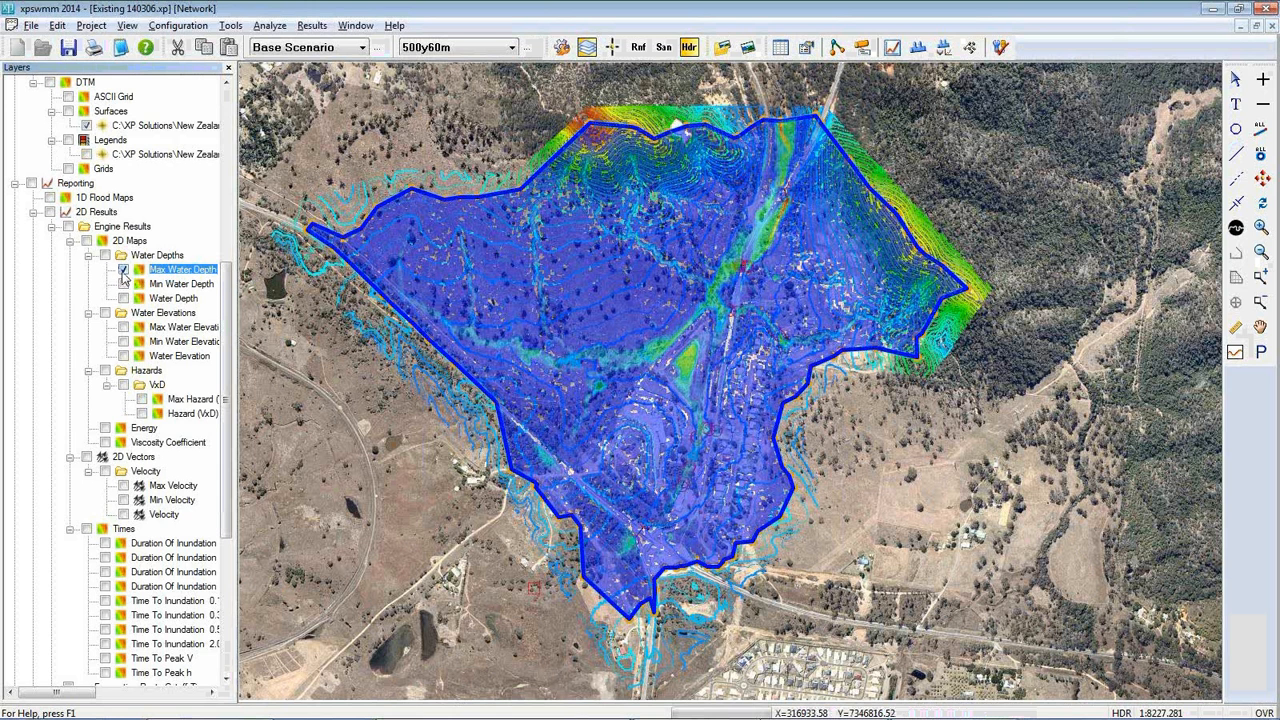
{"action": "left_click", "coordinate": [124, 270]}
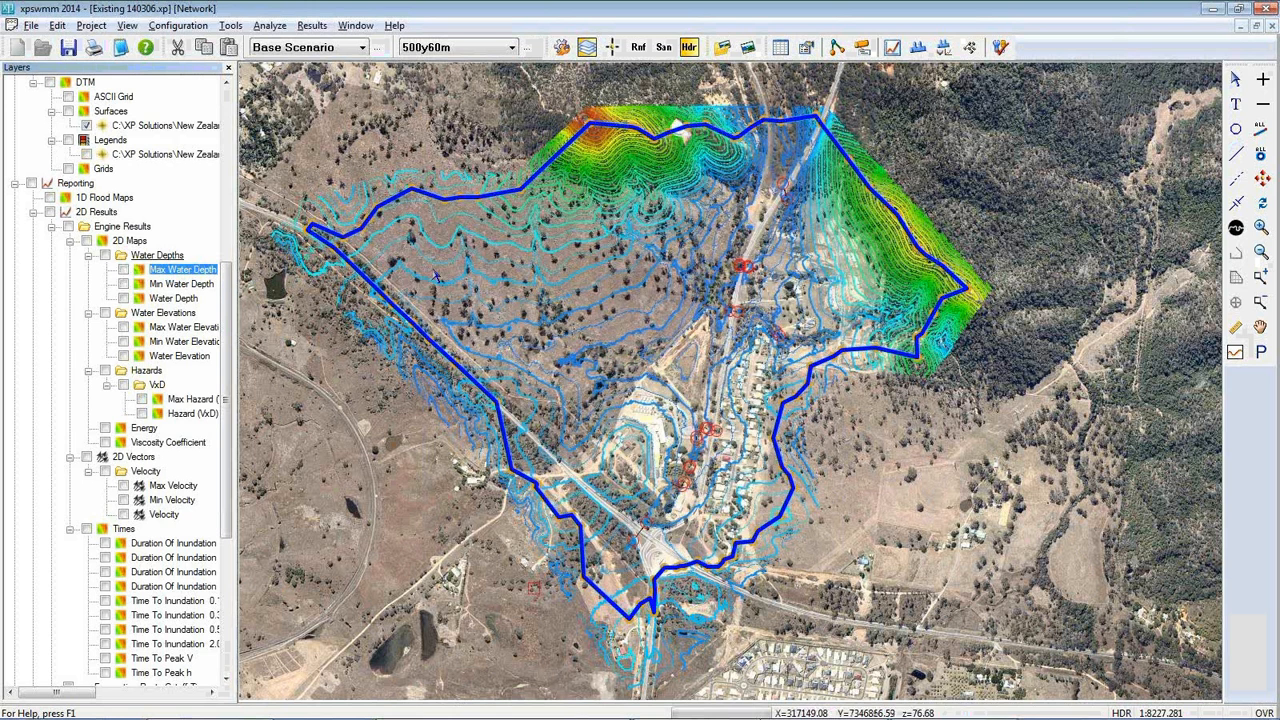